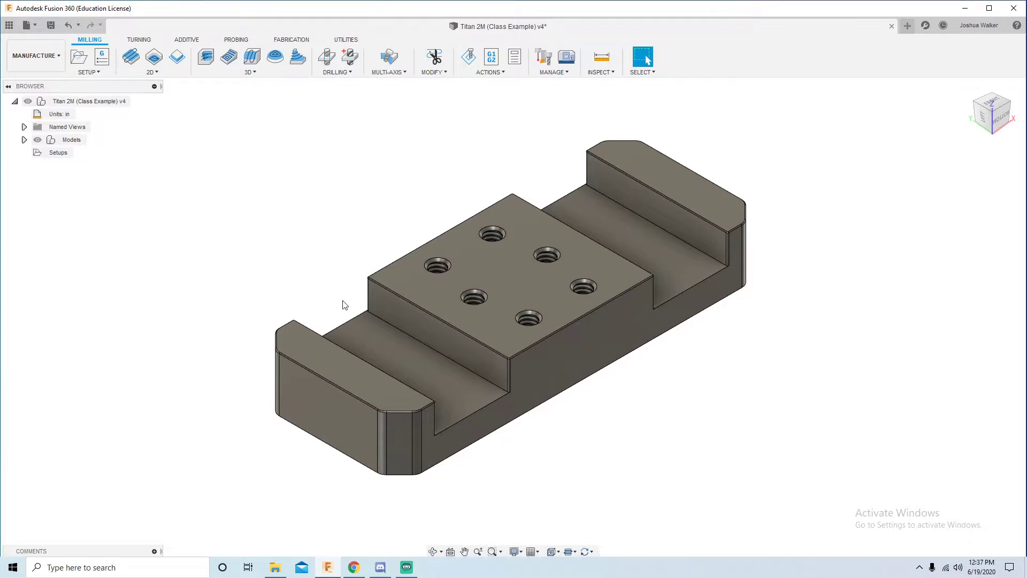
Create a new milling setup, Setup5, from the Setup menu.
scroll(530, 395, "down", 1)
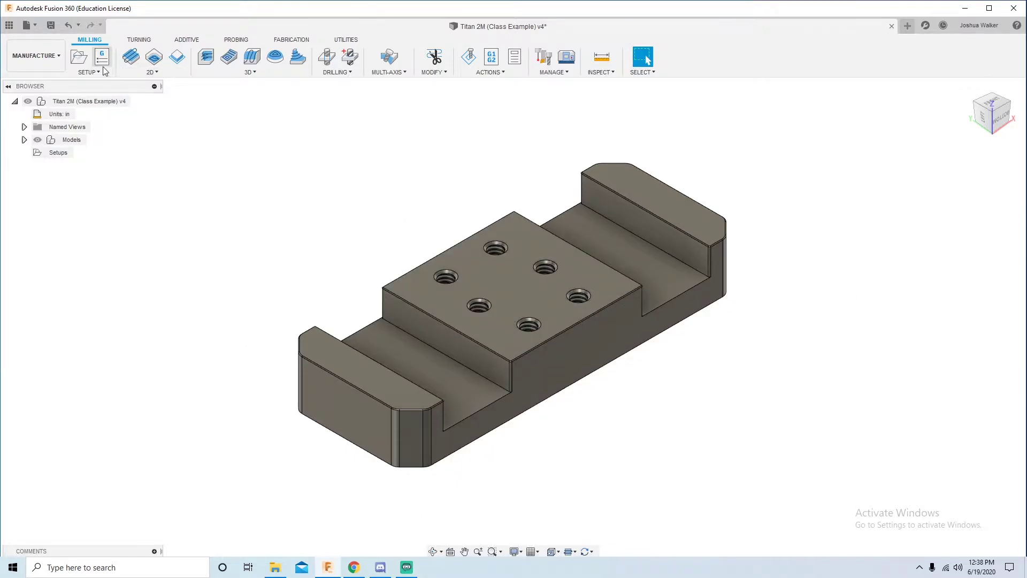
left_click(80, 56)
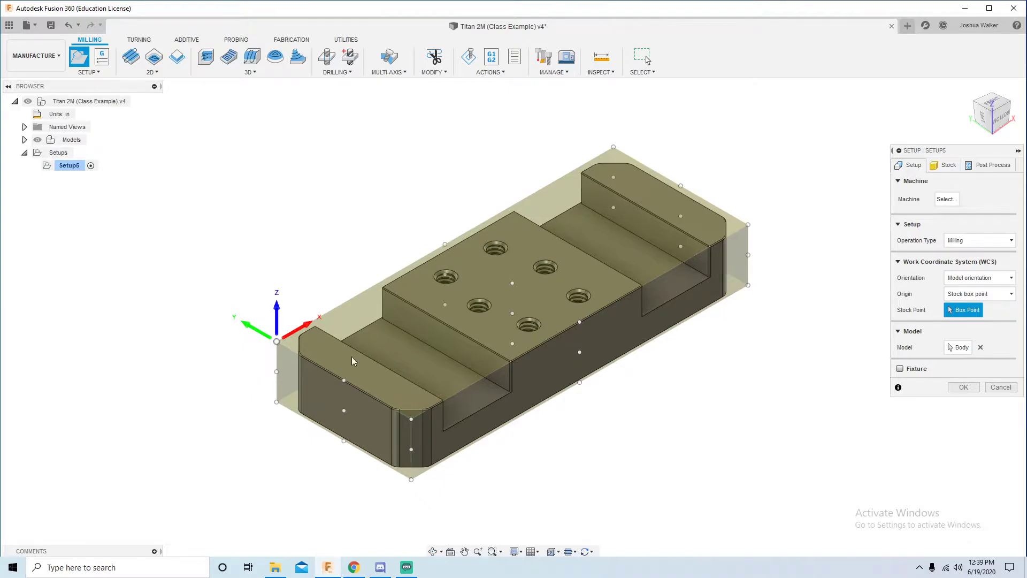
Switch Setup5's stock to a fixed size box with a width of 5.125 in.
left_click(946, 166)
left_click(986, 196)
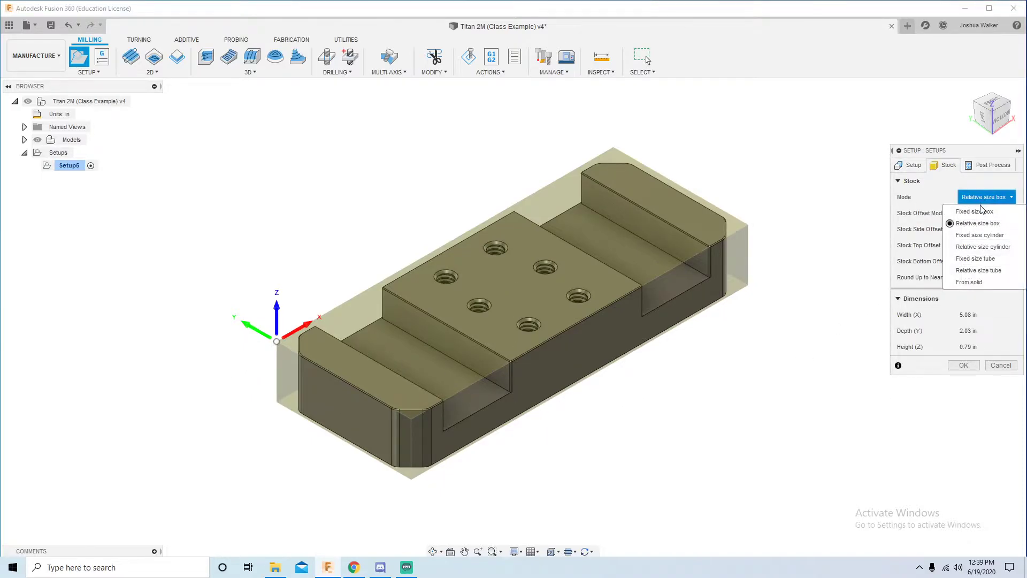
left_click(977, 213)
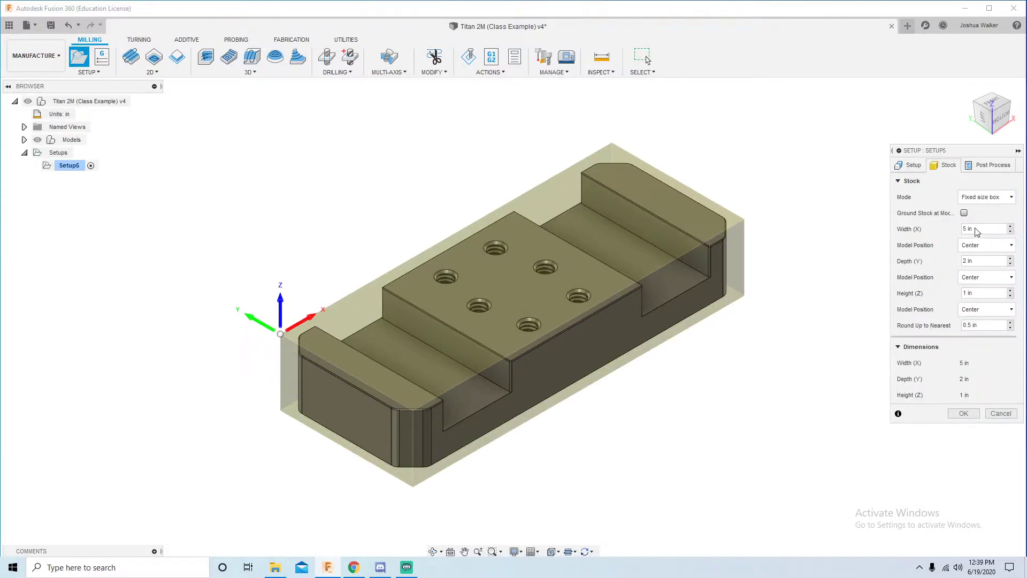
left_click(902, 230)
type("5.124")
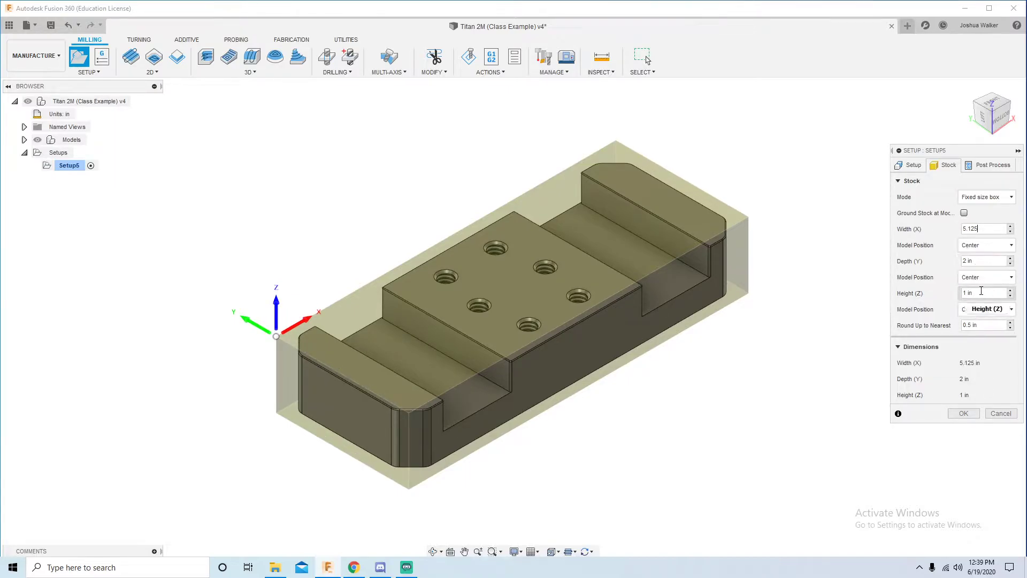
Position the stock offset 0.01 in from the top and confirm the stock settings.
left_click(980, 310)
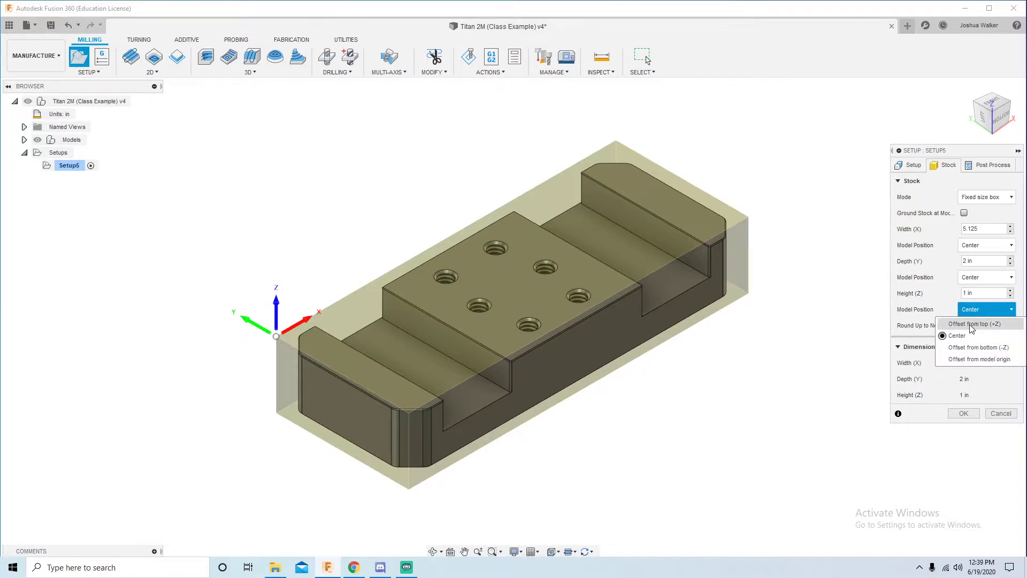
left_click(972, 324)
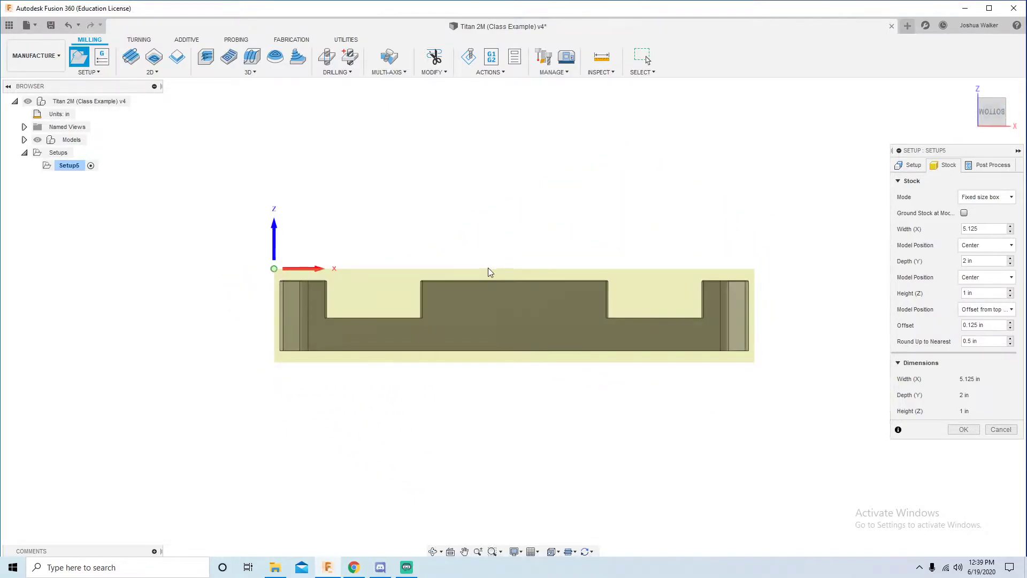
left_click(975, 313)
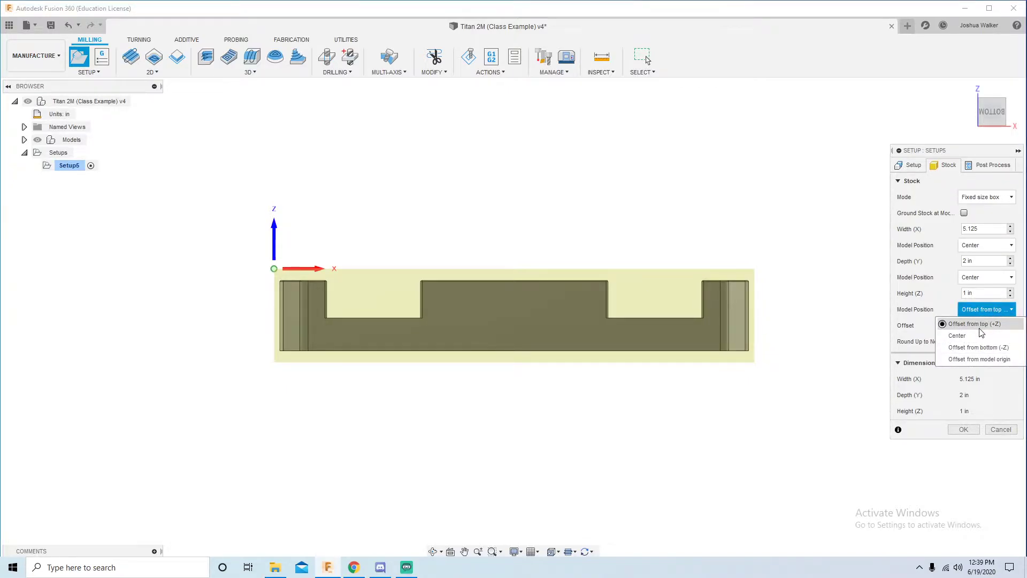
left_click(981, 327)
triple_click(993, 325)
key("BackSpace")
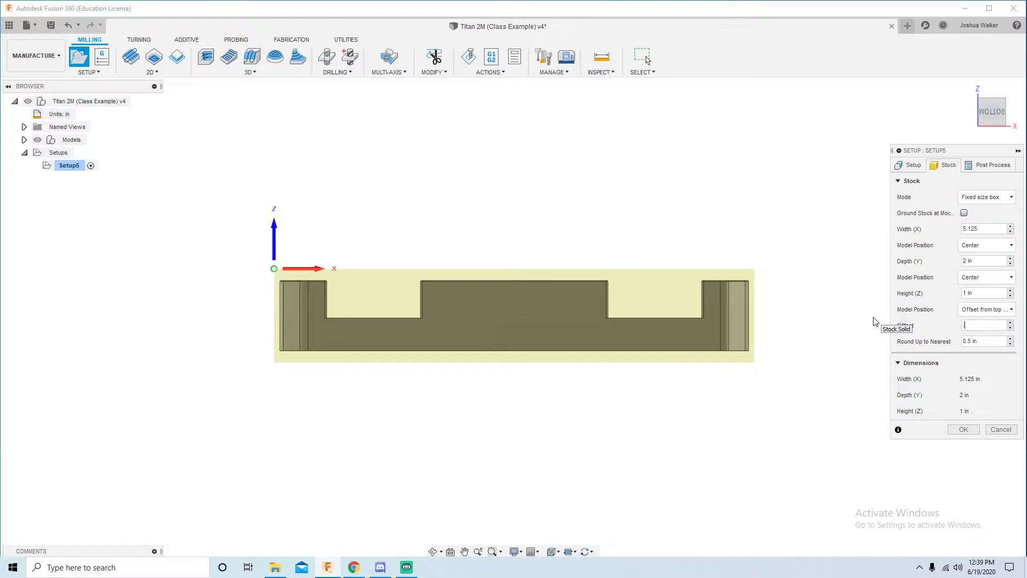
type(".01")
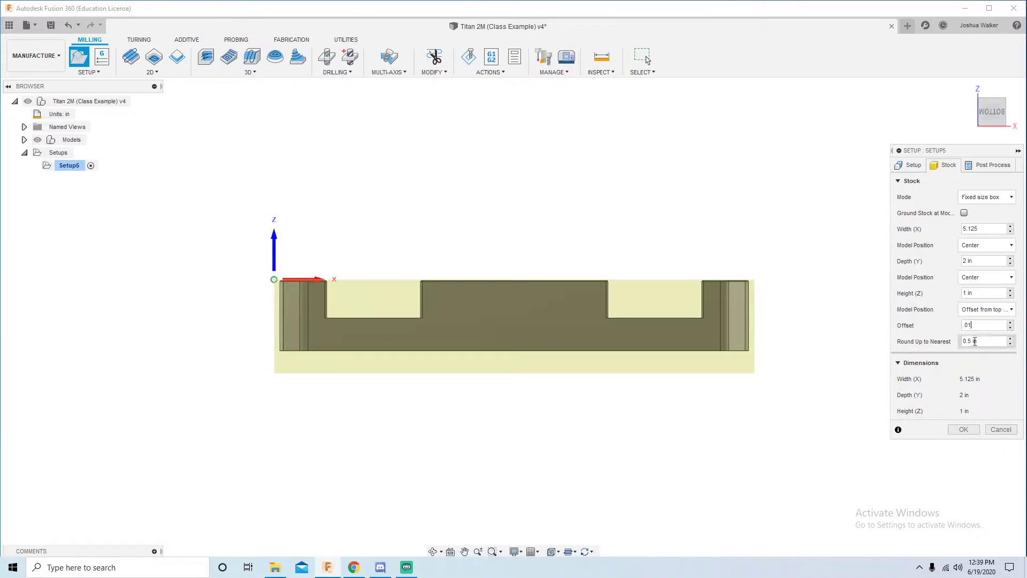
left_click(963, 429)
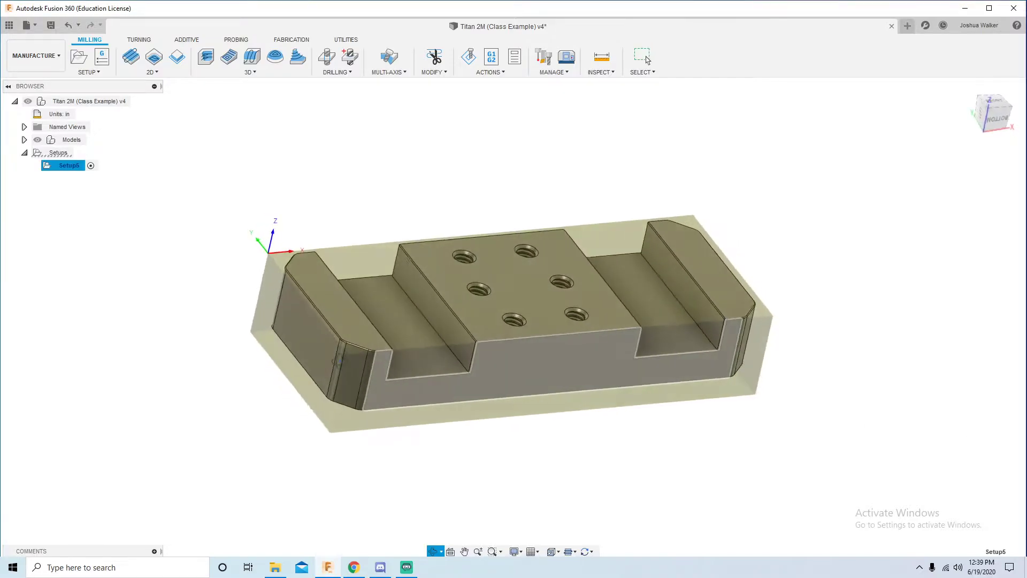
Return to the home isometric view of the Titan 2M part in its stock box.
left_click(988, 109)
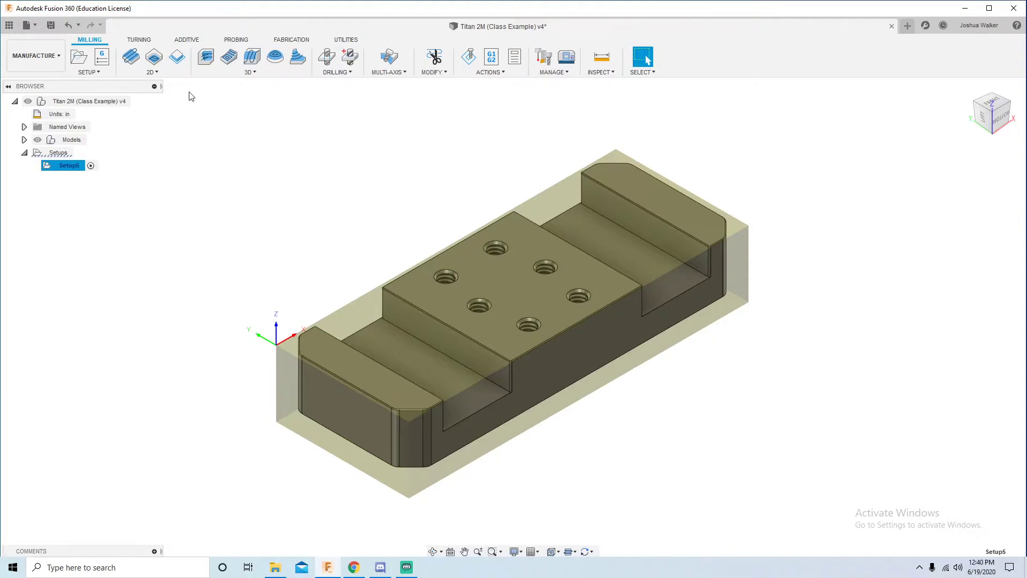
Start a 2D Face operation using tool #1, the Ø3 in face mill.
left_click(131, 56)
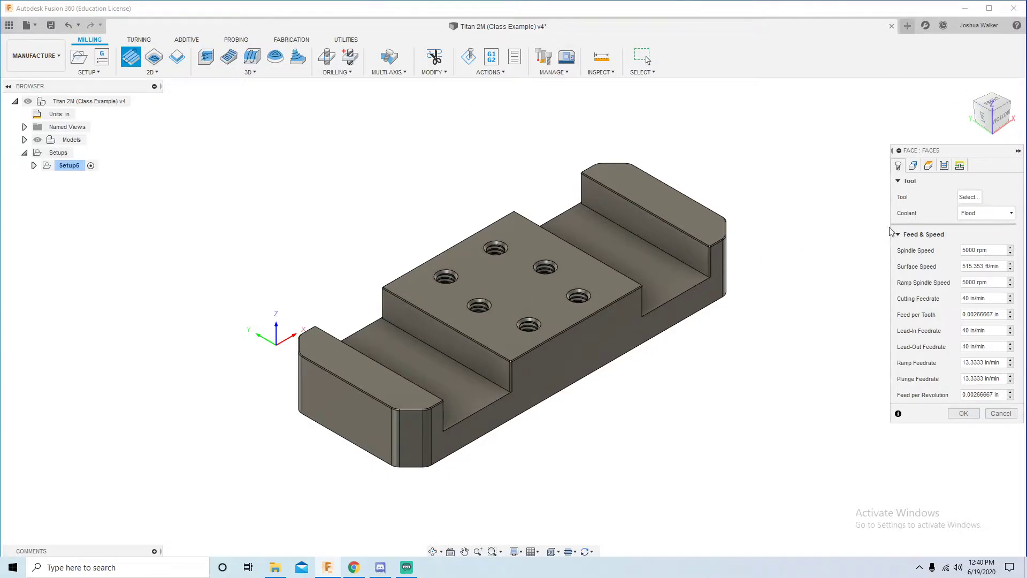
left_click(968, 198)
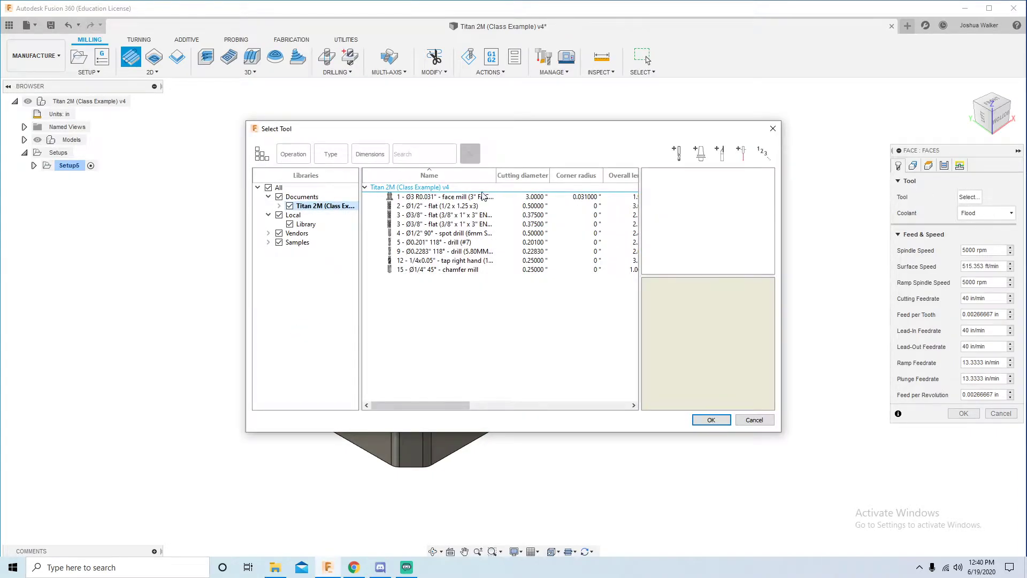
left_click(483, 197)
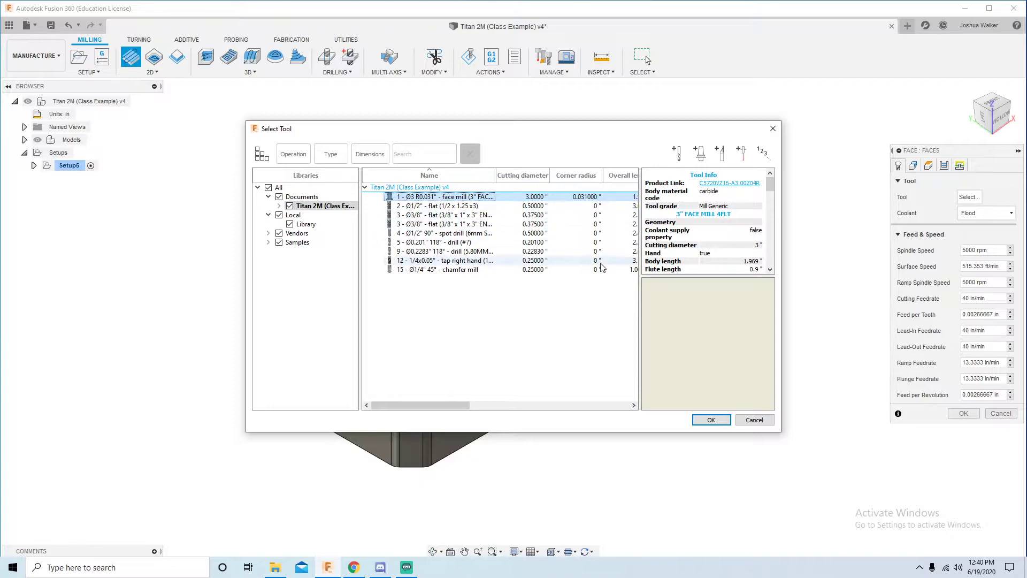
left_click(717, 421)
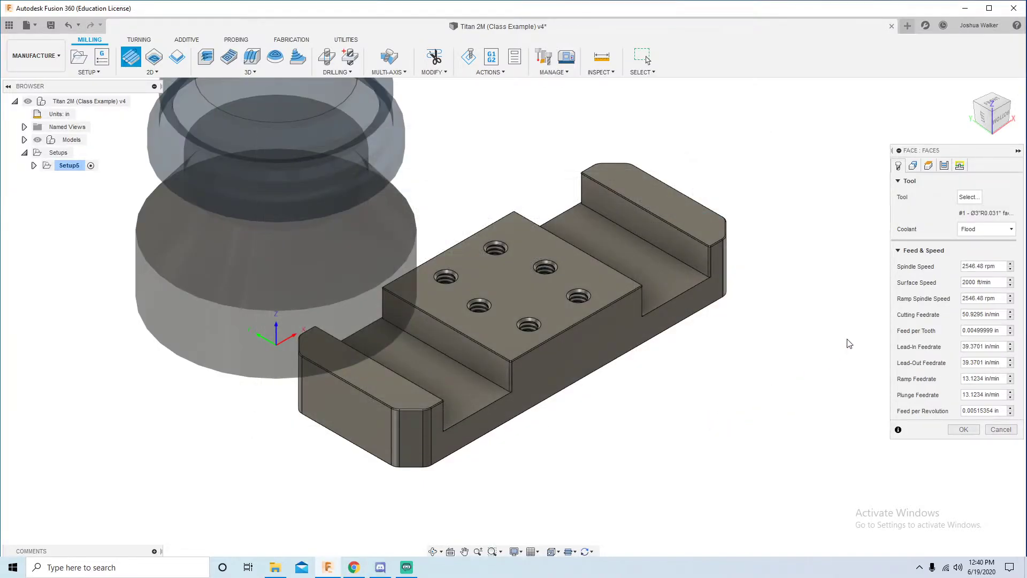
Turn off Lead-In and Lead-Out in the face operation's linking settings.
left_click(959, 166)
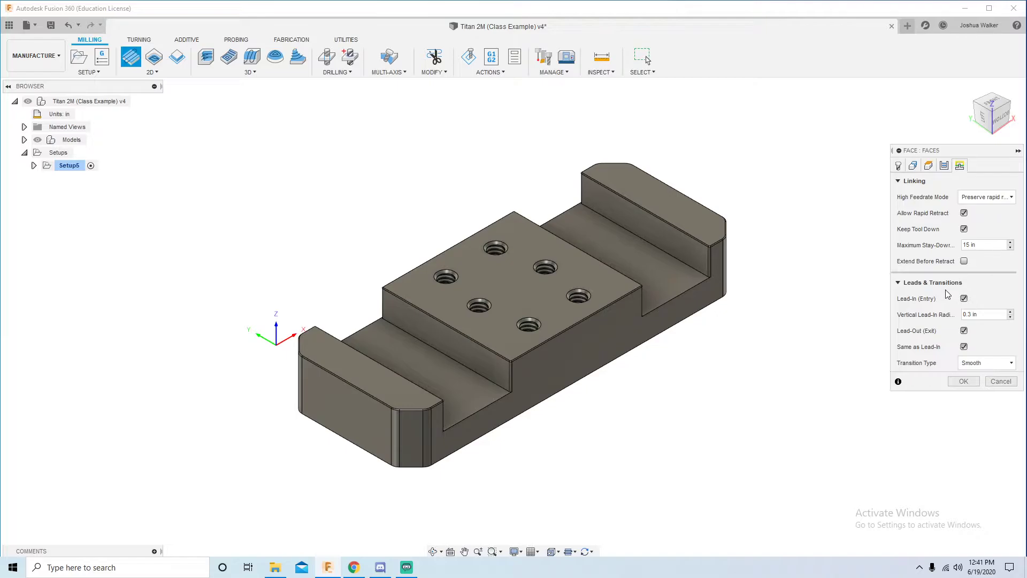
left_click(964, 298)
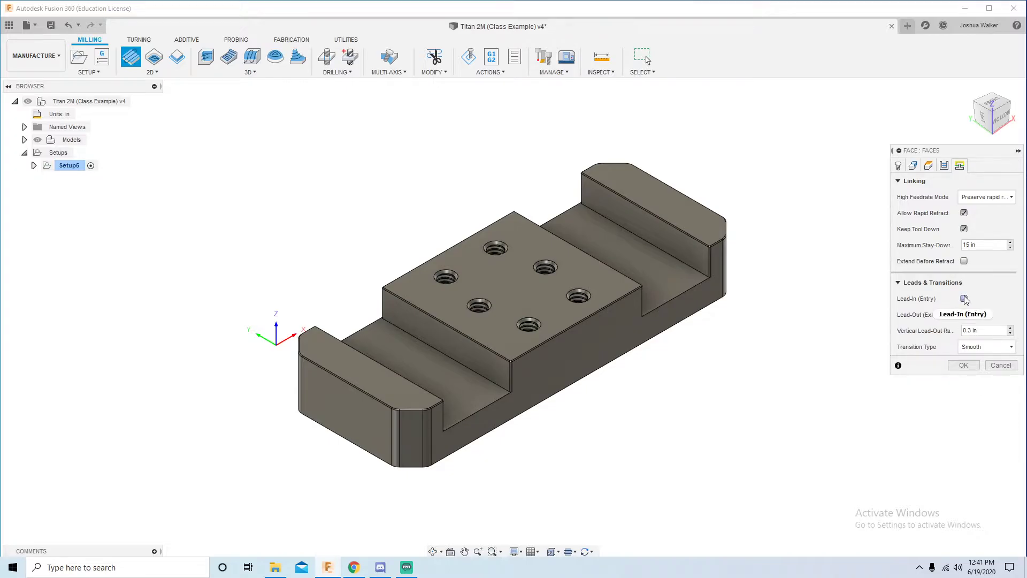
left_click(965, 314)
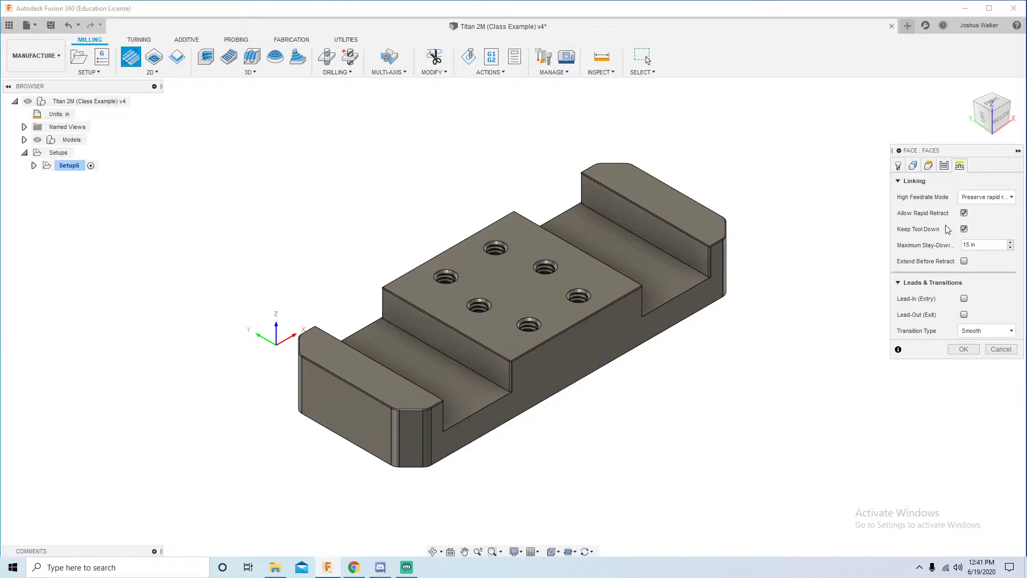
Set the face operation's Pass Extension to 1.550.
left_click(945, 167)
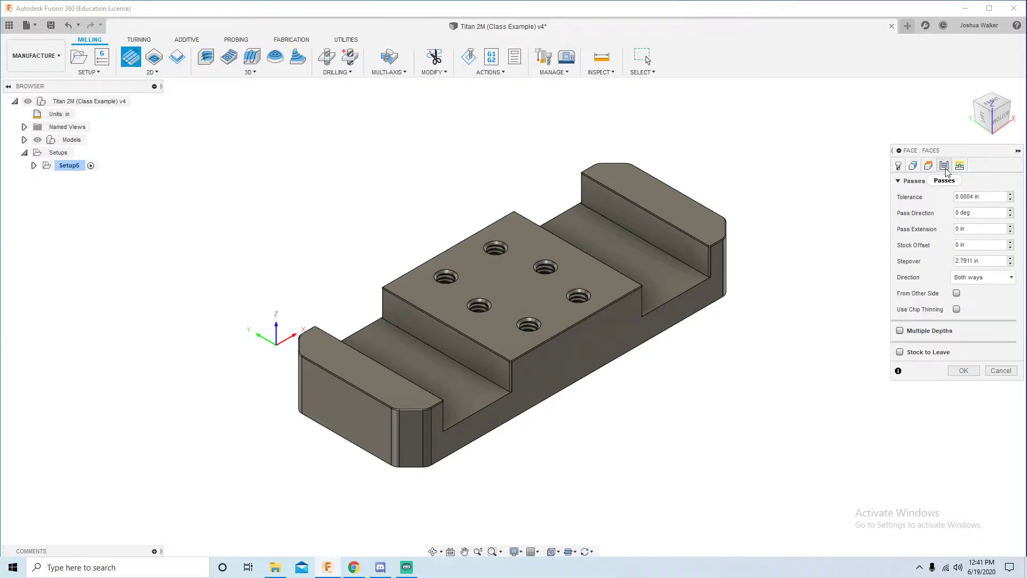
left_click(968, 228)
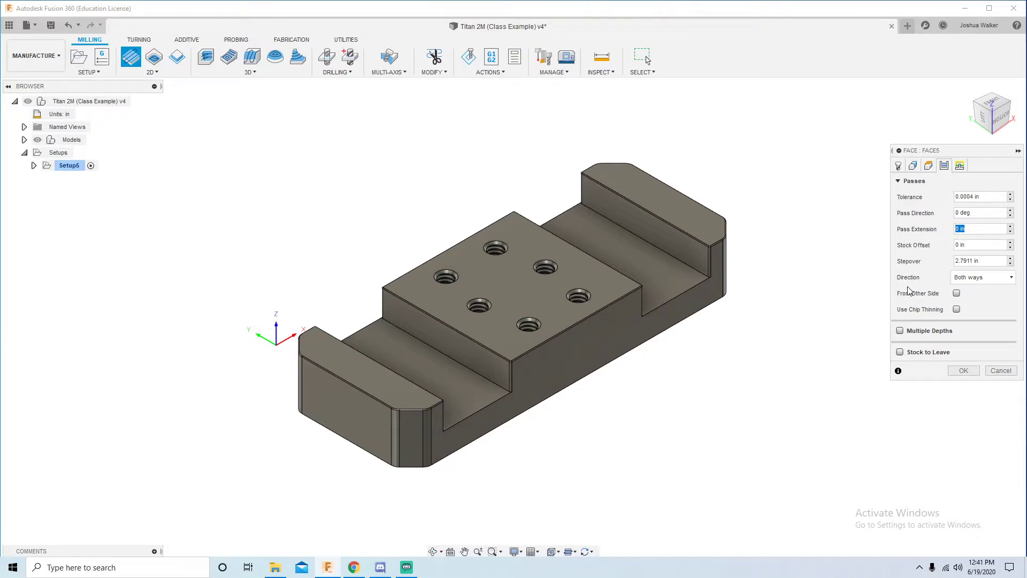
left_click(931, 289)
left_click(969, 228)
type("1.550")
Generate the Face5 toolpath and orbit the view to inspect it across the part.
left_click(964, 371)
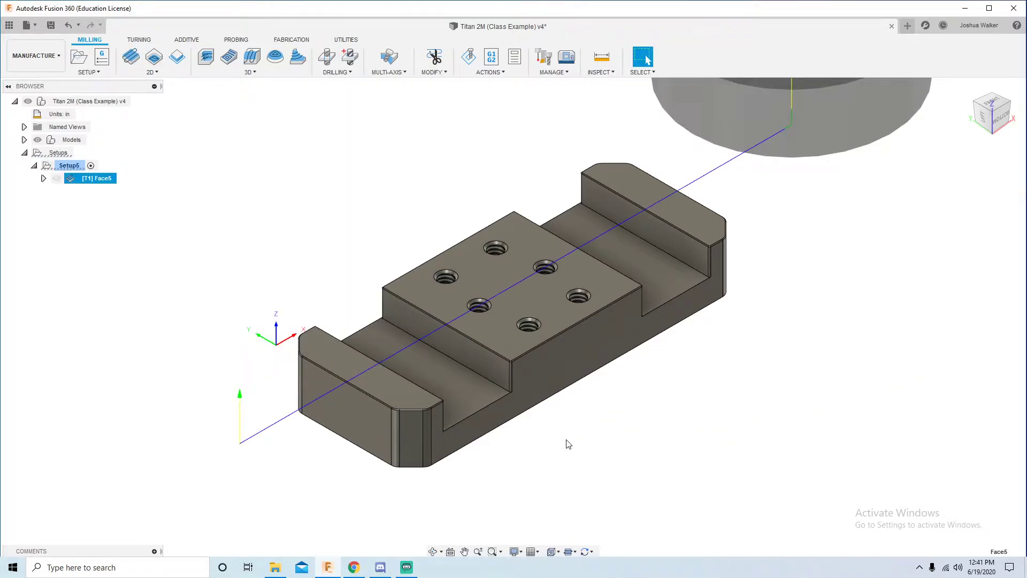
middle_click_drag(569, 444, 546, 434, "shift")
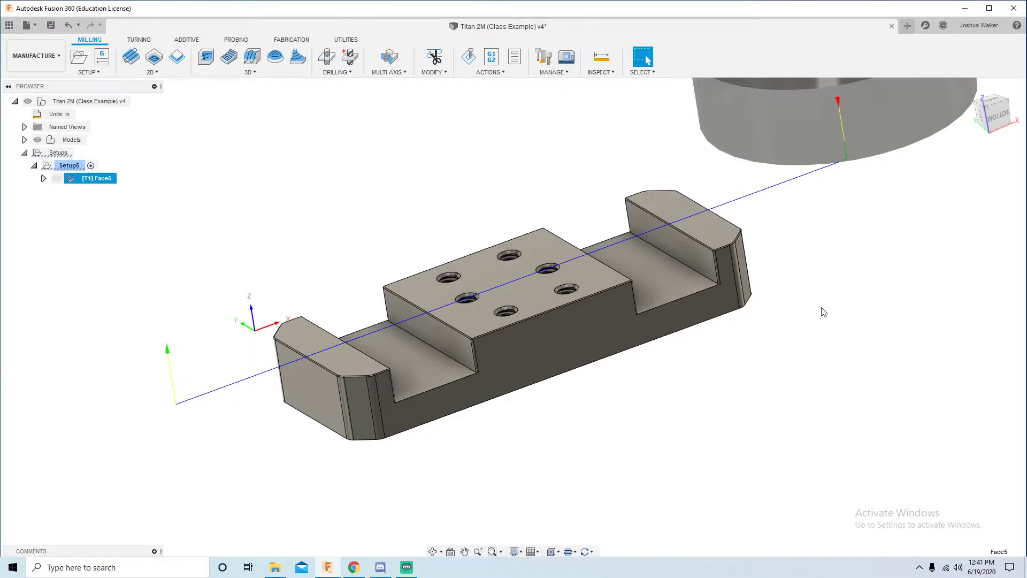
middle_click_drag(198, 331, 212, 349, "shift")
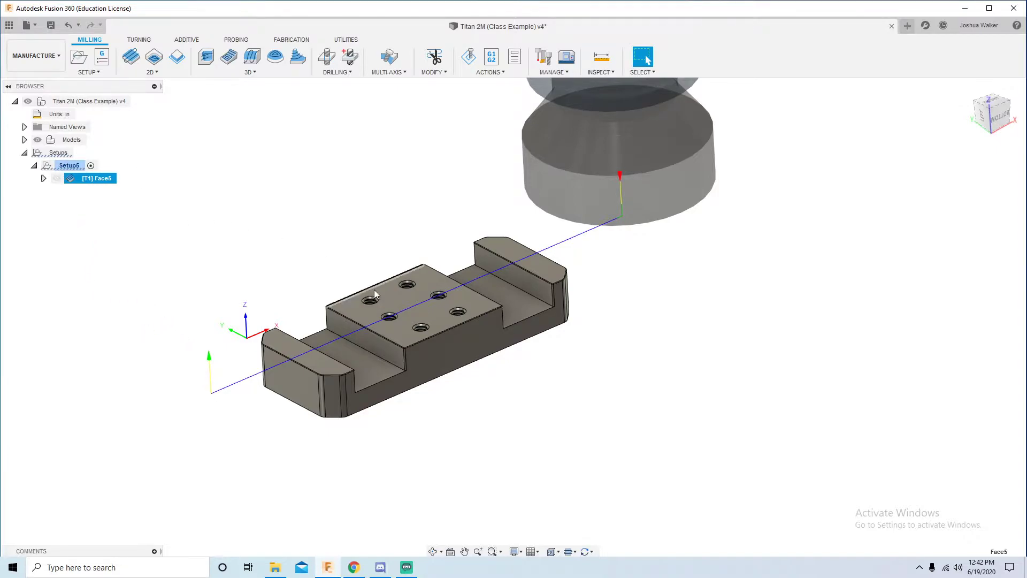
Simulate and play Setup5's Face5 toolpath, then close the simulation and reframe the part.
right_click(69, 165)
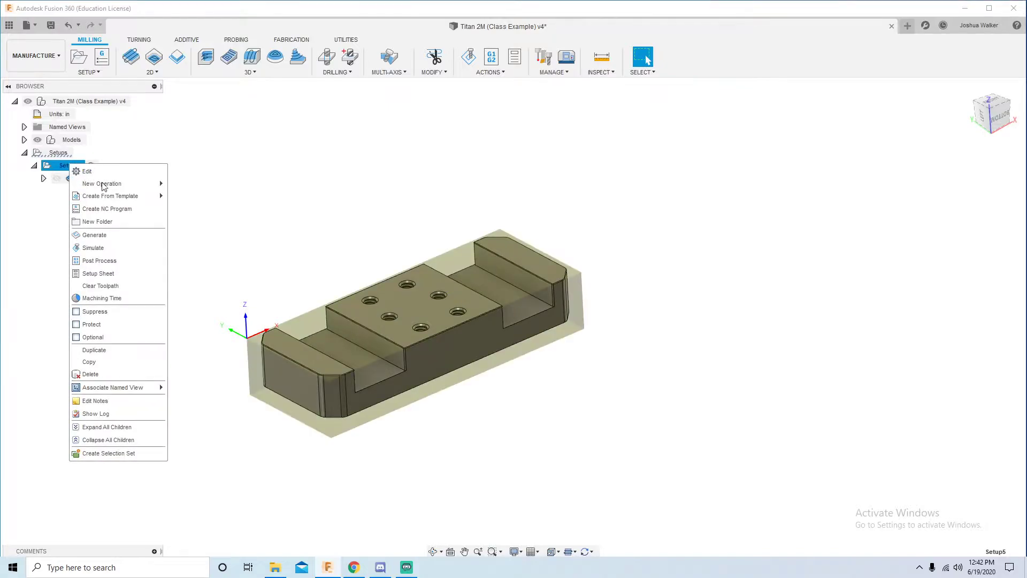
left_click(88, 247)
left_click(515, 514)
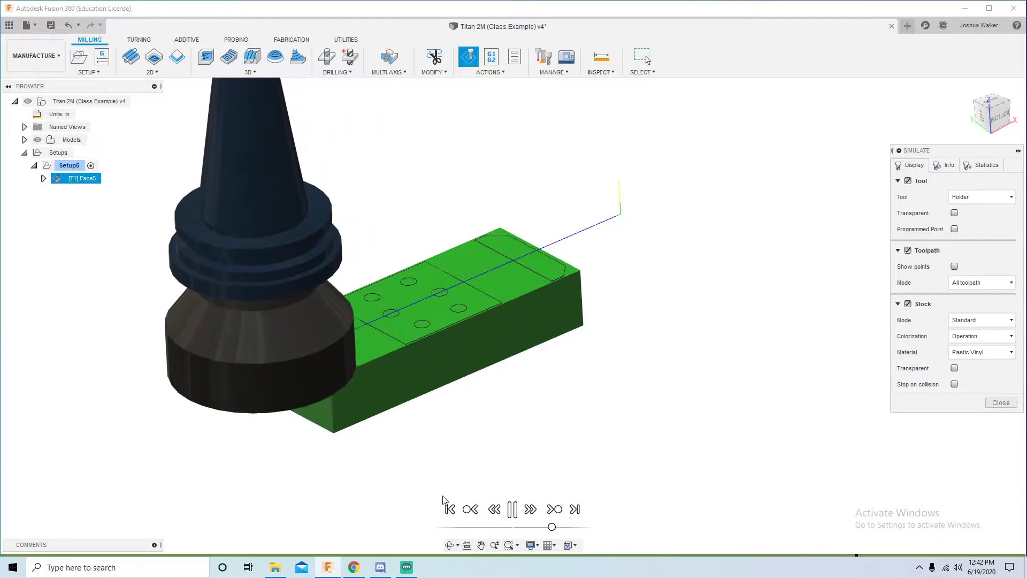
left_click(1001, 403)
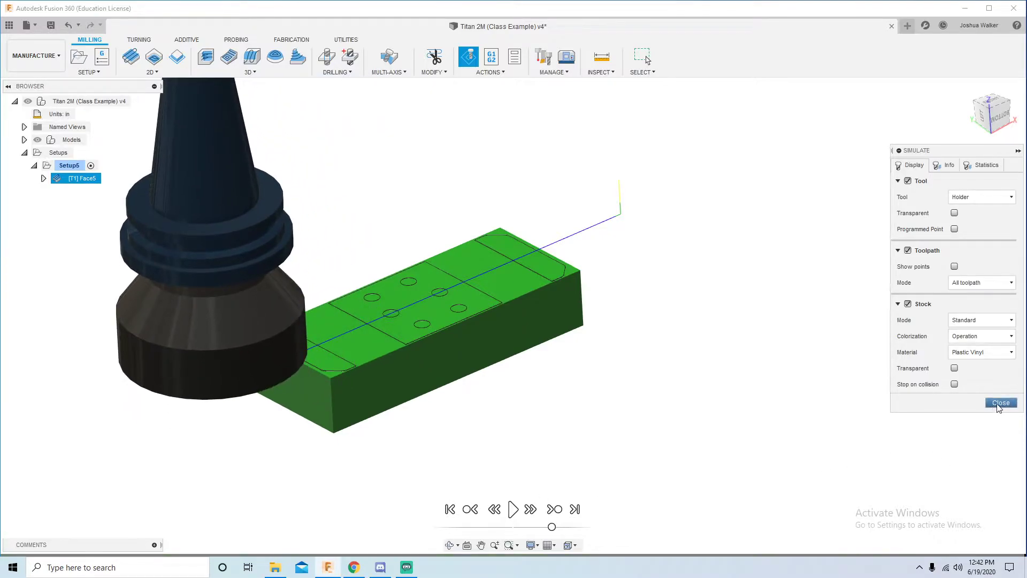
scroll(615, 335, "down", 2)
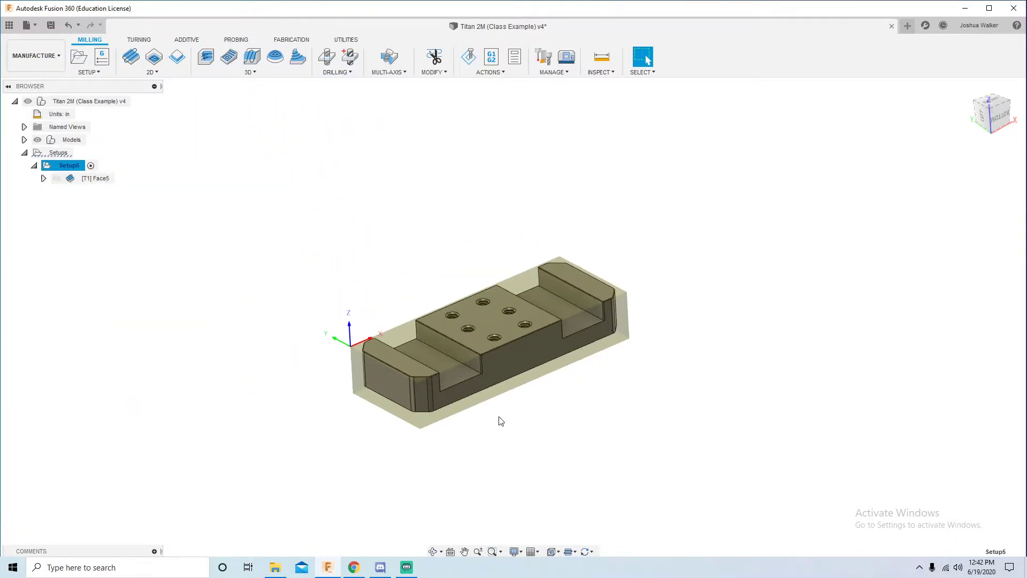
scroll(562, 421, "up", 3)
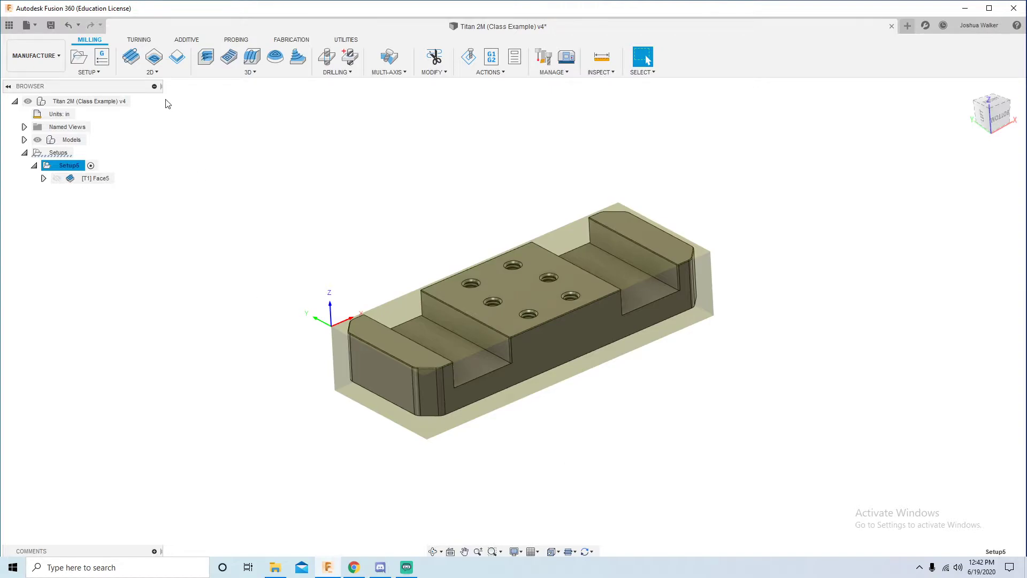
Start a 2D Adaptive Clearing operation with tool #2, the Ø1/2 in flat end mill.
left_click(154, 59)
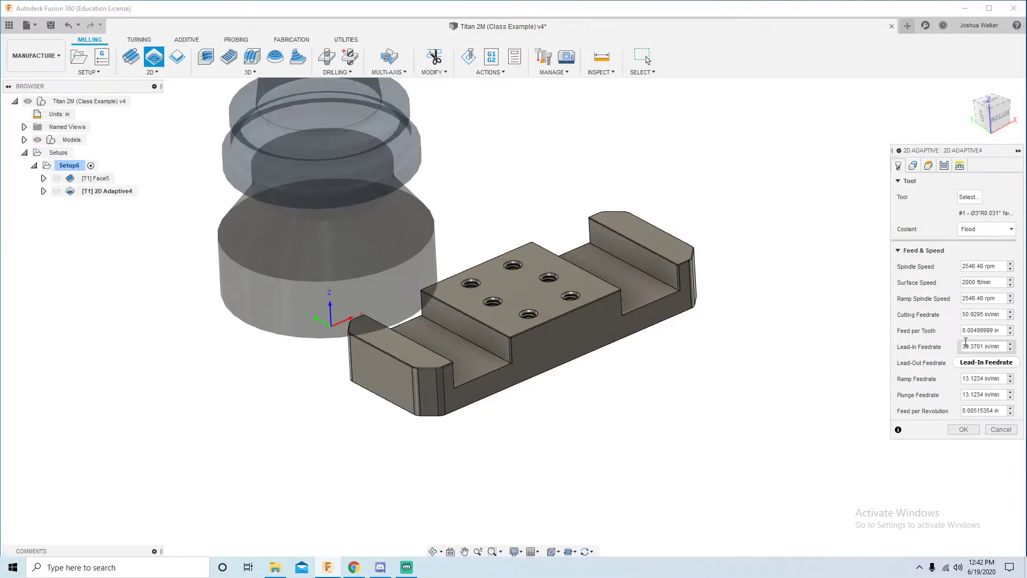
left_click(979, 199)
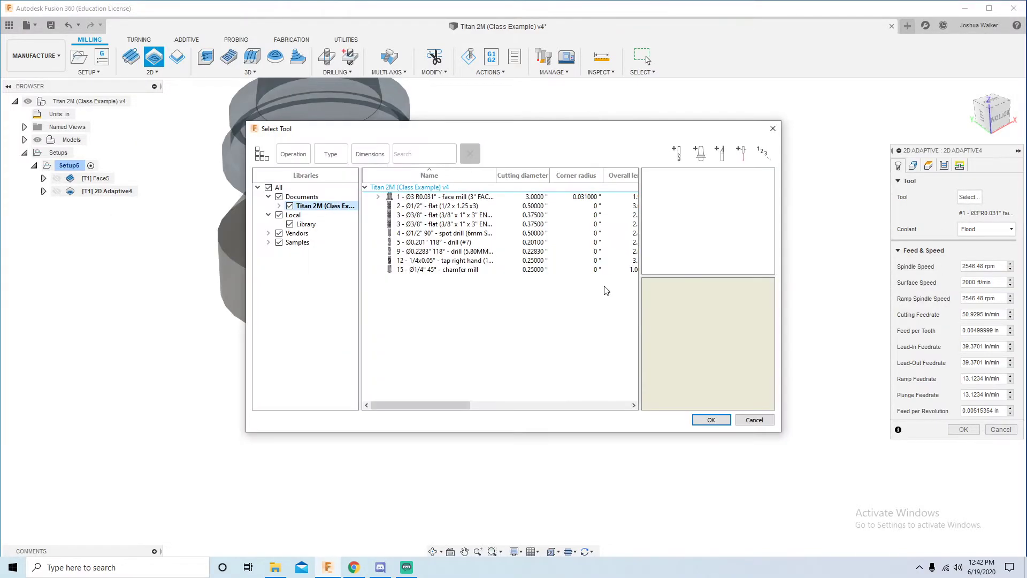
left_click(451, 207)
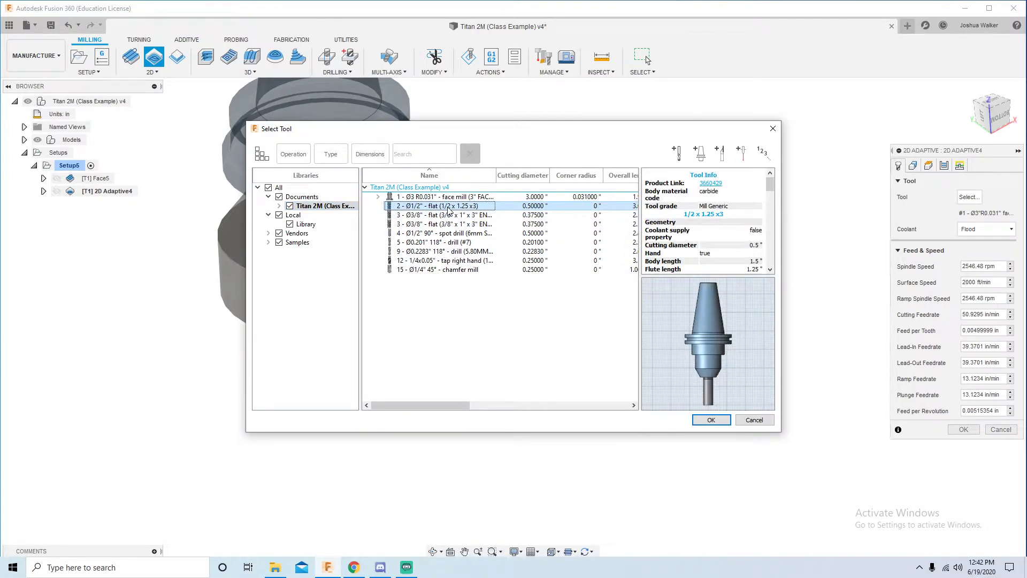
left_click(712, 420)
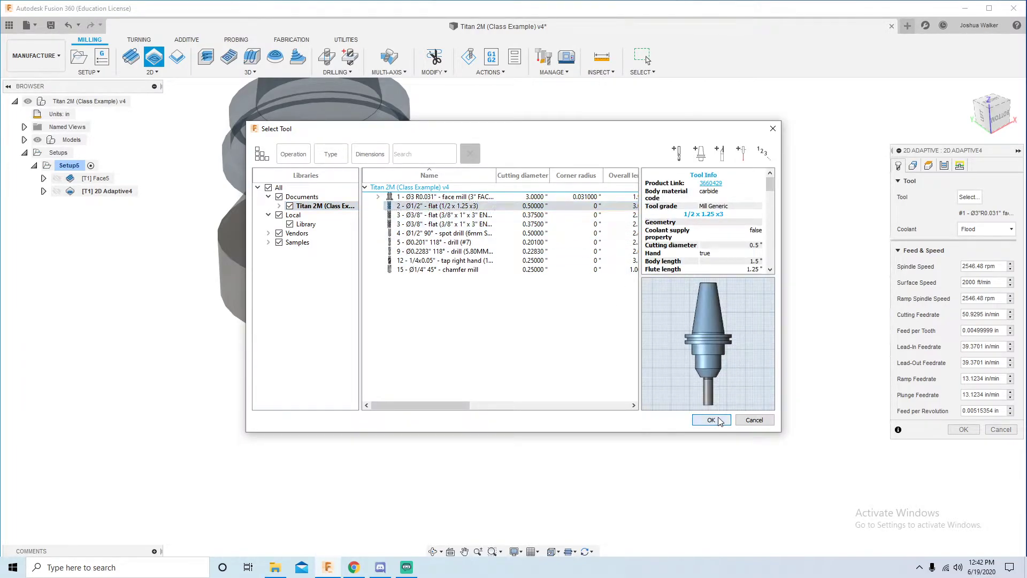
left_click(965, 166)
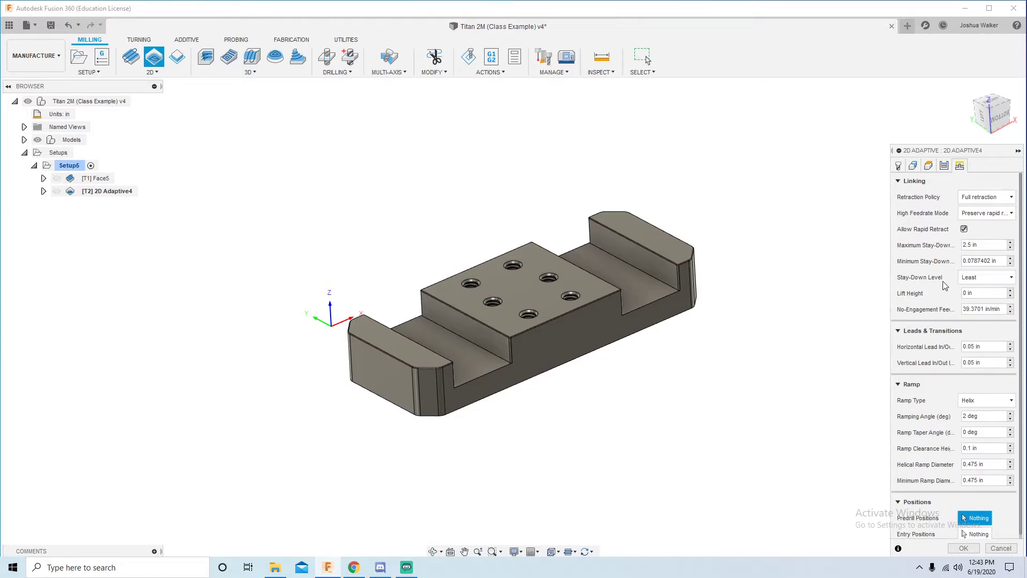
Set the adaptive operation's Stay-Down Level to 90%.
left_click(959, 282)
left_click(973, 398)
scroll(957, 314, "down", 1)
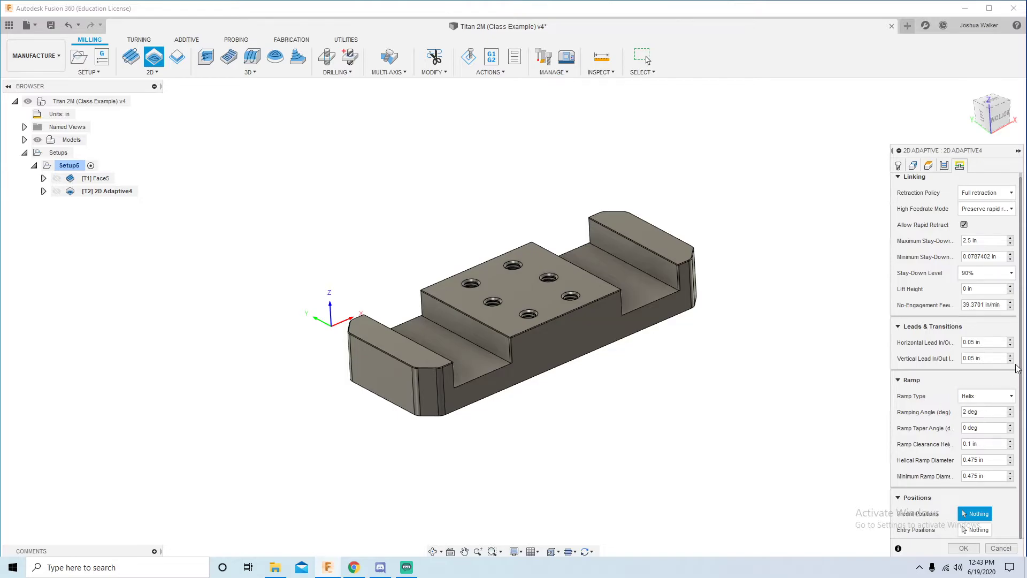
scroll(945, 398, "up", 1)
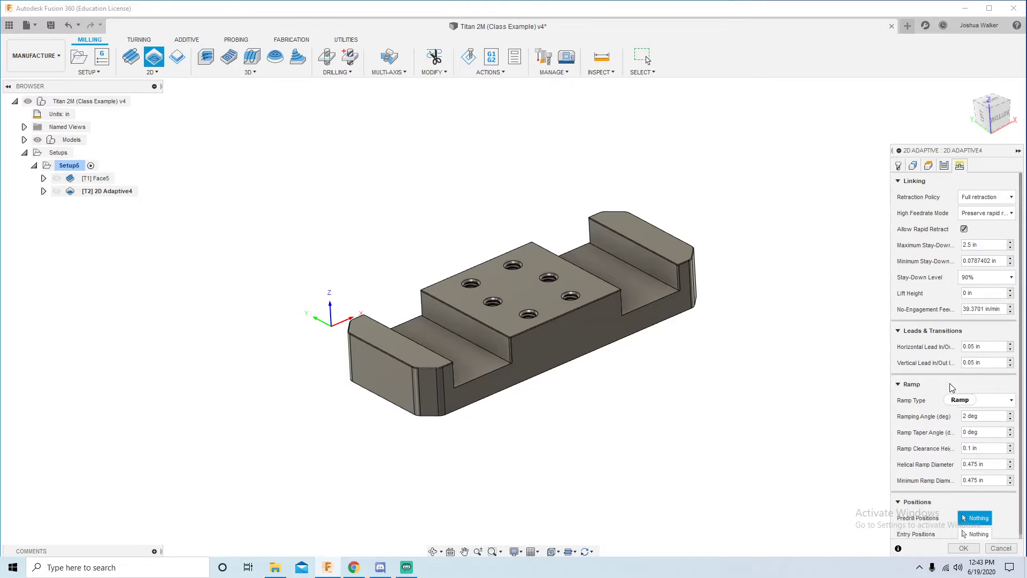
Enter .01 in as the Radial Stock to Leave on the Passes settings.
left_click(943, 165)
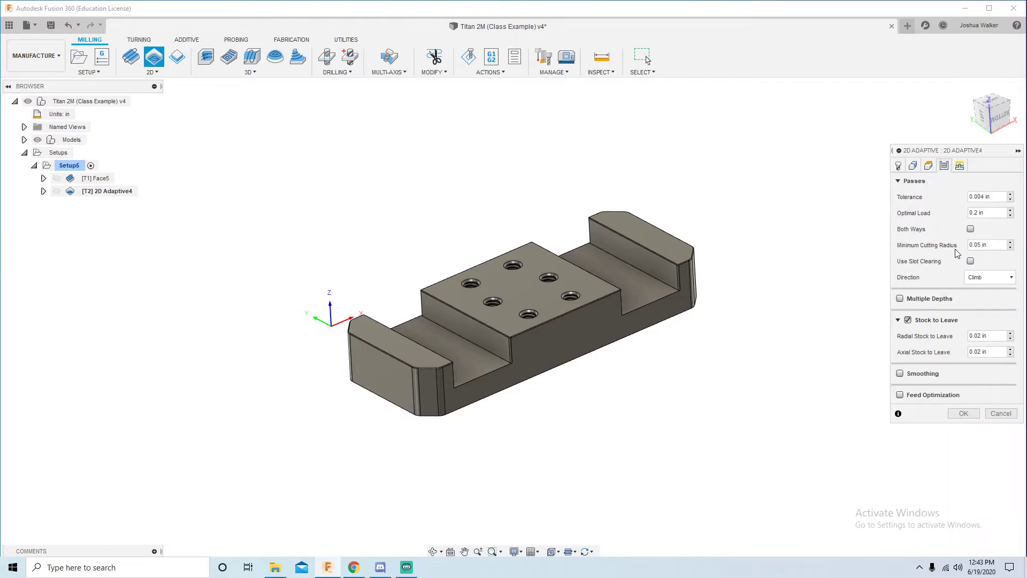
left_click(997, 337)
type(".01")
Check Smoothing and enter .001 as the Smoothing Tolerance.
left_click(900, 373)
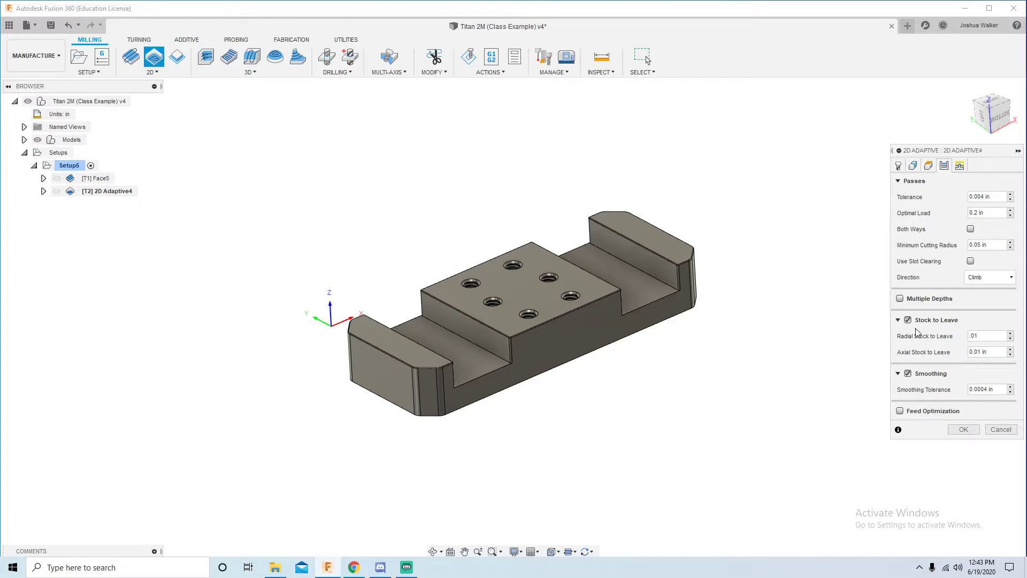
left_click(987, 389)
type(".001")
Set 2D Adaptive4's optimal load to 0.1 in and dismiss the no-pocket warning.
double_click(995, 209)
type(".1")
left_click(963, 431)
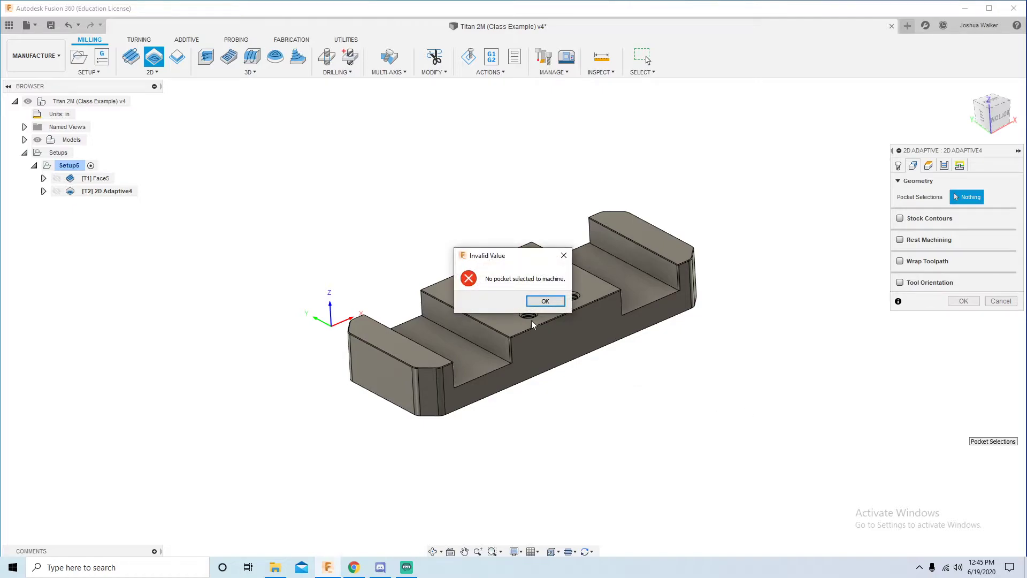
left_click(546, 301)
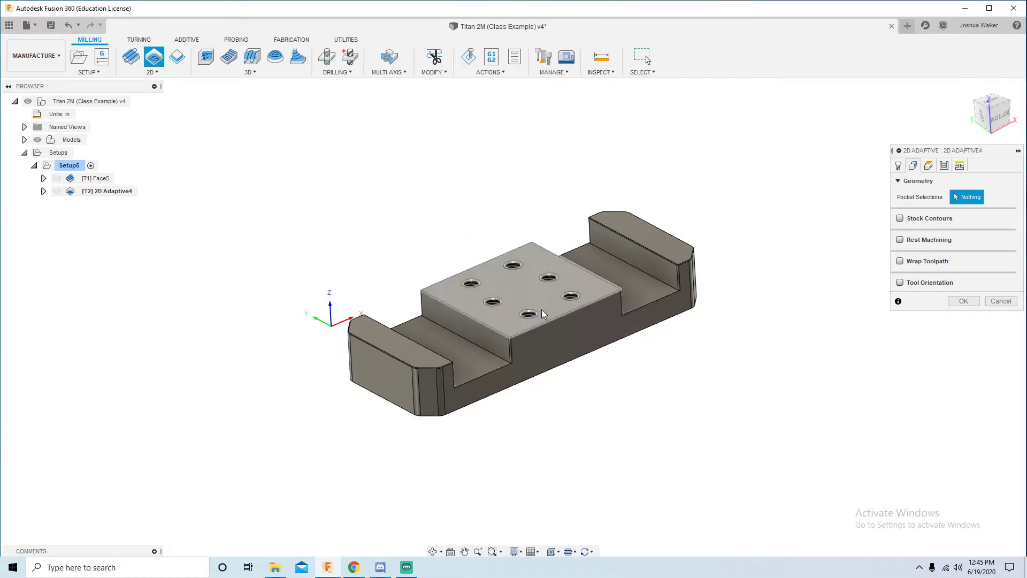
Pick the outer bottom contour and both channels as pockets, generating and inspecting 2D Adaptive4's toolpath.
scroll(542, 309, "up", 2)
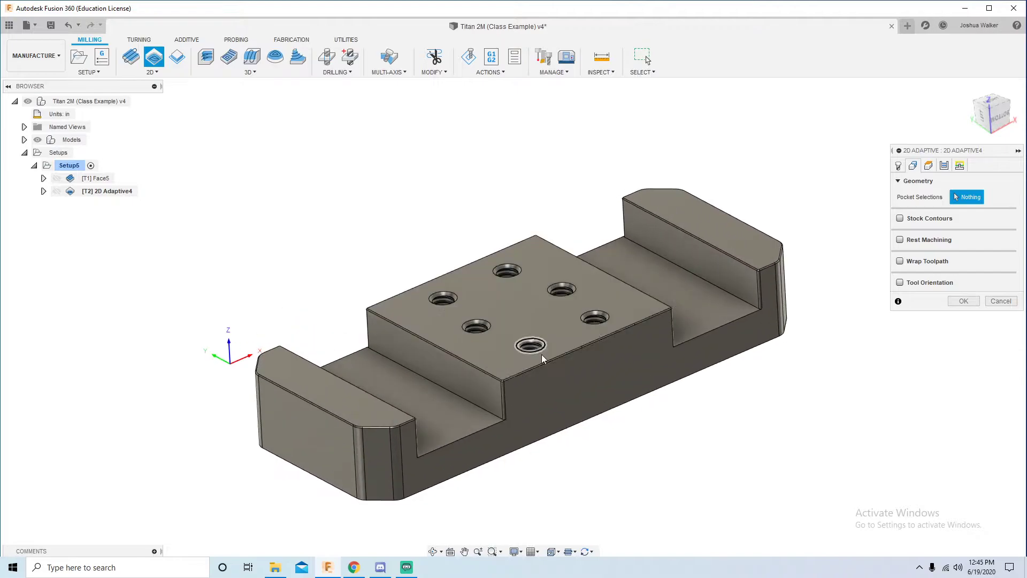
left_click(617, 411)
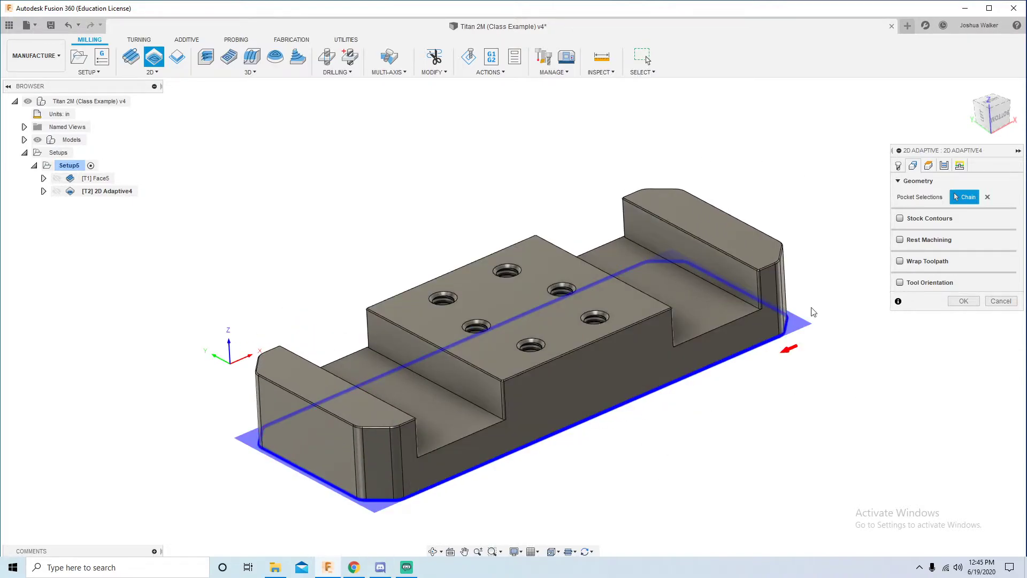
left_click(673, 329)
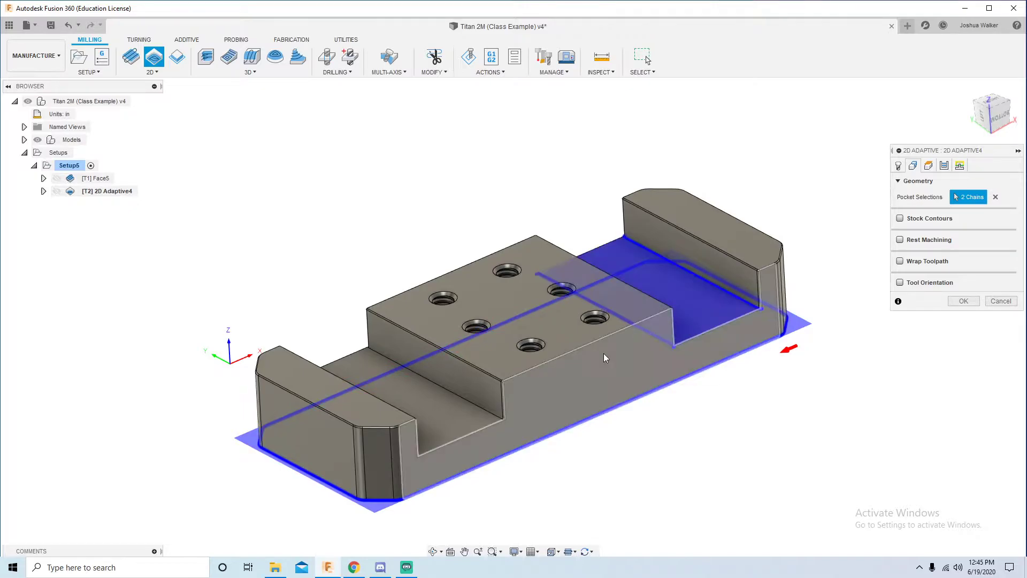
left_click(452, 428)
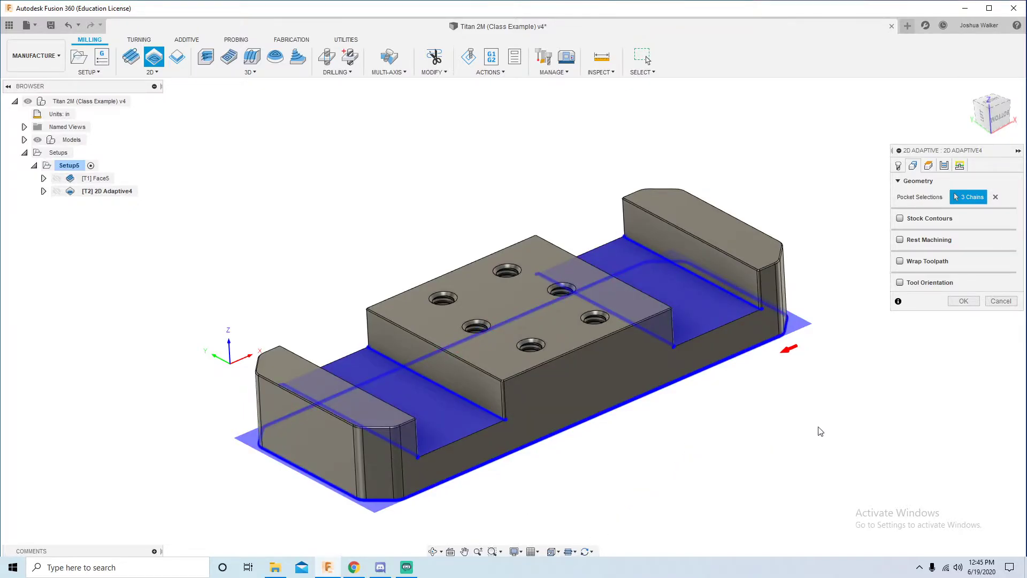
left_click(966, 302)
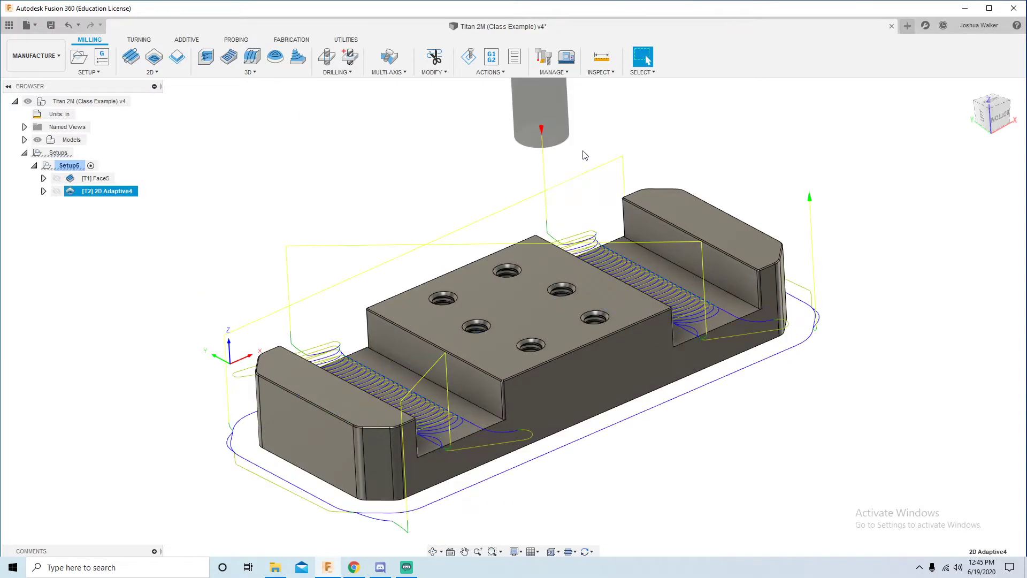
middle_click_drag(817, 340, 850, 431, "shift")
middle_click_drag(400, 304, 587, 428, "shift")
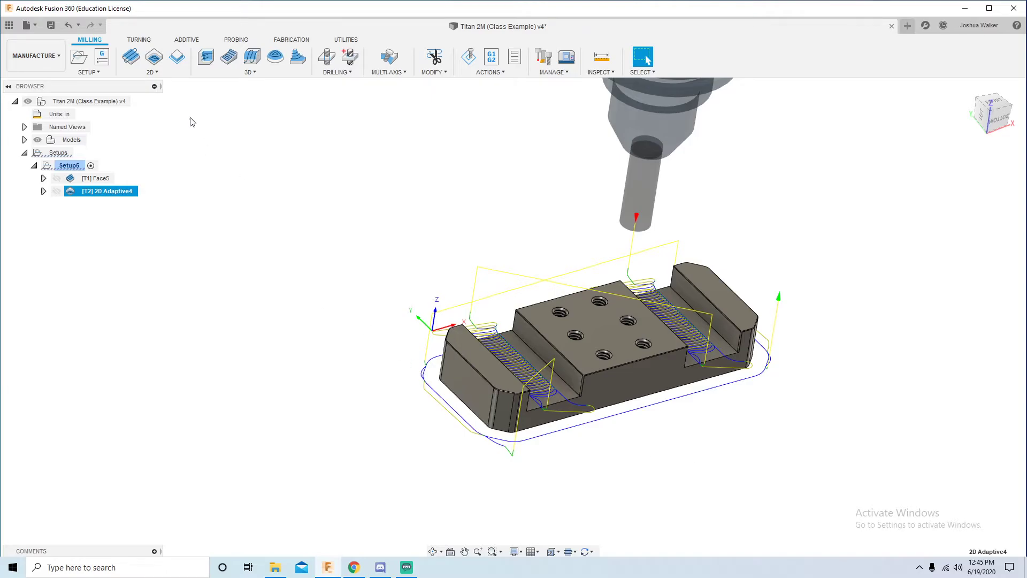
Add a 2D Contour operation to Setup5 using the Ø1/2" flat tool #2.
left_click(176, 58)
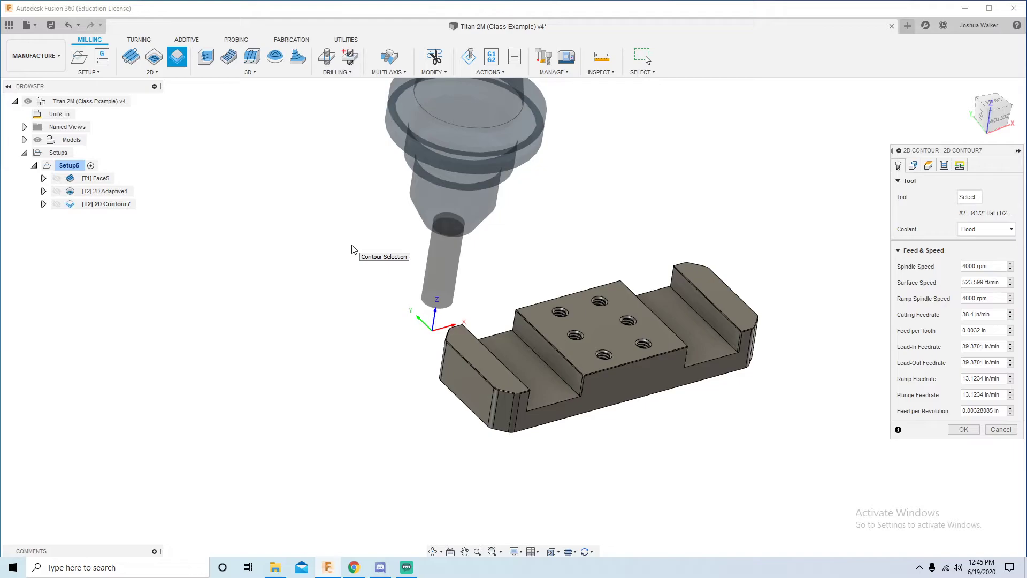
scroll(664, 407, "up", 2)
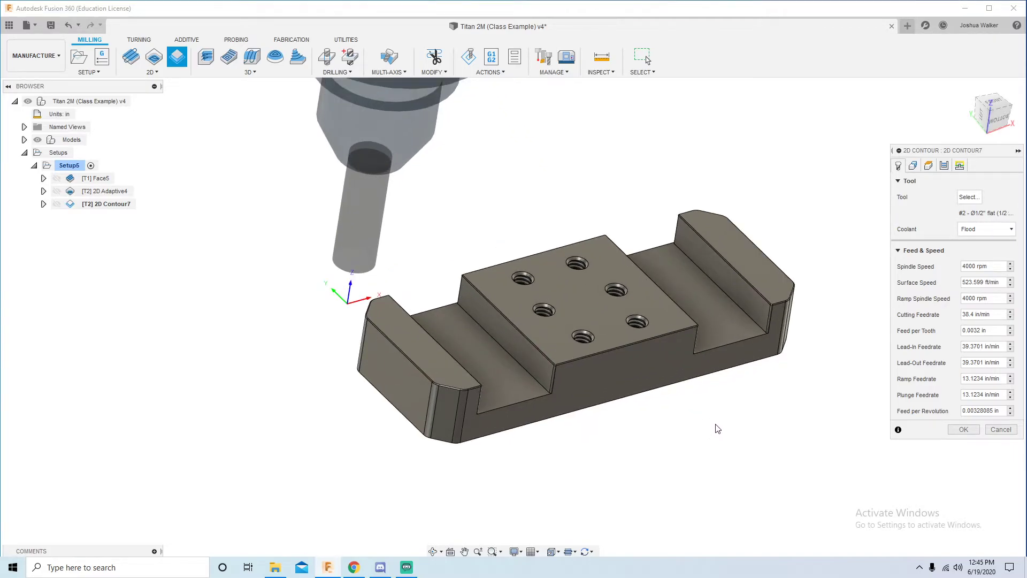
Pick the part's bottom outer edge plus a corner fillet and diagonal slot edge as contours.
left_click(622, 404)
scroll(731, 344, "up", 5)
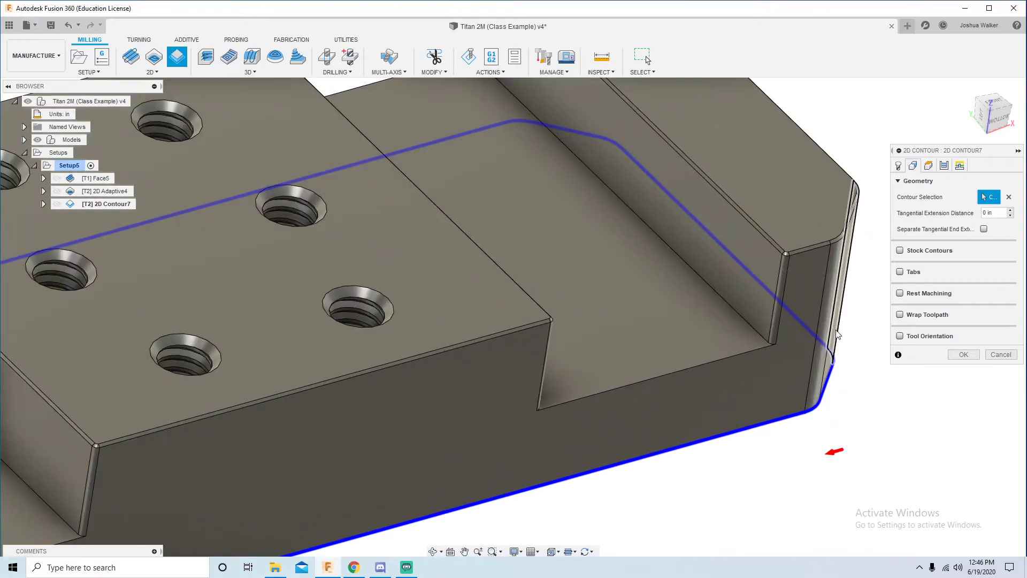
scroll(777, 345, "up", 3)
scroll(781, 324, "up", 2)
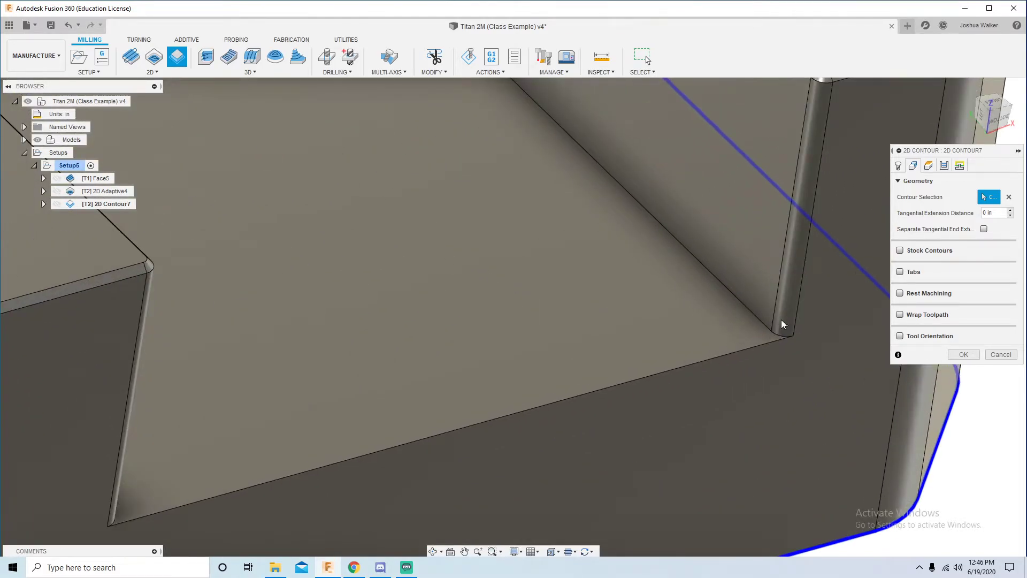
scroll(781, 324, "up", 2)
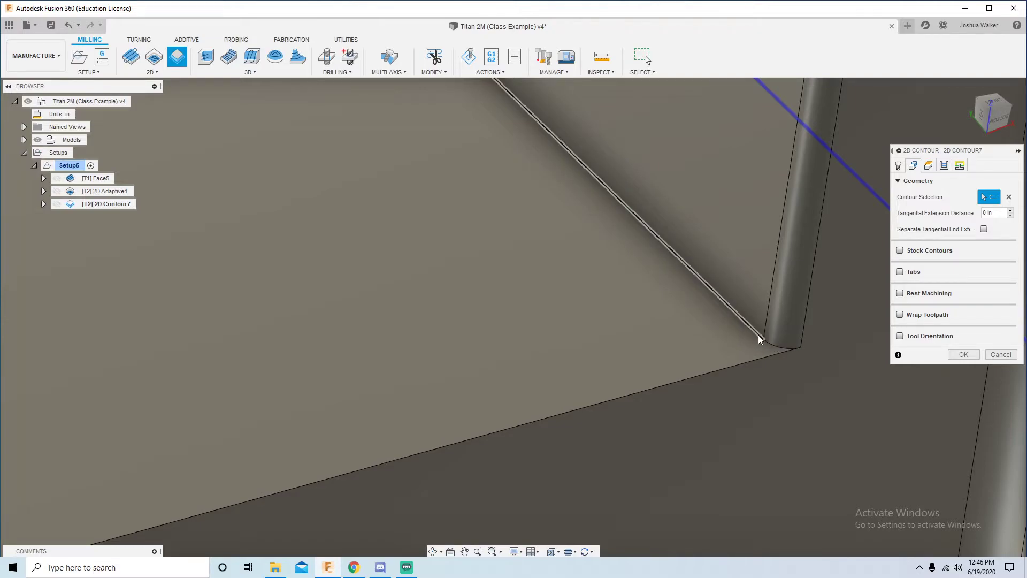
left_click(769, 339)
left_click(755, 332)
scroll(751, 348, "down", 6)
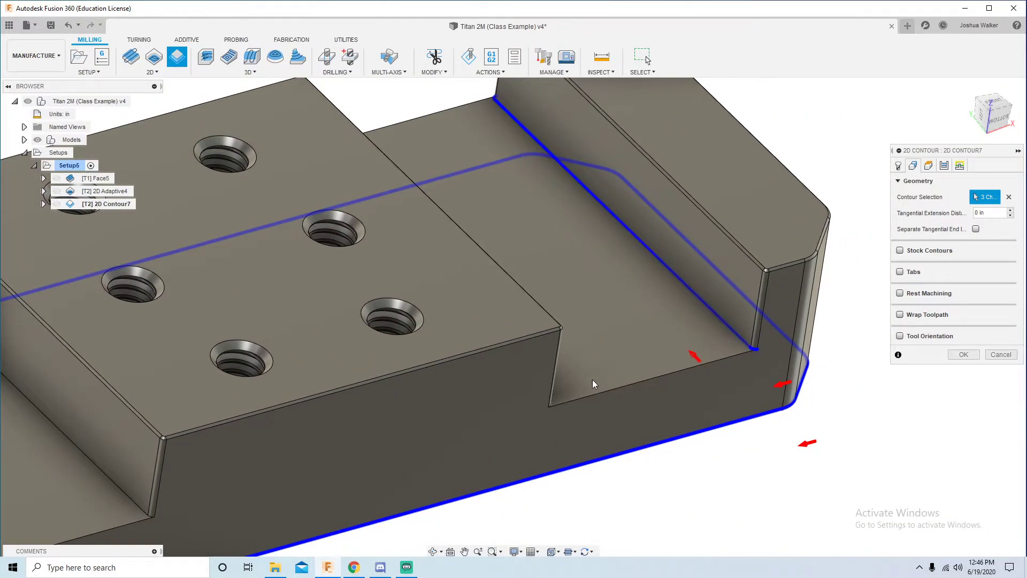
Add the slot corner edges on the other side of the raised pad to the contour selection.
middle_click_drag(593, 380, 601, 418, "shift")
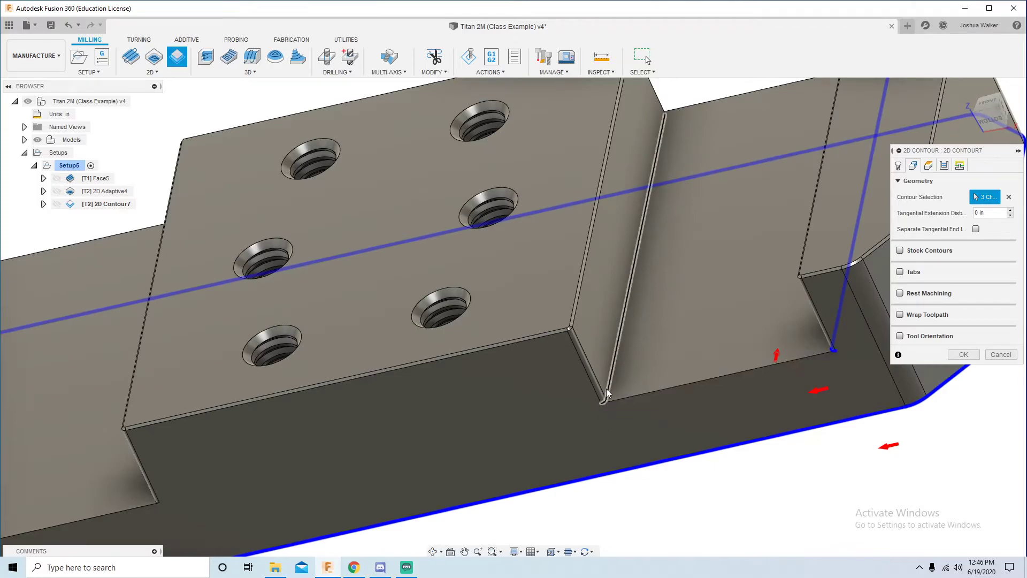
scroll(605, 389, "down", 2)
scroll(608, 387, "down", 4)
scroll(641, 160, "up", 5)
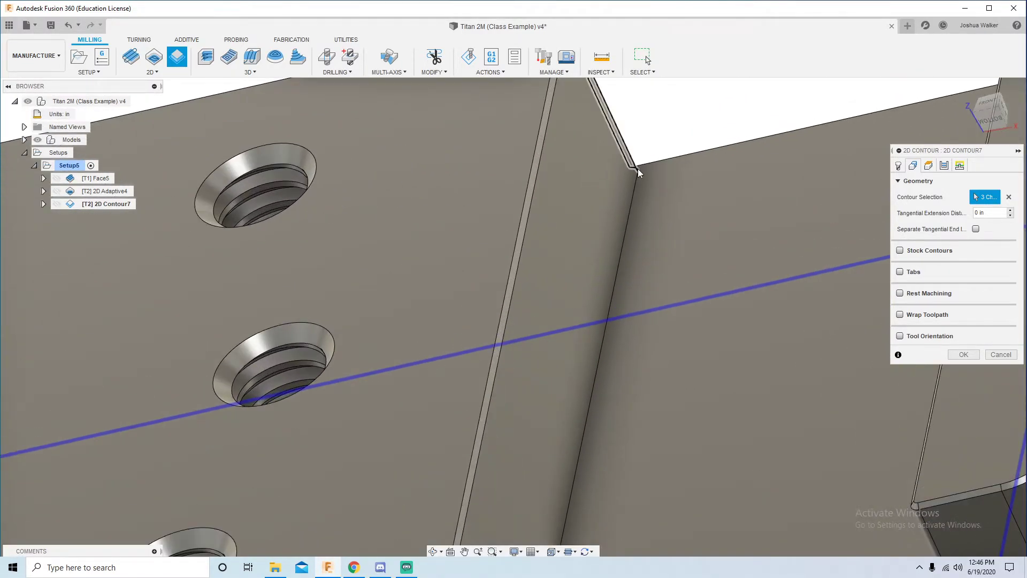
scroll(683, 207, "down", 10)
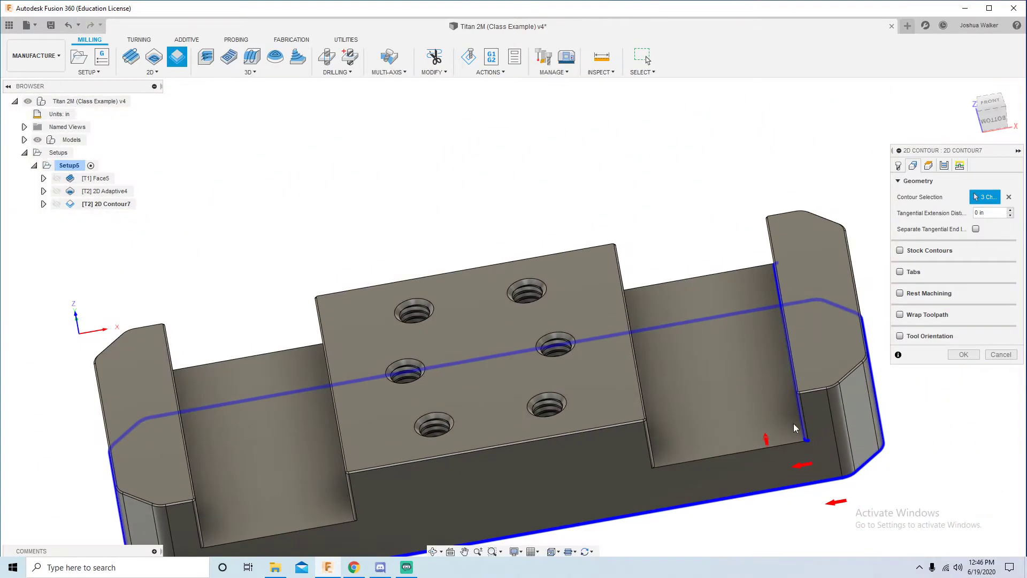
middle_click_drag(795, 428, 647, 456, "shift")
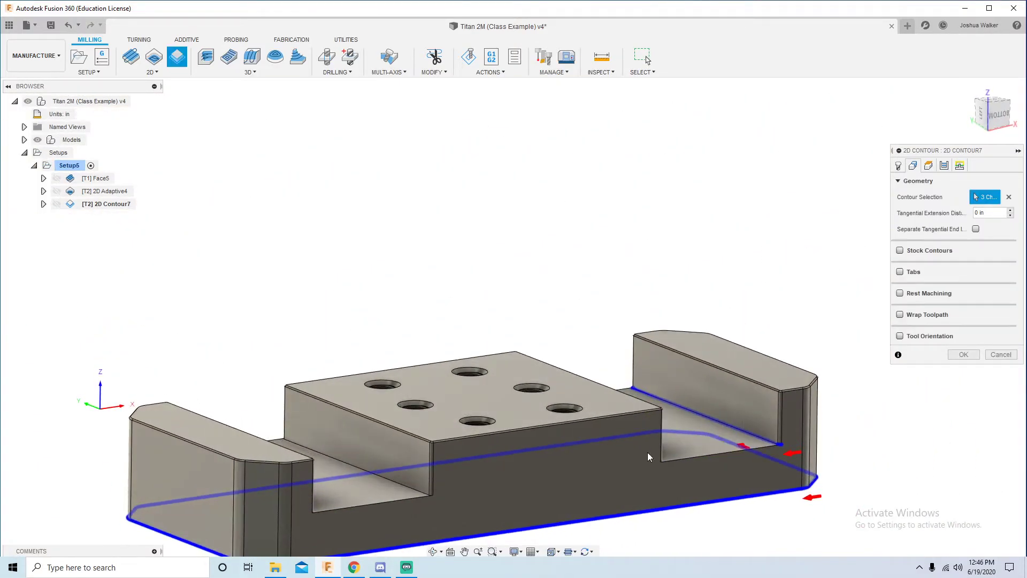
scroll(481, 477, "up", 8)
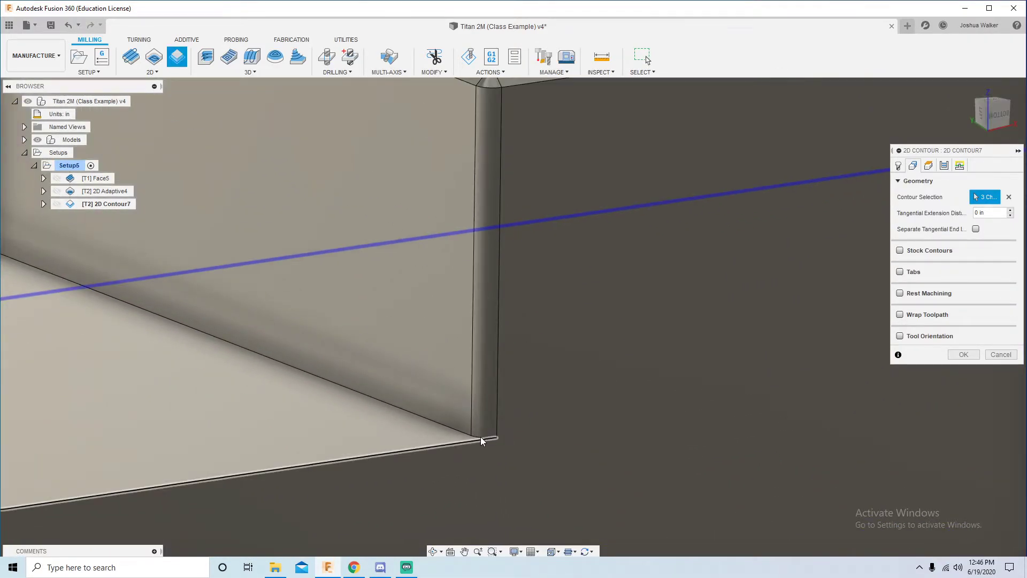
left_click(478, 434)
left_click(461, 429)
scroll(629, 455, "down", 8)
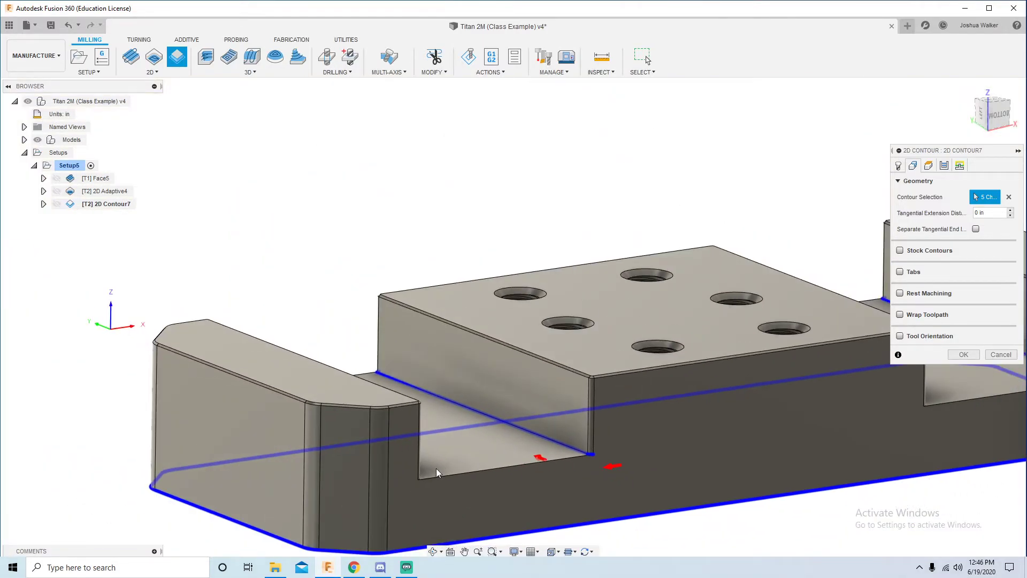
Add the remaining underside slot edges, bringing the contour selection to nine chains.
middle_click_drag(437, 472, 695, 514, "shift")
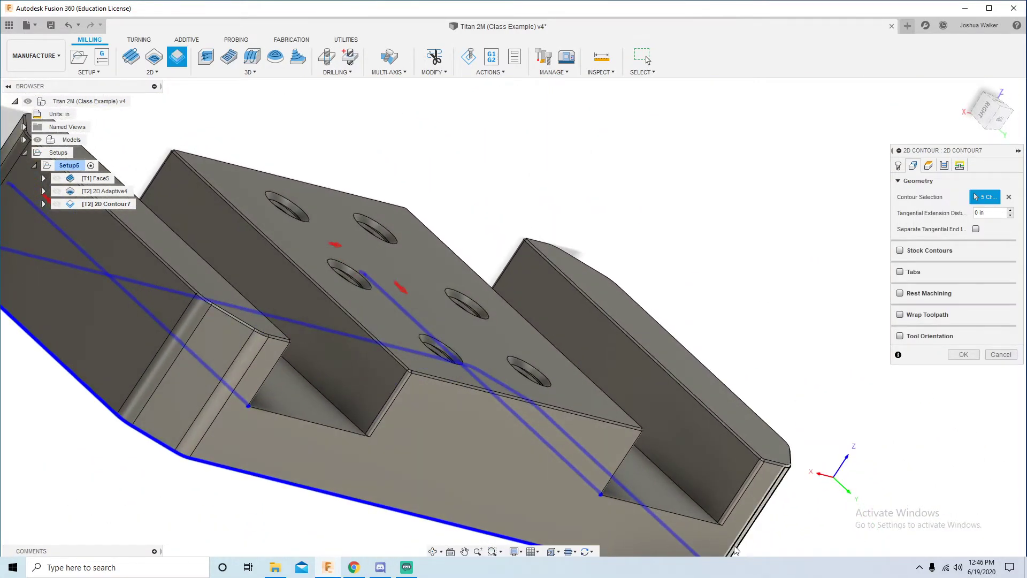
scroll(709, 520, "up", 6)
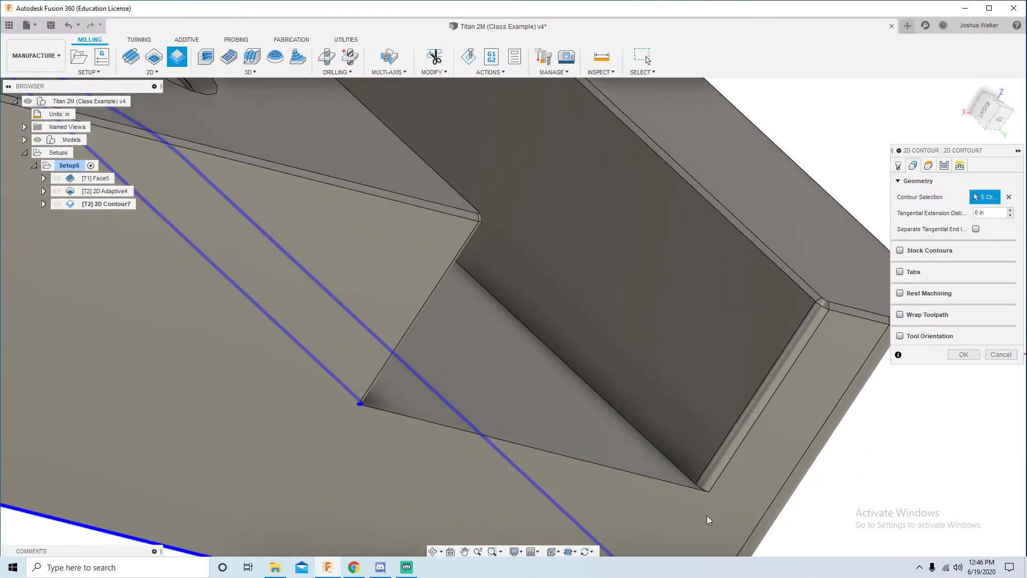
left_click(690, 480)
left_click(690, 480)
scroll(652, 439, "down", 5)
scroll(321, 374, "up", 6)
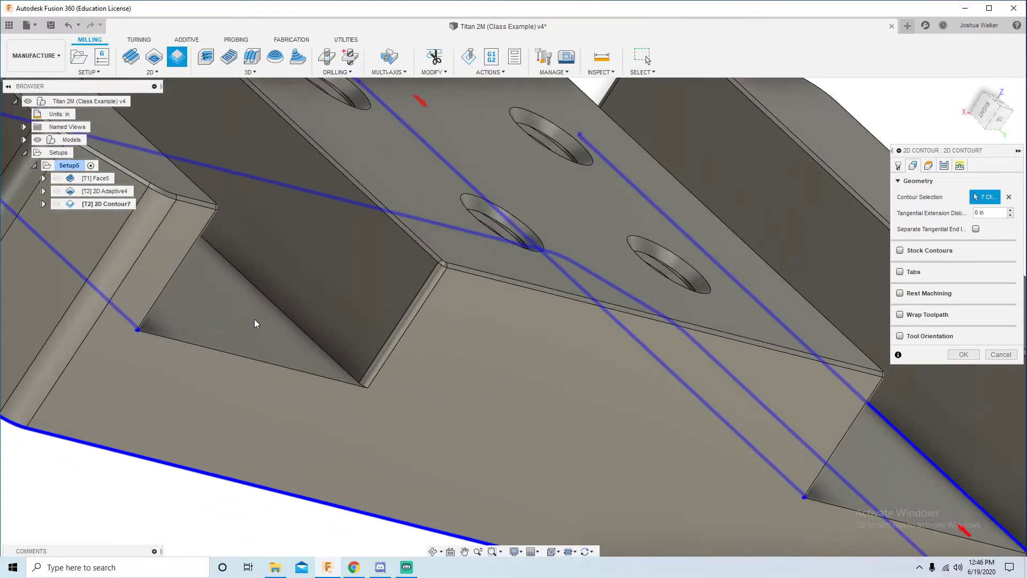
left_click(430, 433)
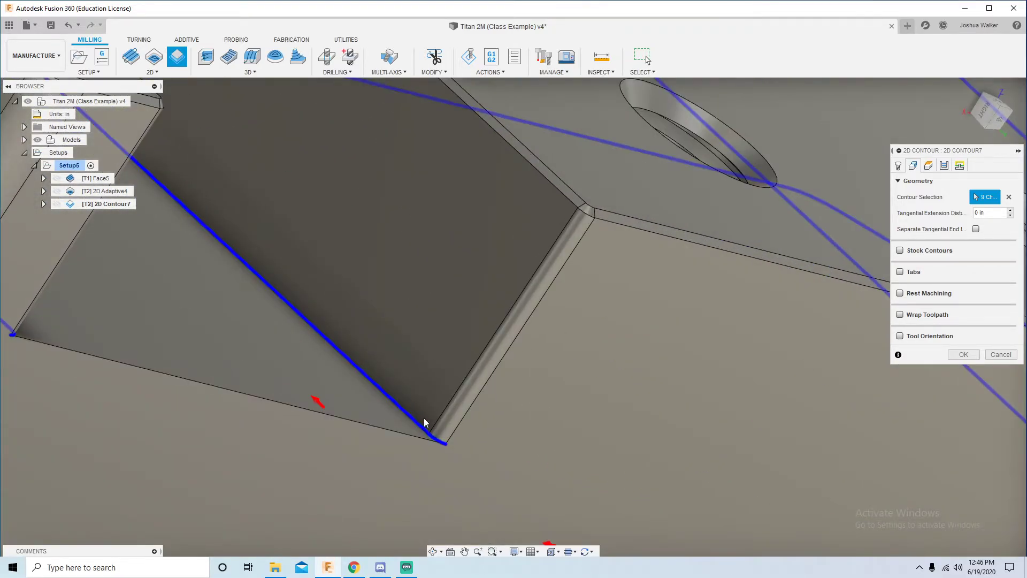
scroll(368, 360, "down", 3)
scroll(375, 369, "down", 5)
middle_click_drag(415, 383, 679, 428, "shift")
scroll(679, 428, "down", 3)
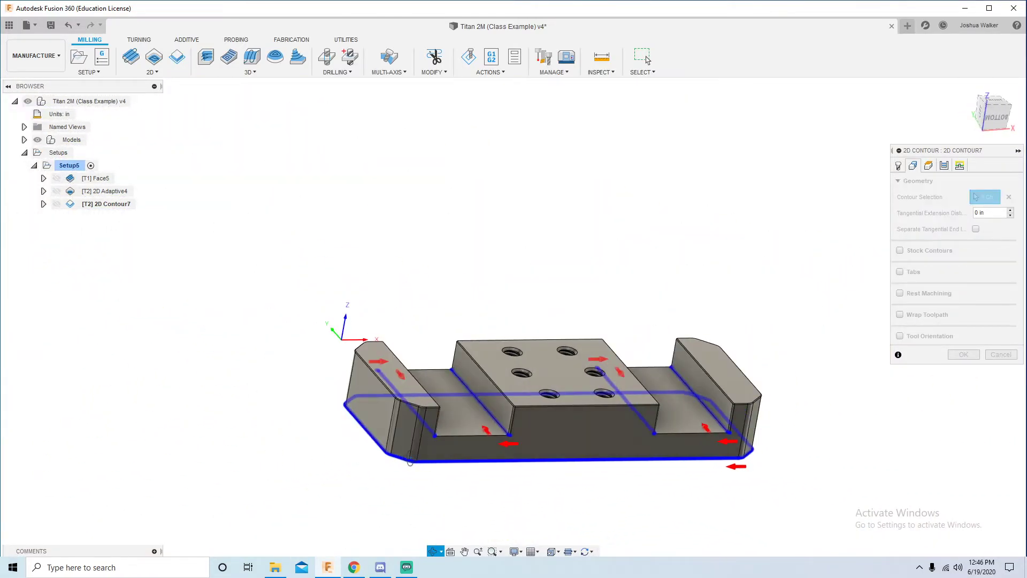
middle_click_drag(535, 454, 412, 475, "shift")
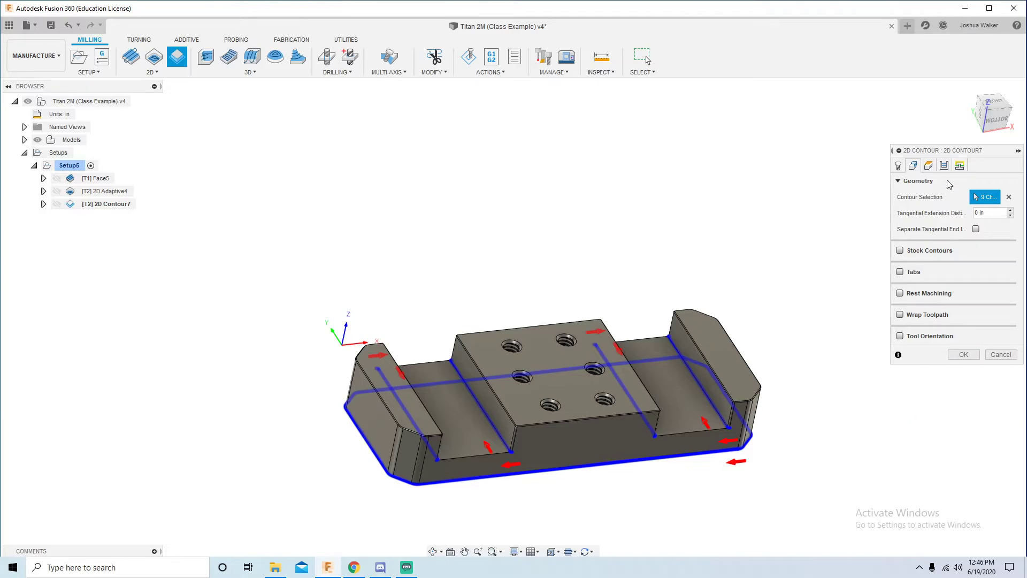
Check 2D Contour7's Linking, Passes, Heights, Geometry and Tool settings.
left_click(958, 167)
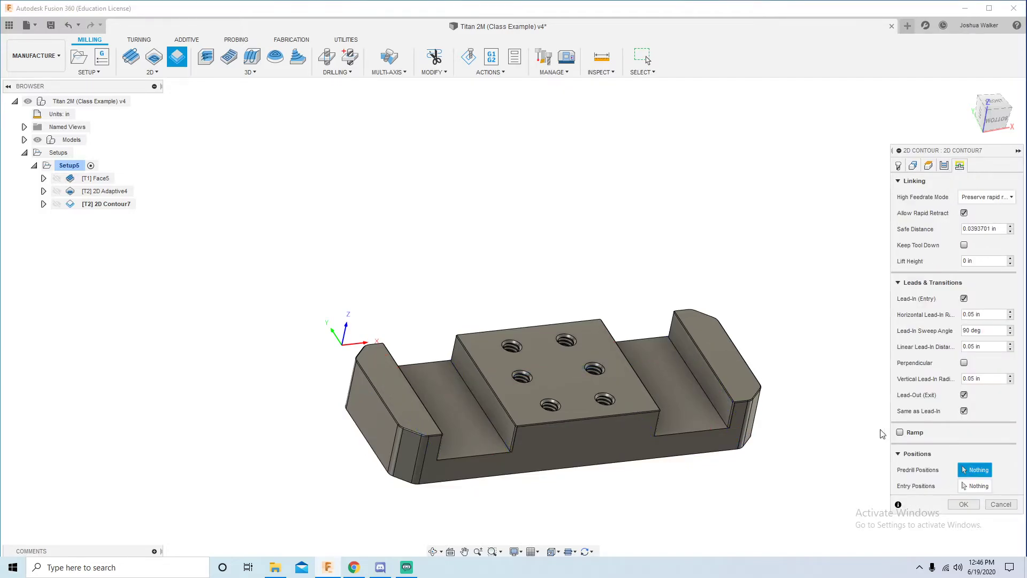
left_click(944, 165)
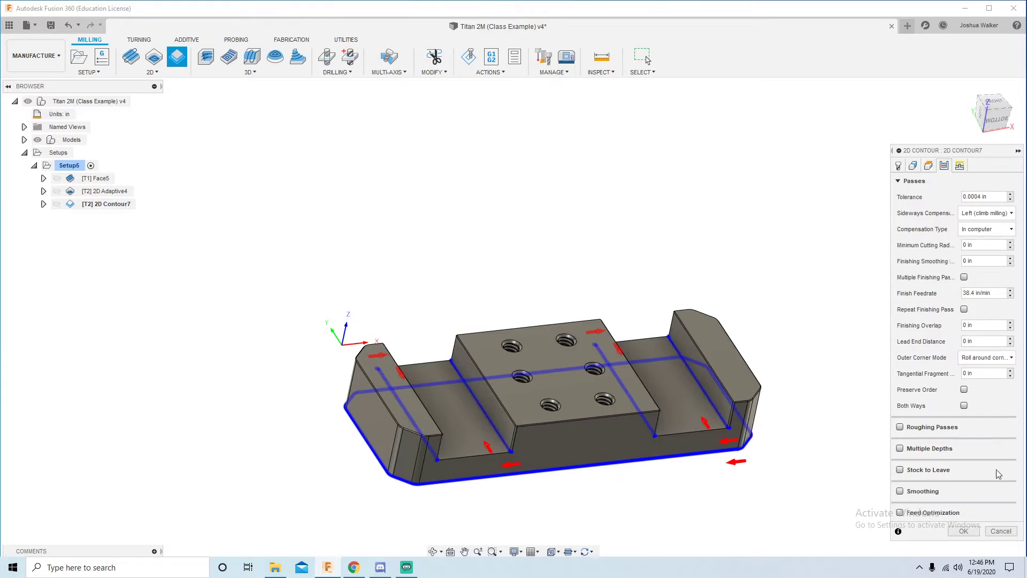
left_click(929, 165)
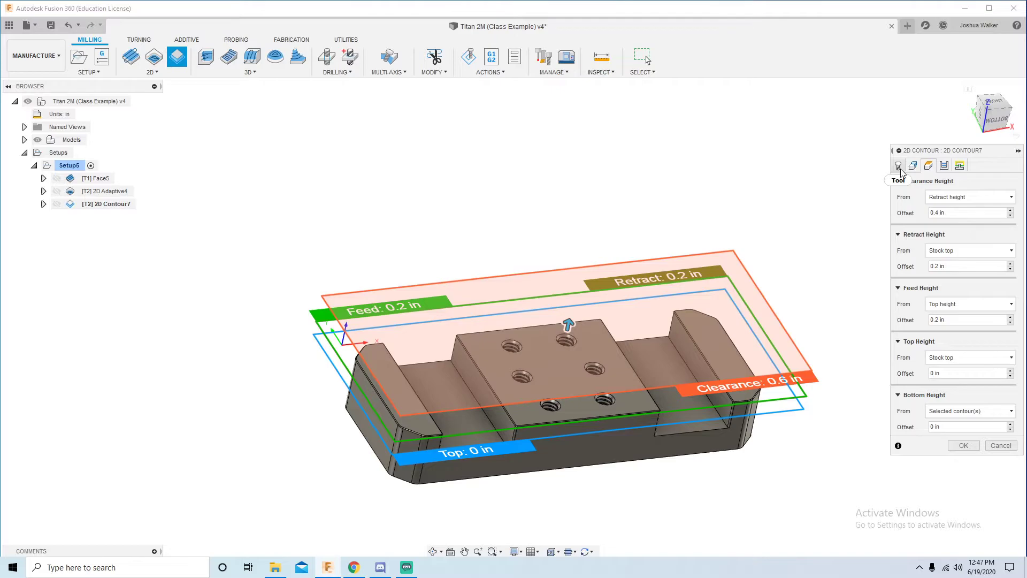
left_click(913, 166)
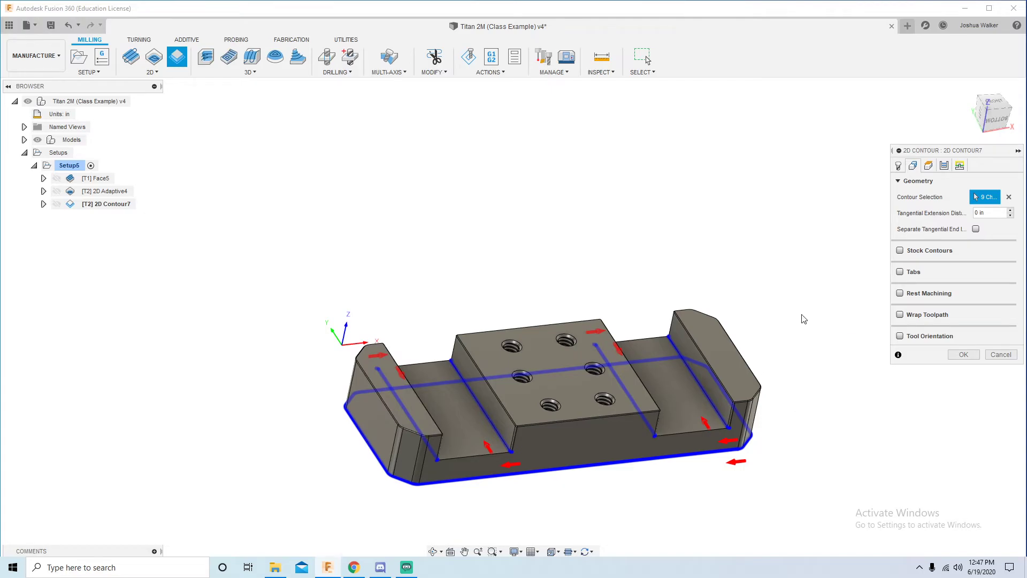
left_click(898, 166)
Generate 2D Contour7's toolpath around the outer boundary and channel edges and inspect it.
left_click(964, 430)
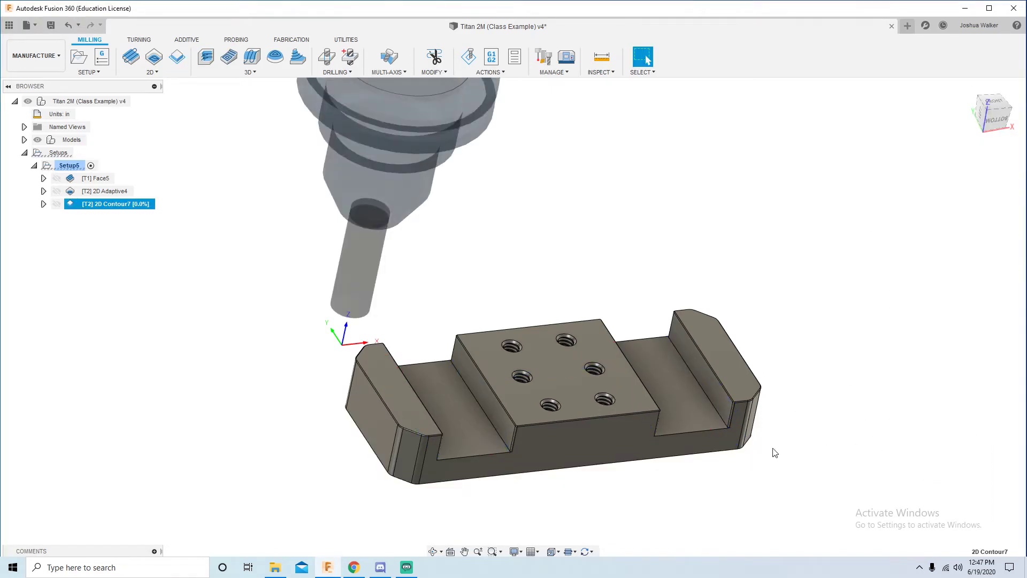
middle_click_drag(586, 487, 407, 319, "shift")
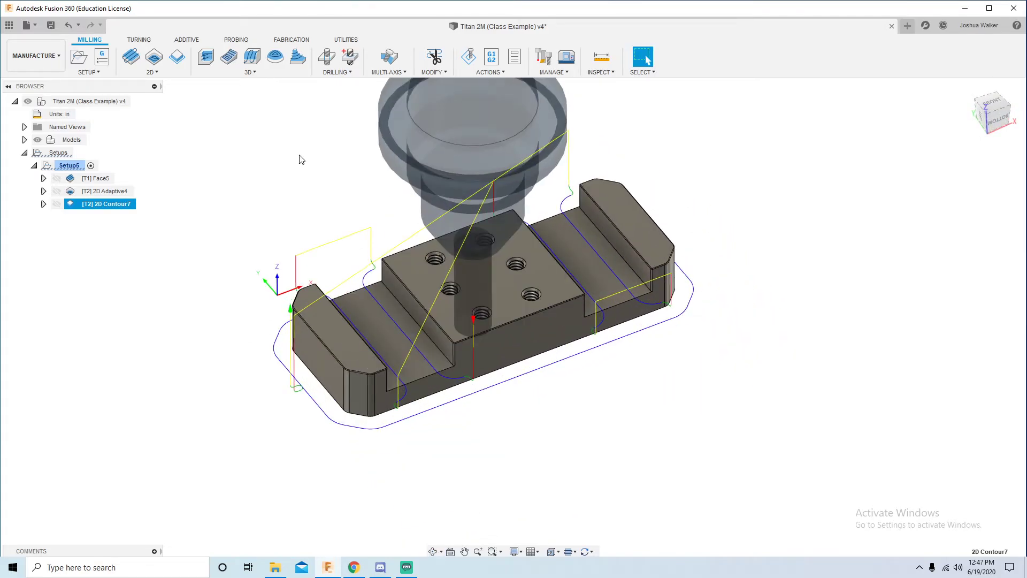
scroll(327, 227, "up", 1)
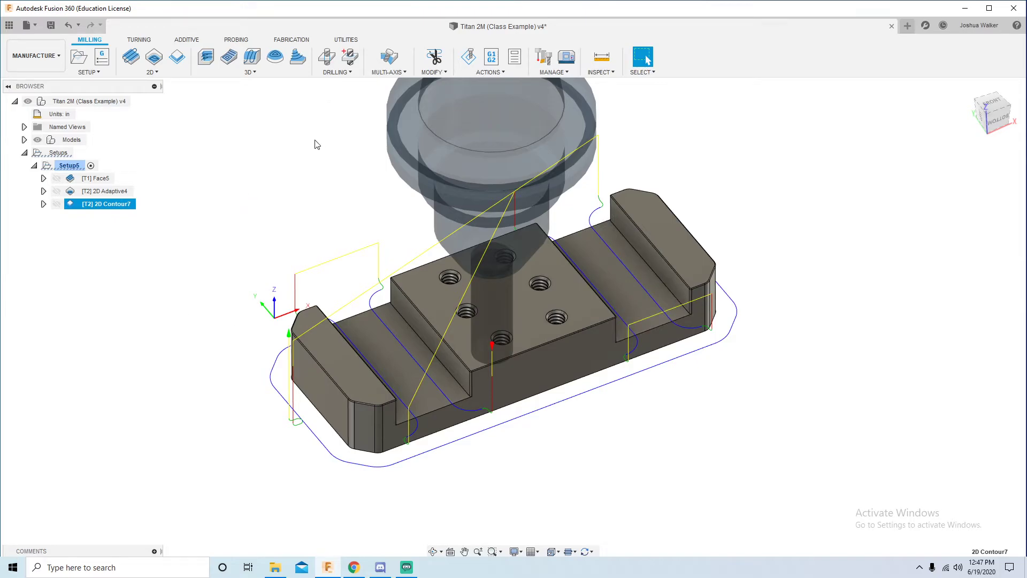
Use Hole Recognition to spotdrill, drill and tap the six 0.2015 in holes as 1/4-20 UNC.
left_click(348, 59)
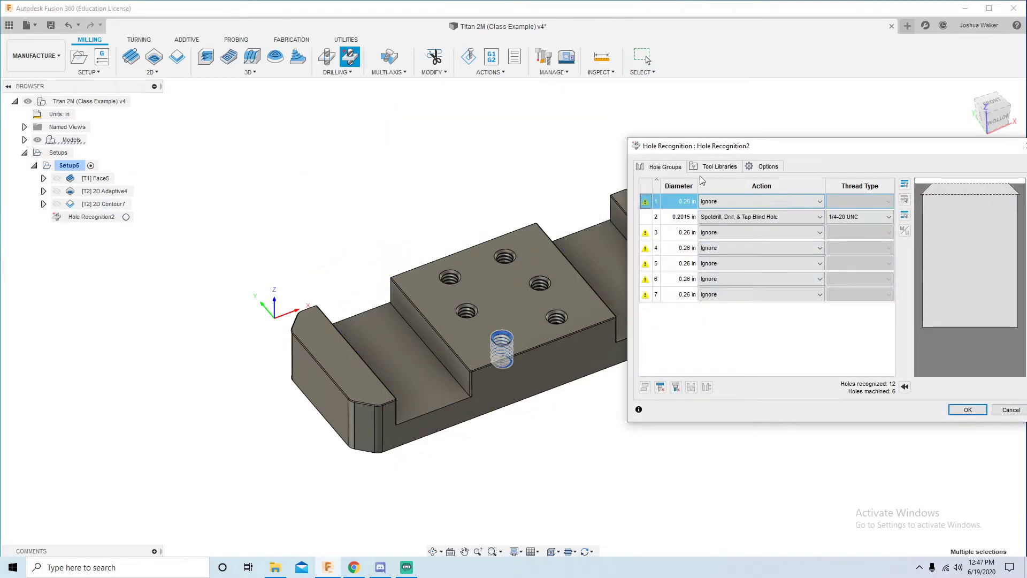
left_click(779, 217)
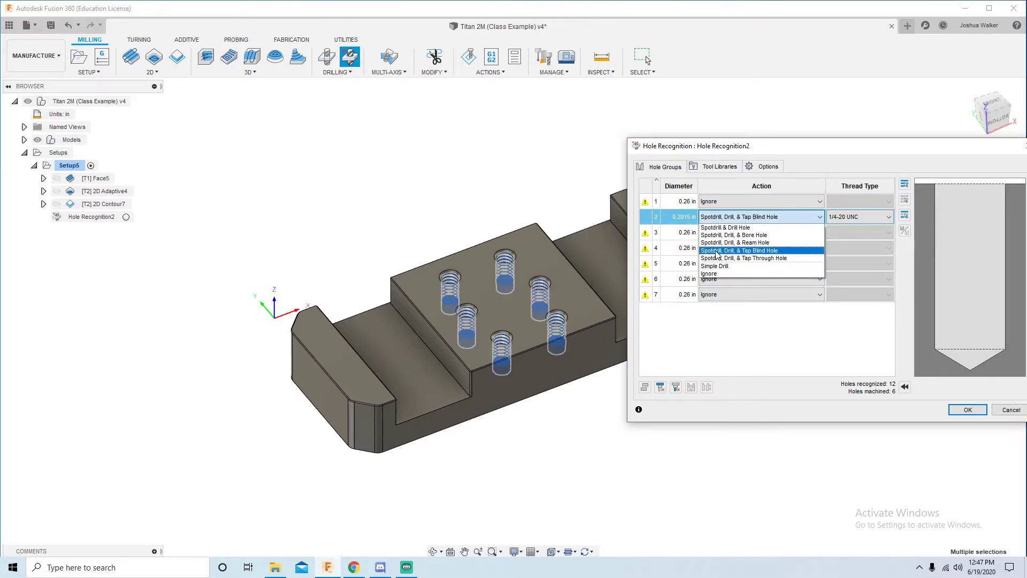
left_click(748, 251)
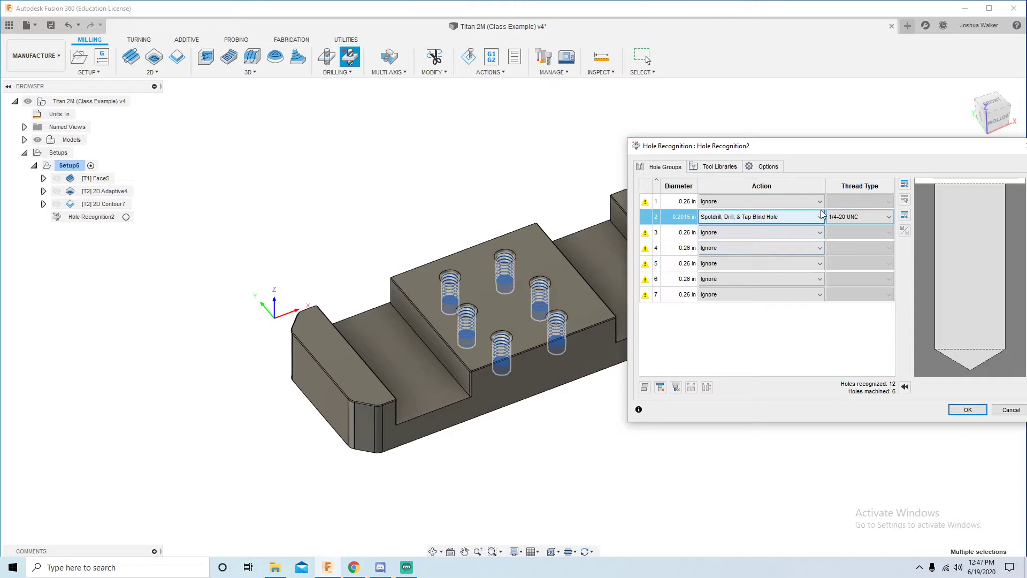
left_click(855, 218)
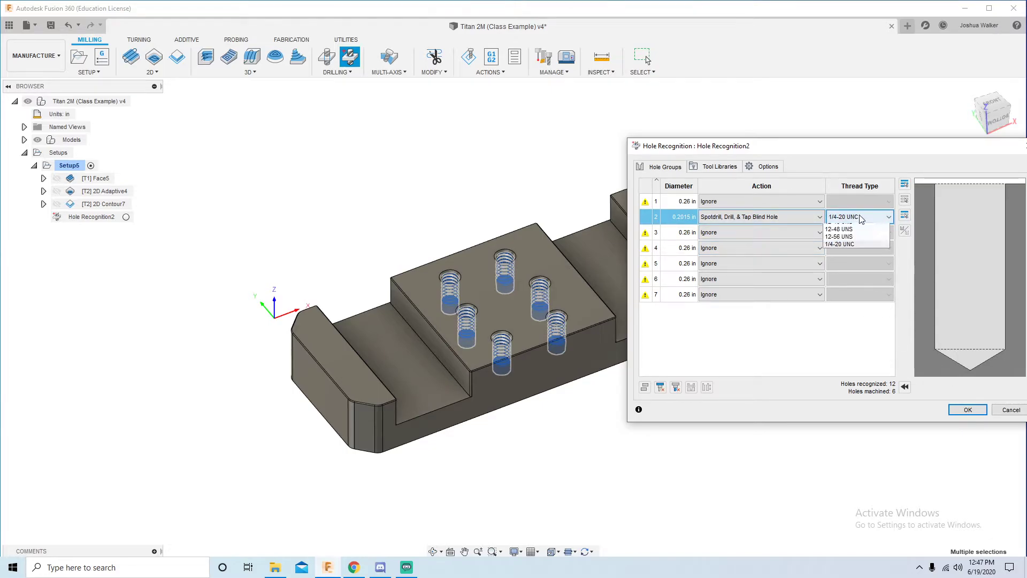
left_click(836, 223)
left_click(968, 409)
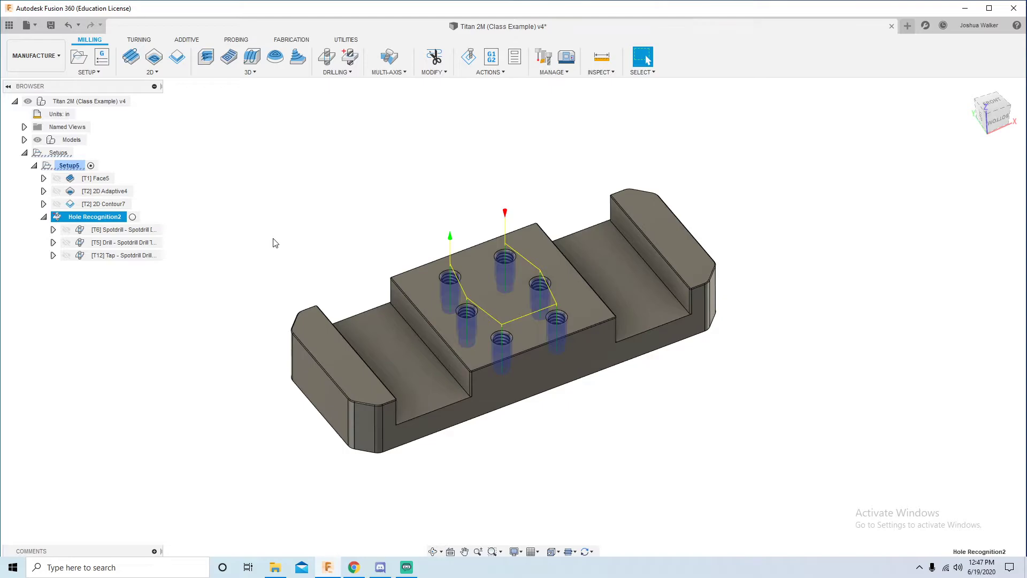
Open the [T6] Spotdrill operation for editing to review its tool and speeds.
middle_click_drag(429, 408, 434, 383, "shift")
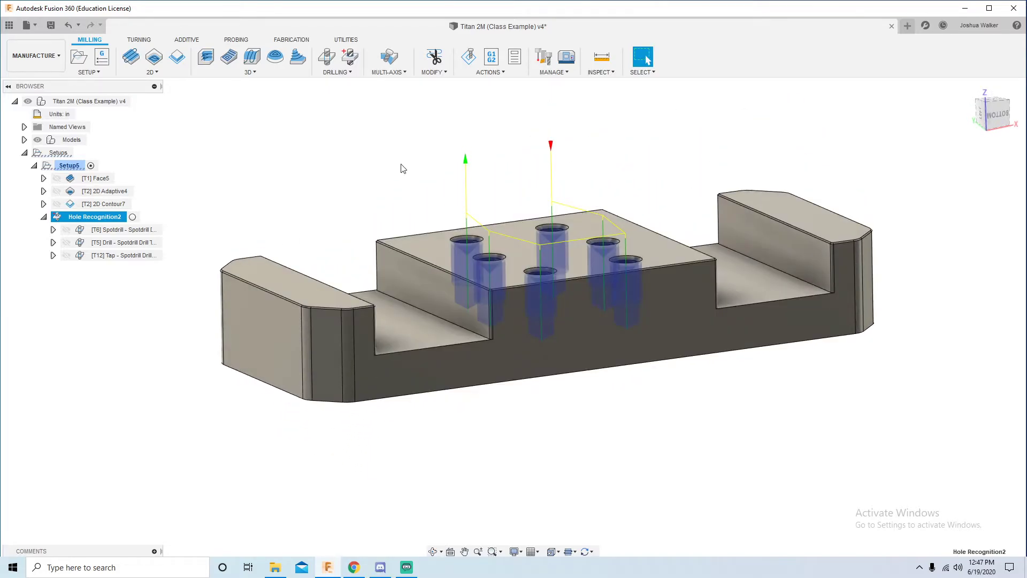
scroll(535, 265, "up", 5)
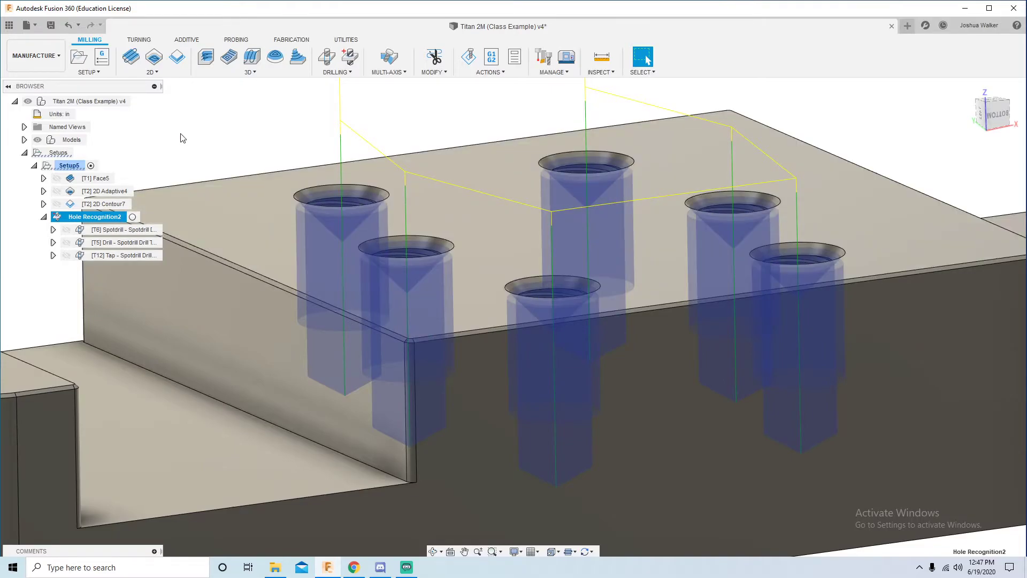
scroll(654, 475, "down", 6)
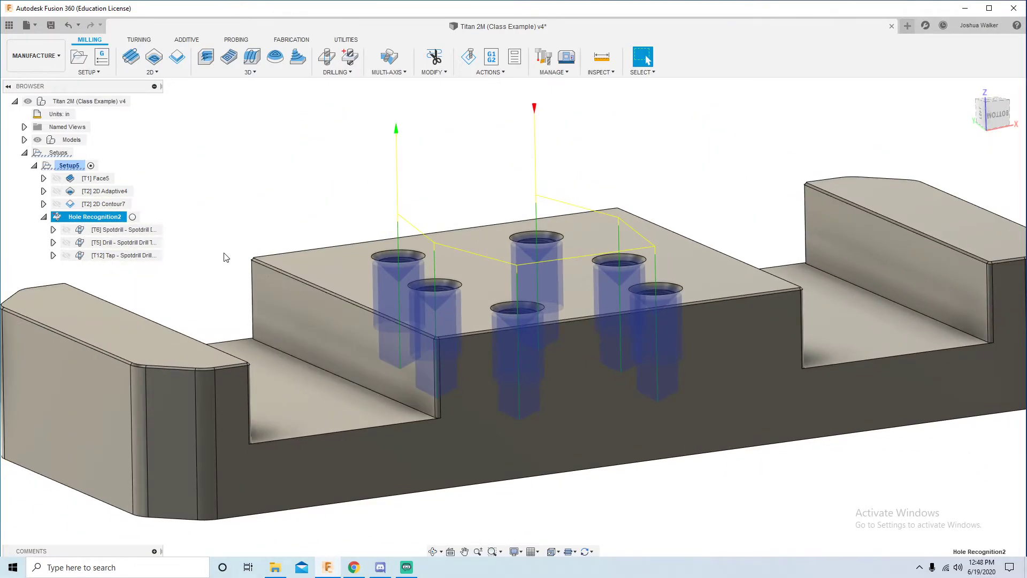
right_click(121, 231)
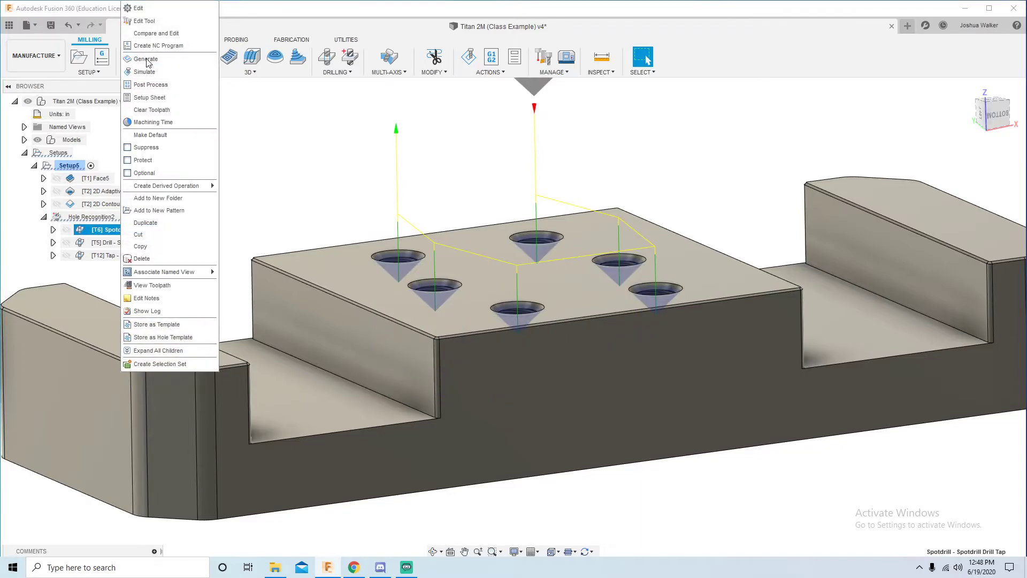
key("Escape")
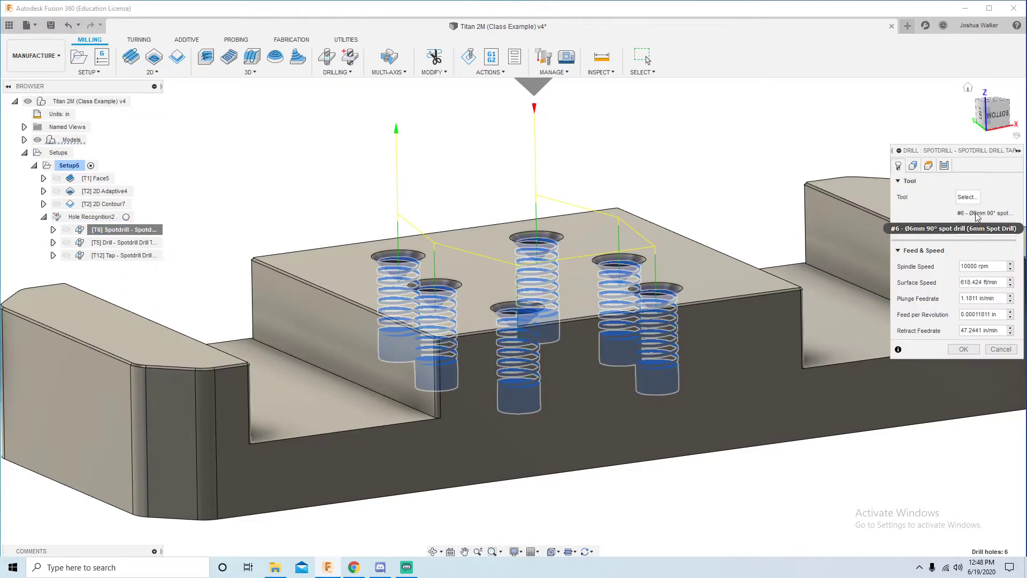
Cancel the Spotdrill edit and open the [T6] spot drill's tool definition instead.
left_click(1001, 349)
right_click(112, 231)
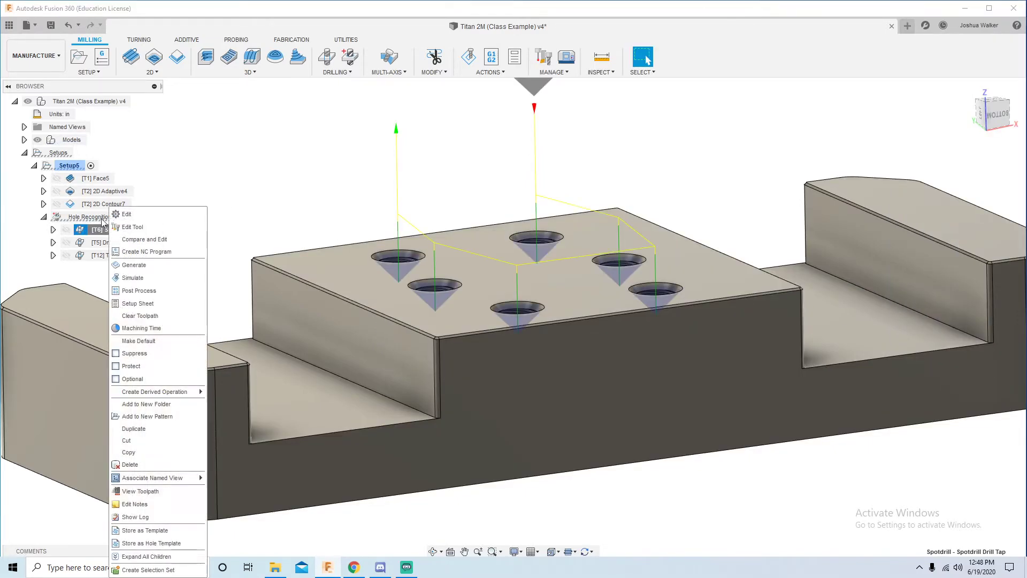
key("Escape")
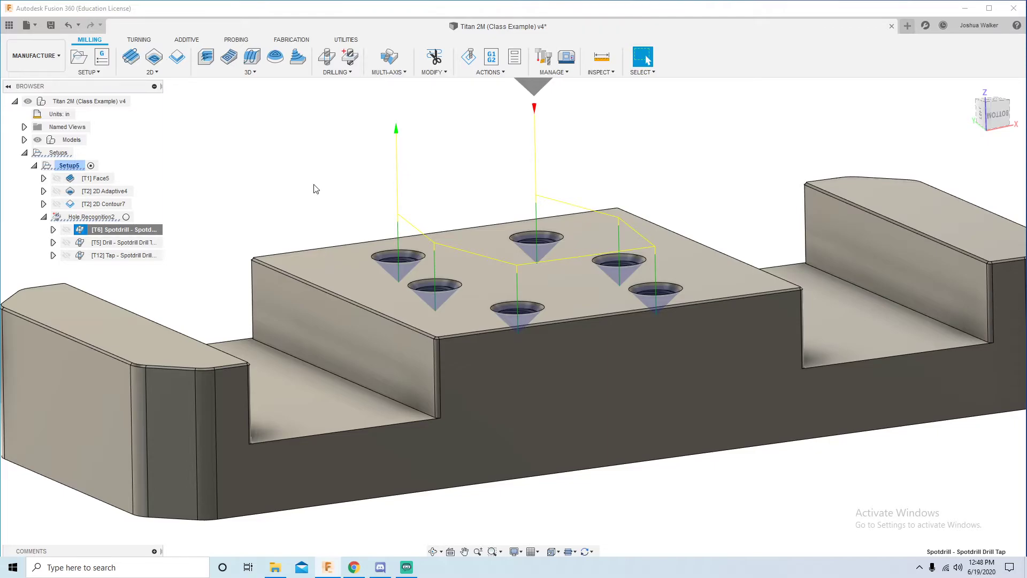
Change the spot drill to inches with 0.5 in diameter and 0.5 in shaft diameter, and save it.
left_click(292, 117)
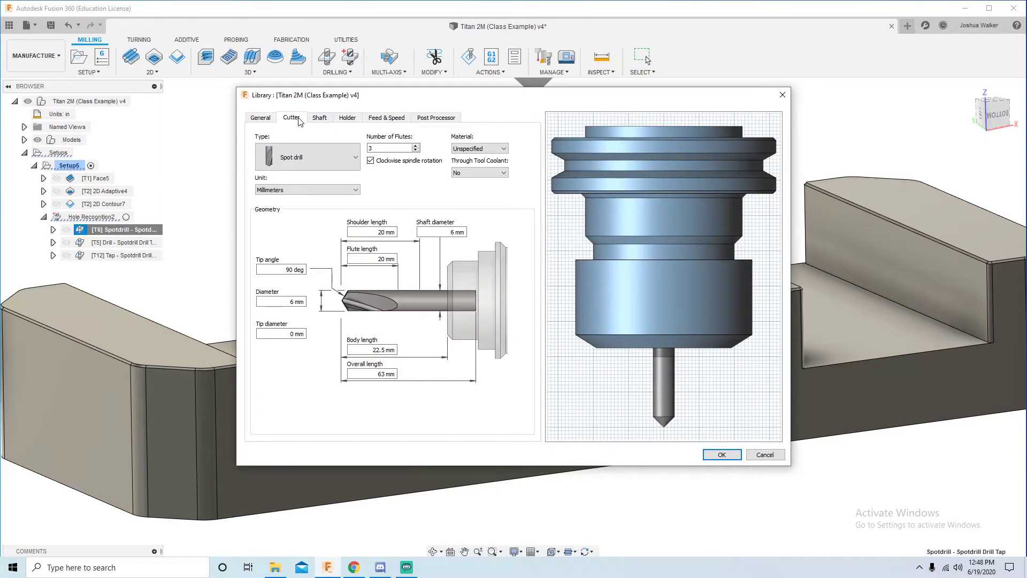
left_click(284, 191)
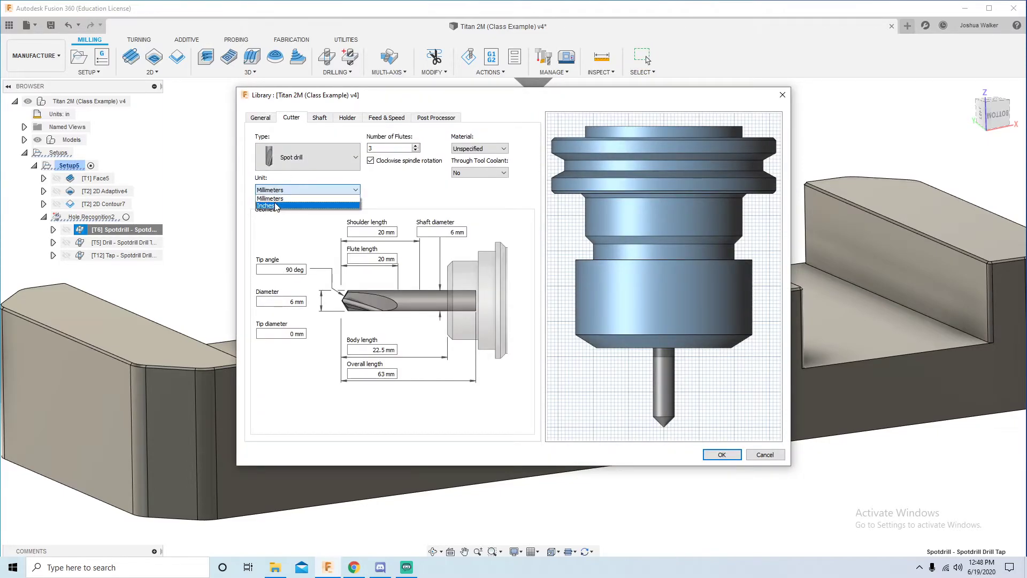
left_click(276, 205)
key("Tab")
key("Tab")
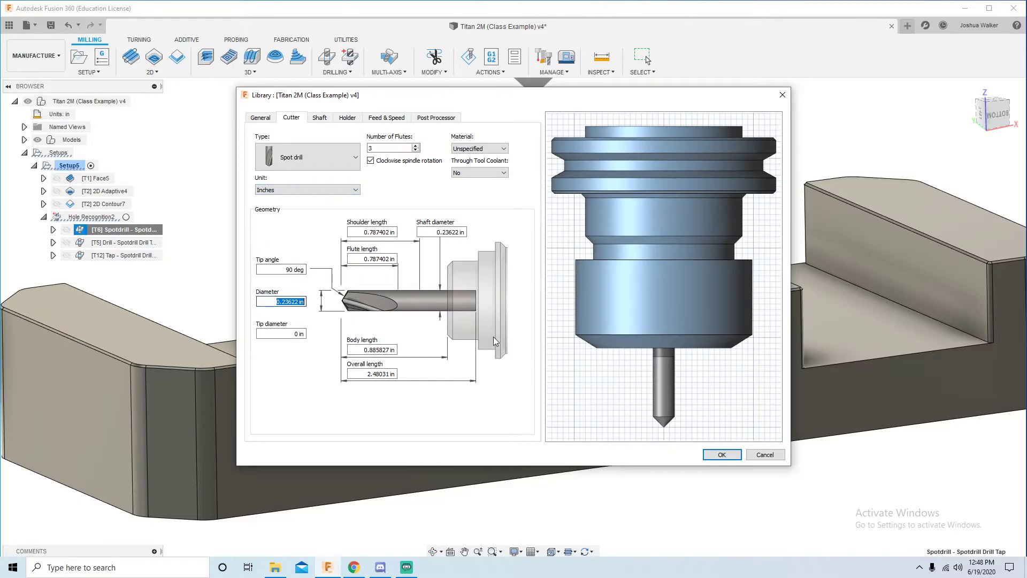
type(".5")
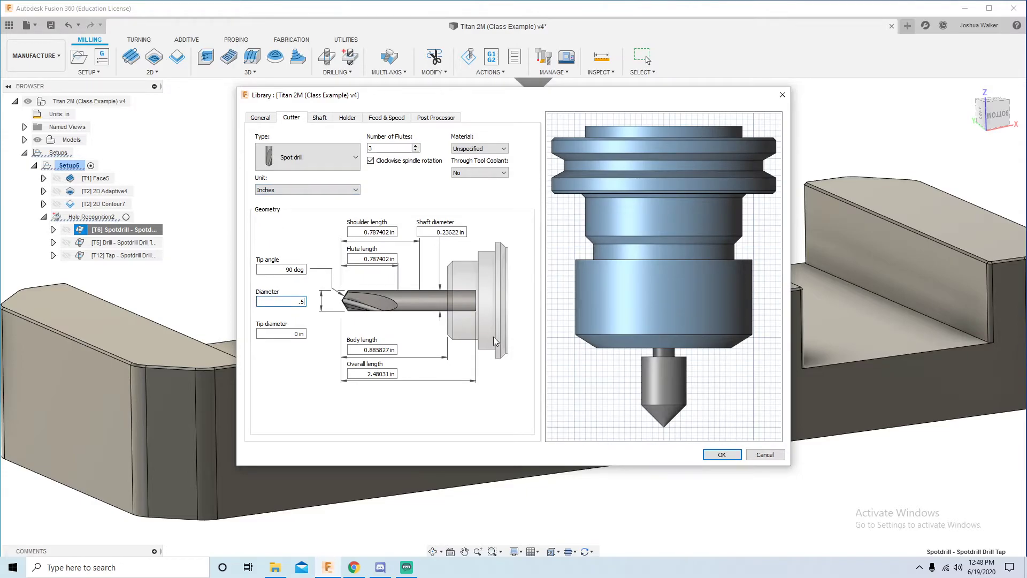
left_click(439, 232)
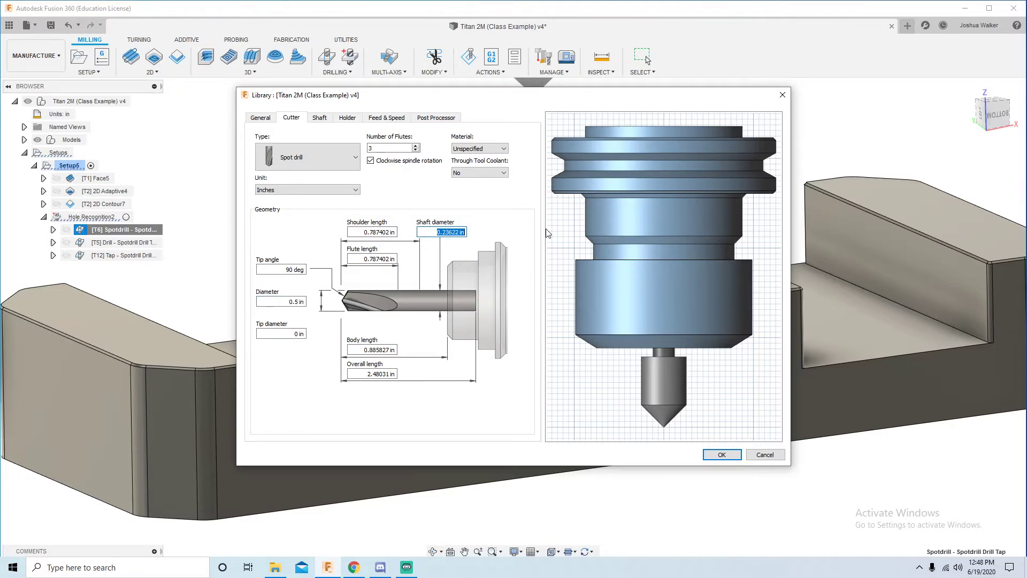
type("50")
key("BackSpace")
key("BackSpace")
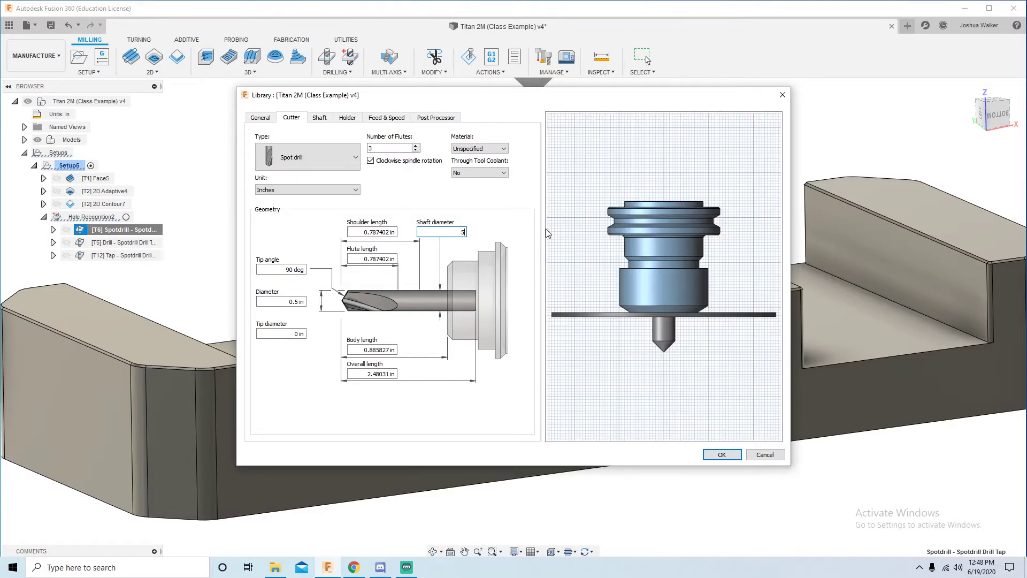
type(".5")
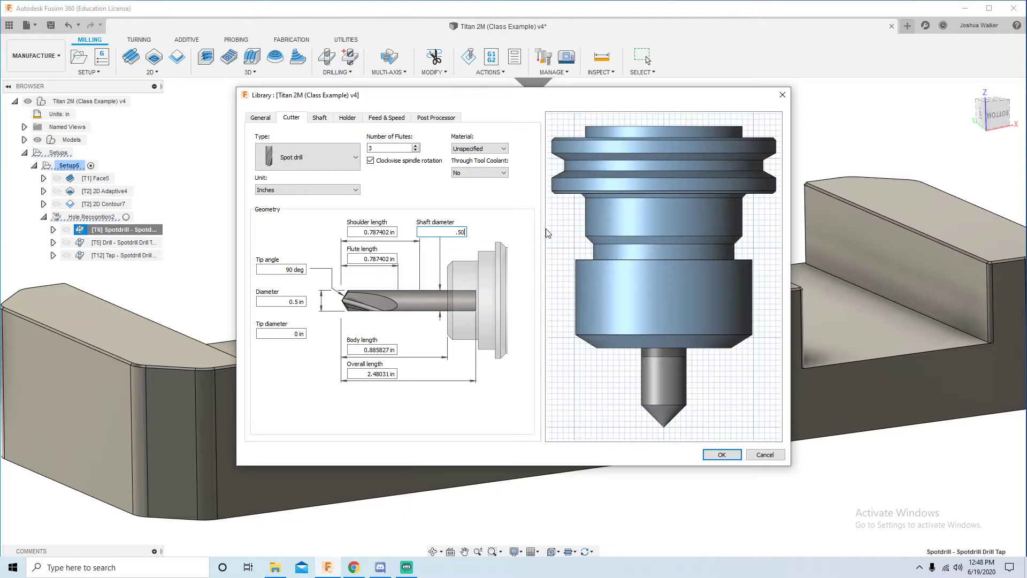
left_click(720, 455)
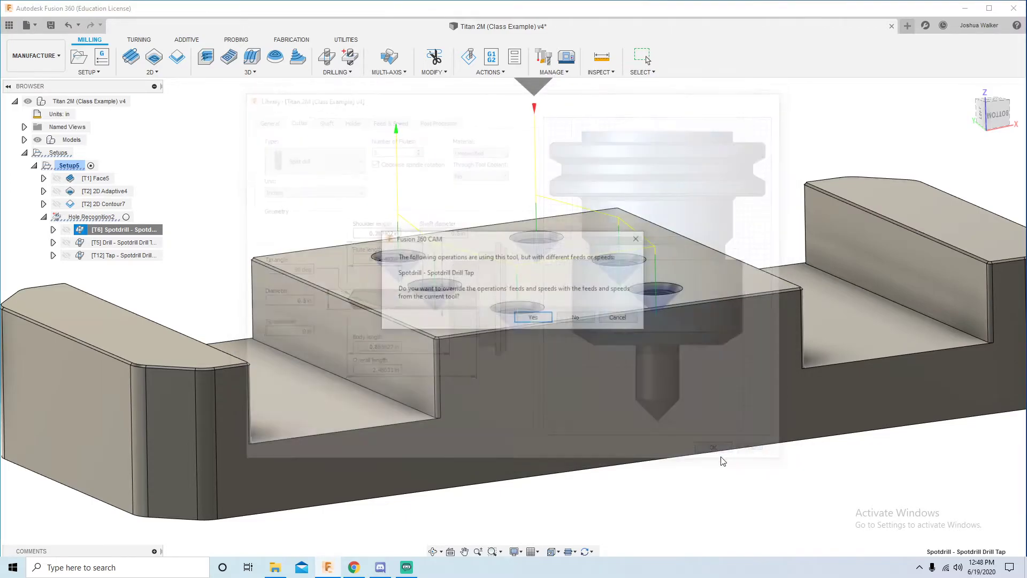
Apply the tool's feeds and speeds, then regenerate Setup5's outdated toolpaths.
left_click(545, 323)
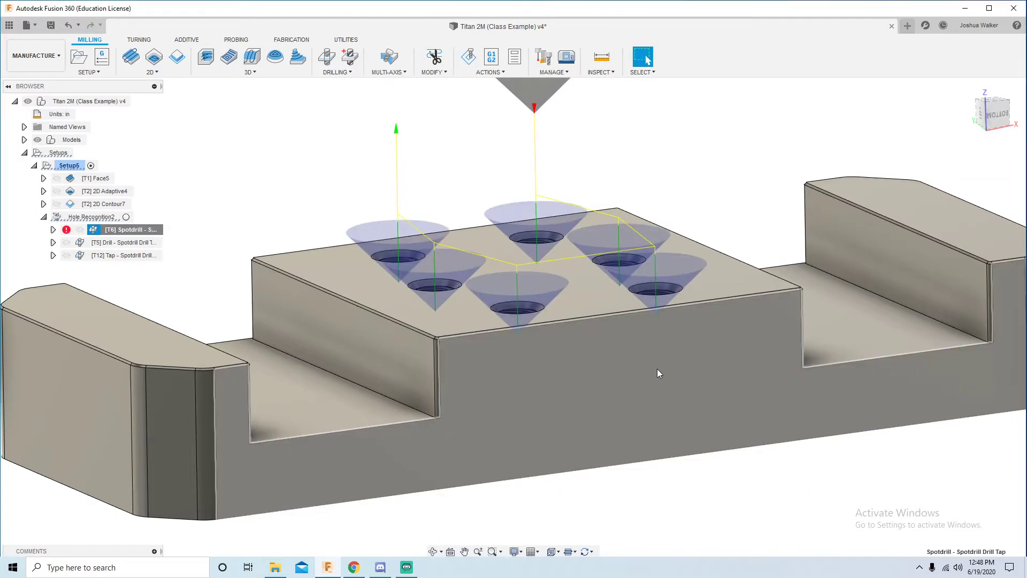
right_click(66, 167)
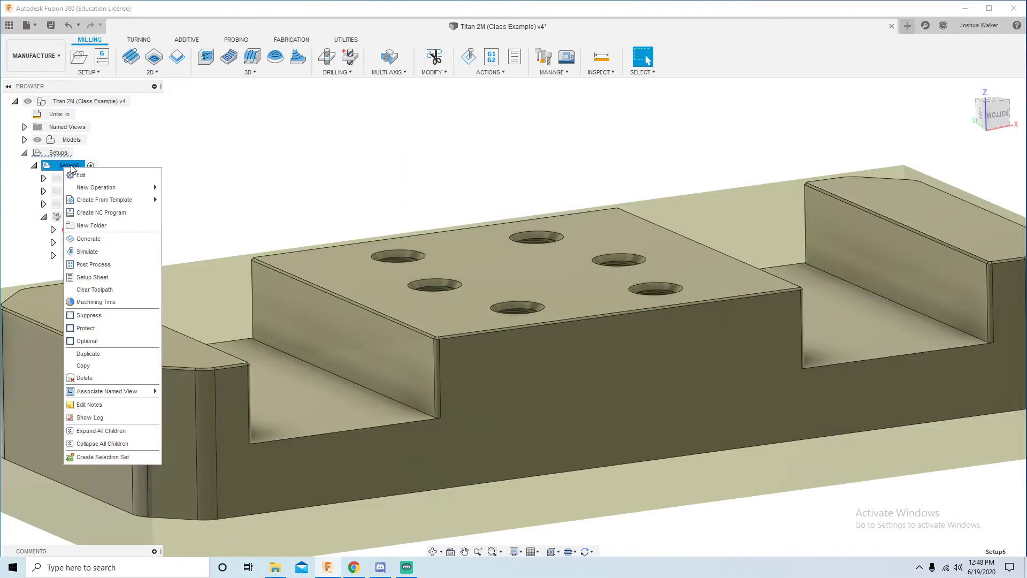
left_click(93, 240)
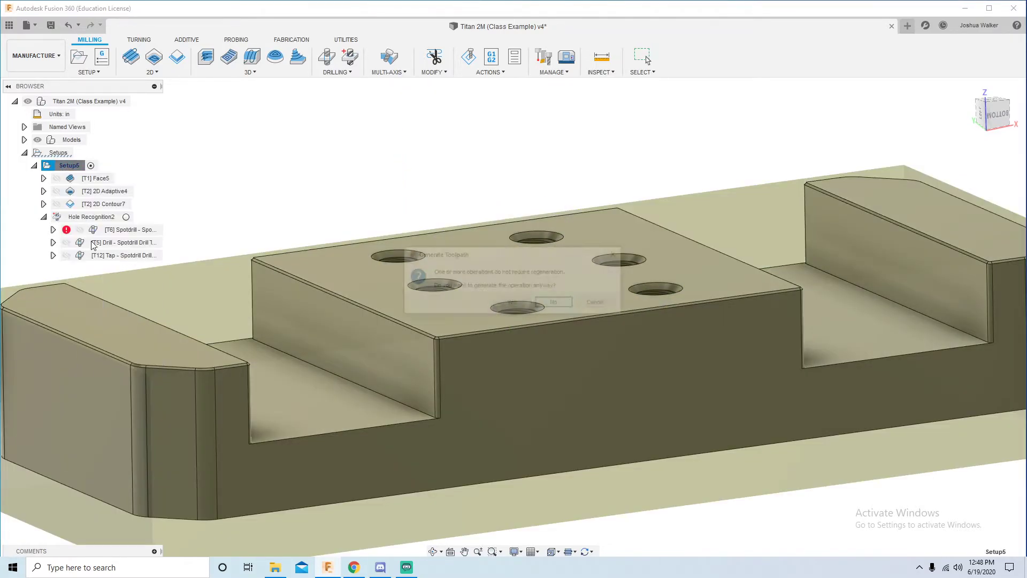
left_click(512, 303)
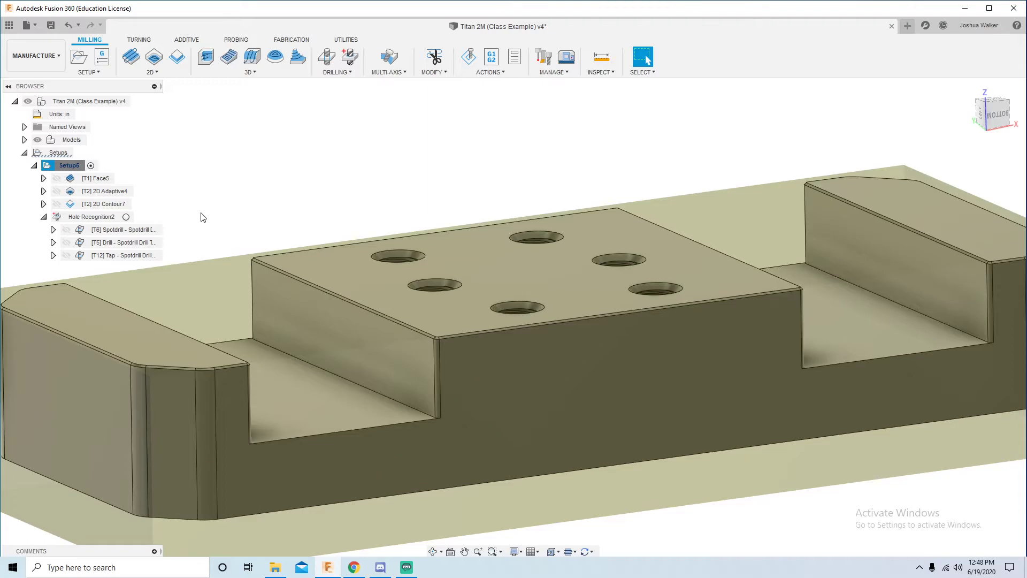
Select Hole Recognition2 and orbit around to inspect the six hole toolpaths on the pad.
scroll(331, 191, "down", 5)
left_click(91, 216)
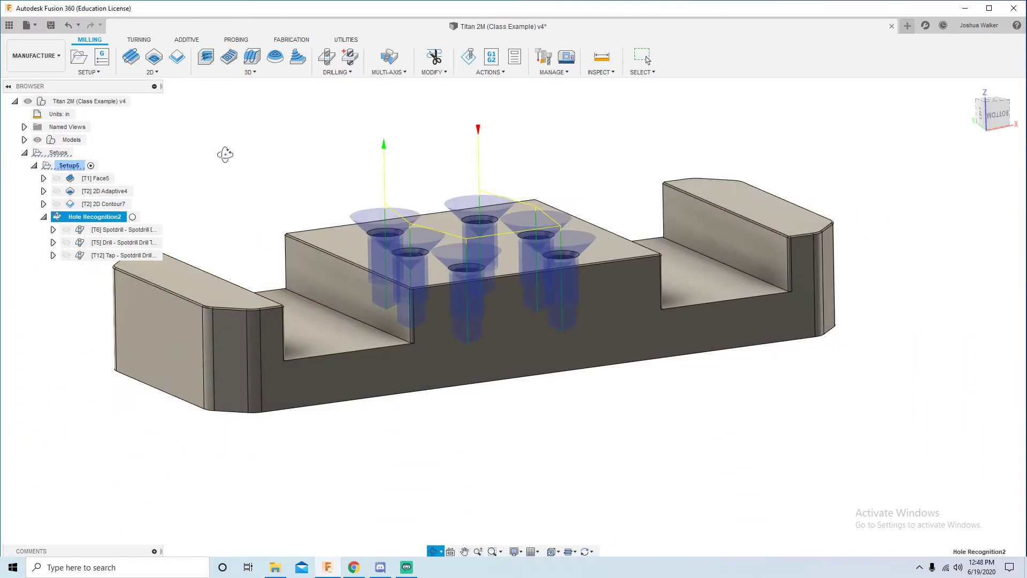
middle_click_drag(224, 155, 255, 193, "shift")
scroll(493, 256, "up", 3)
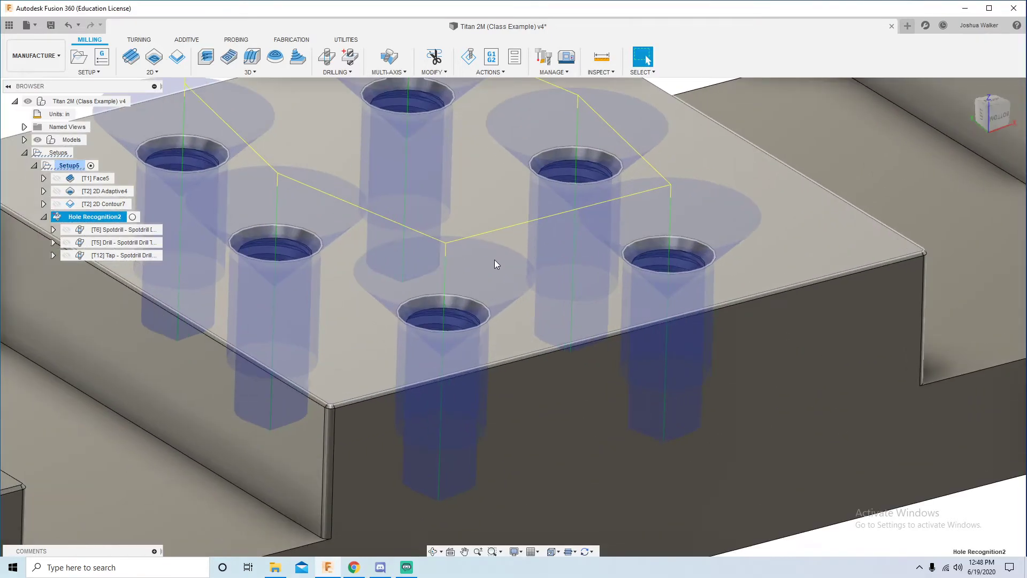
mouse_move(495, 259)
middle_mouse_down("shift")
mouse_move(408, 347)
mouse_move(398, 327)
mouse_move(489, 276)
middle_mouse_up("shift")
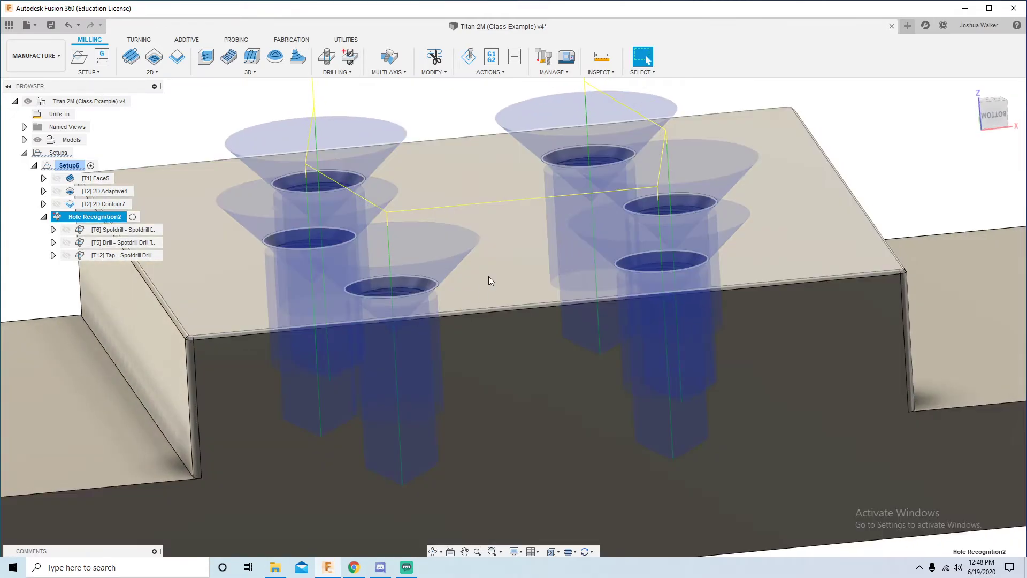
scroll(425, 335, "up", 5)
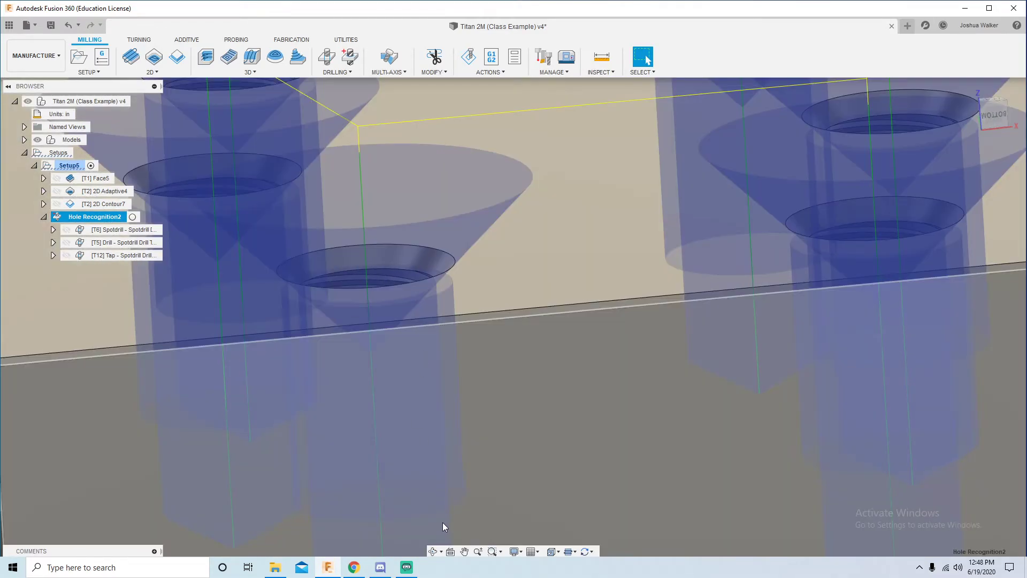
scroll(499, 431, "down", 10)
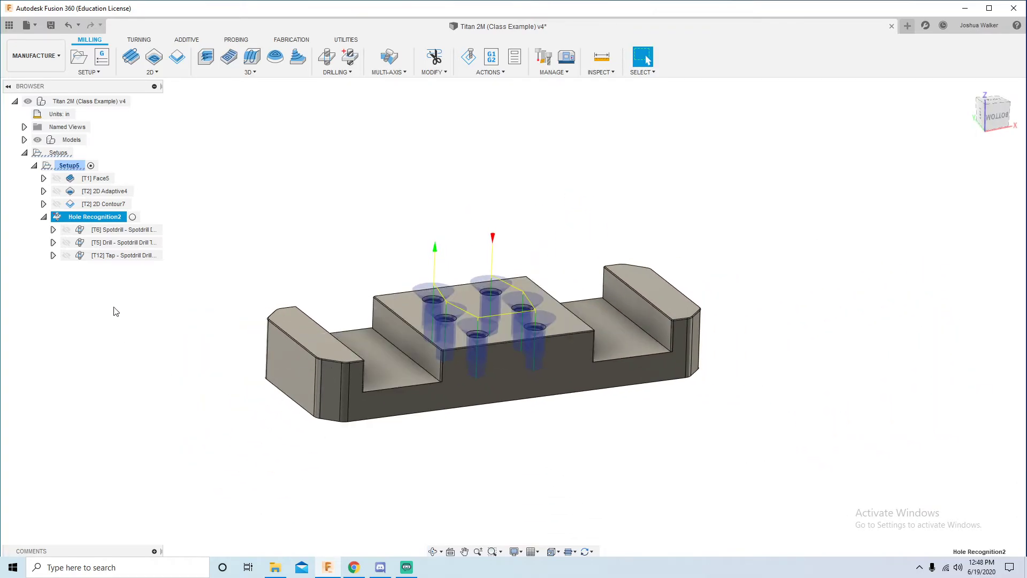
middle_click_drag(127, 312, 130, 313, "shift")
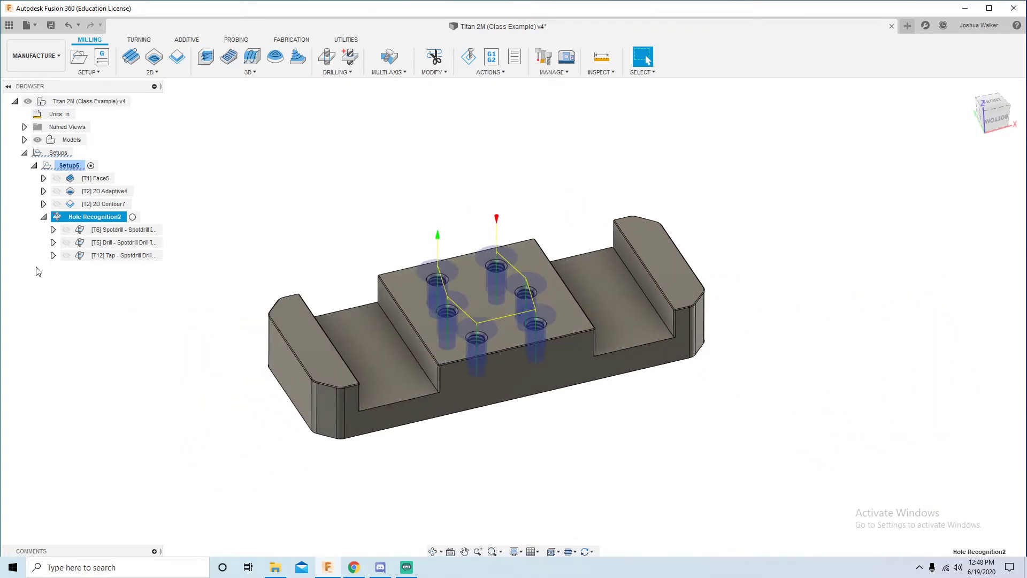
Start a 2D Contour with the #6 Ø1/2" 90° spot drill and review its pass settings.
left_click(177, 56)
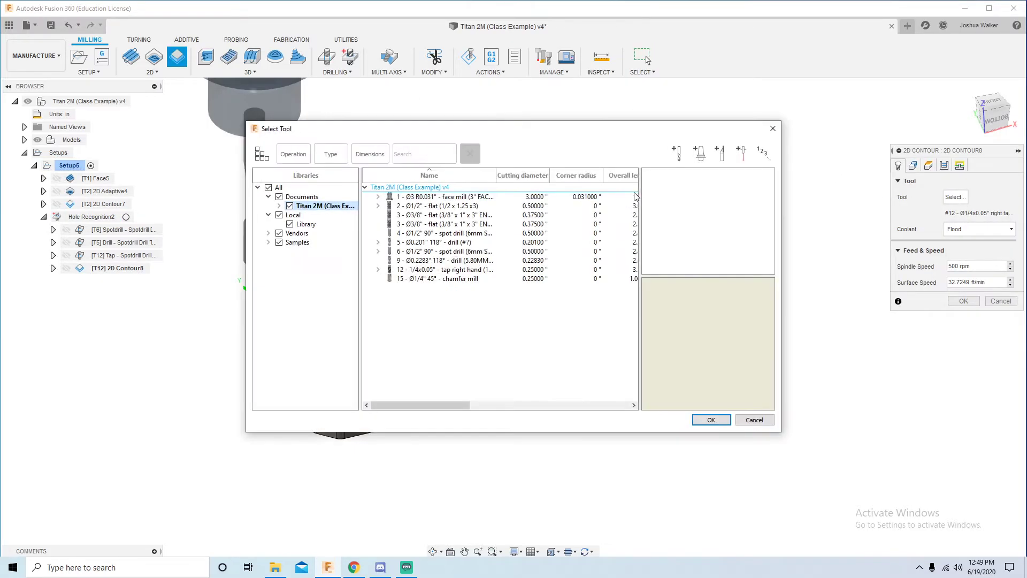
left_click(437, 252)
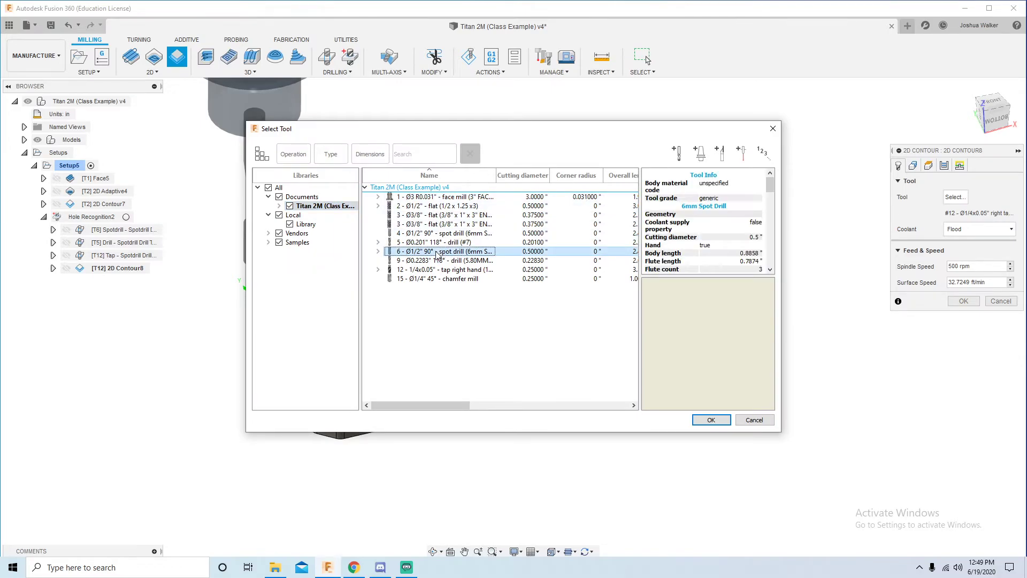
left_click(711, 420)
left_click(944, 165)
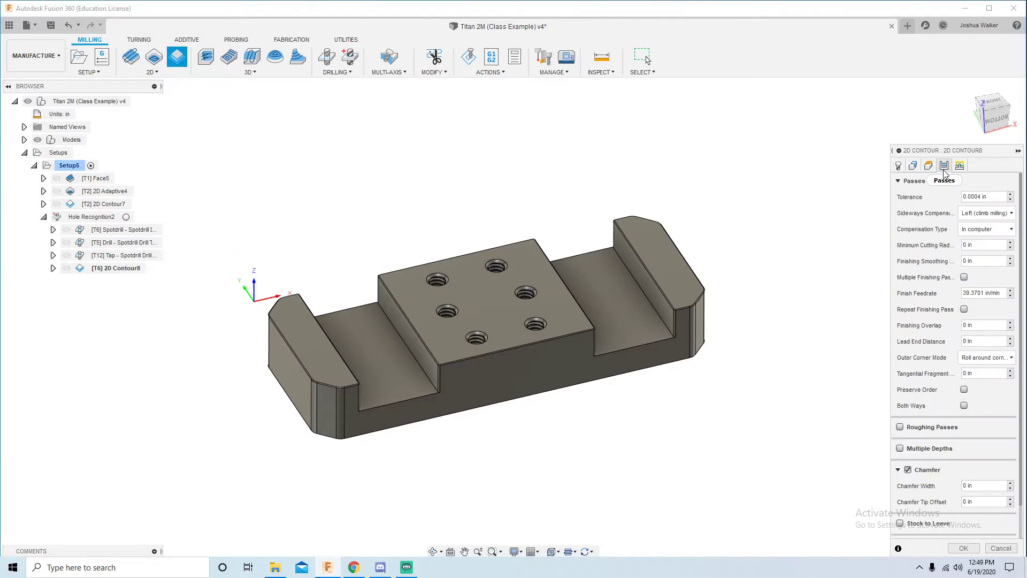
scroll(285, 386, "up", 5)
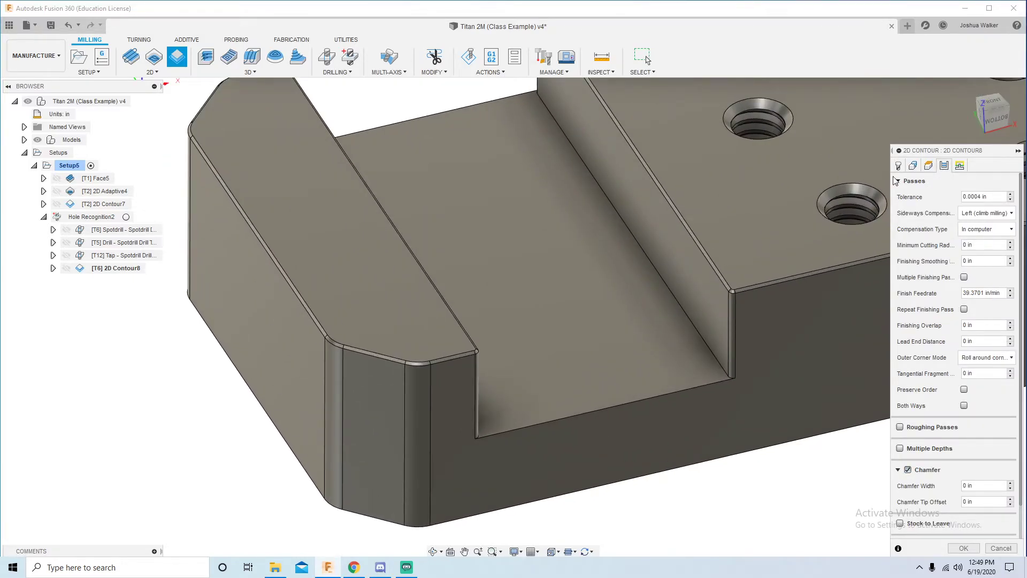
Pick the raised pad's top edge and both rail top edges as three contour chains.
left_click(912, 165)
left_click(274, 267)
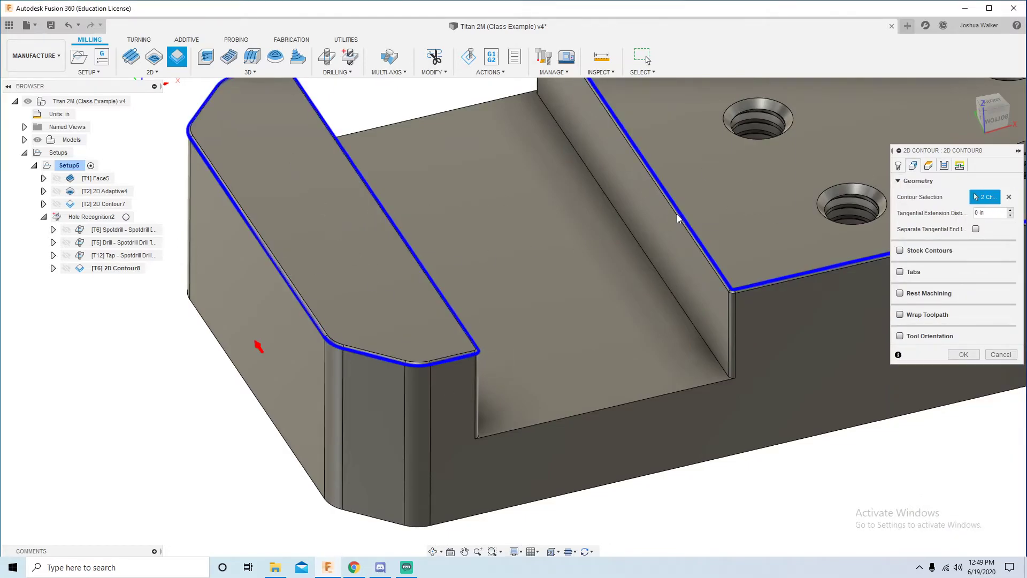
left_click(711, 262)
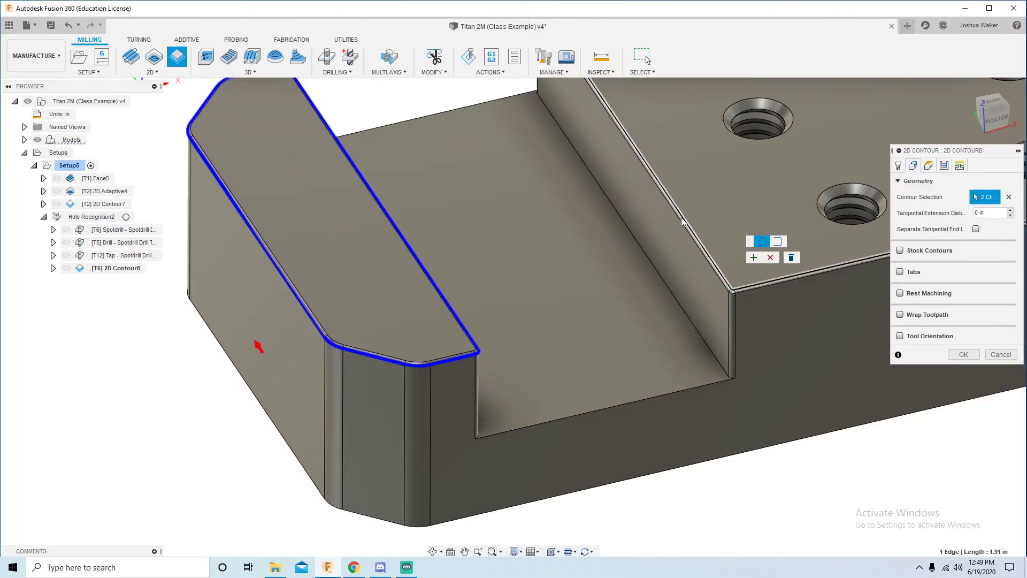
left_click(698, 244)
scroll(427, 261, "down", 3)
scroll(426, 261, "down", 2)
scroll(858, 210, "up", 6)
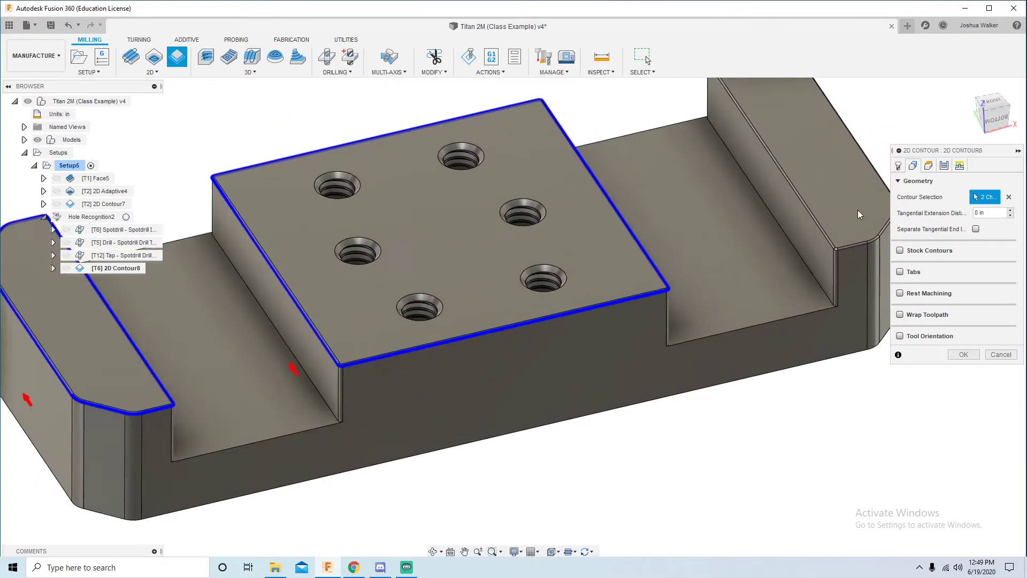
left_click(828, 268)
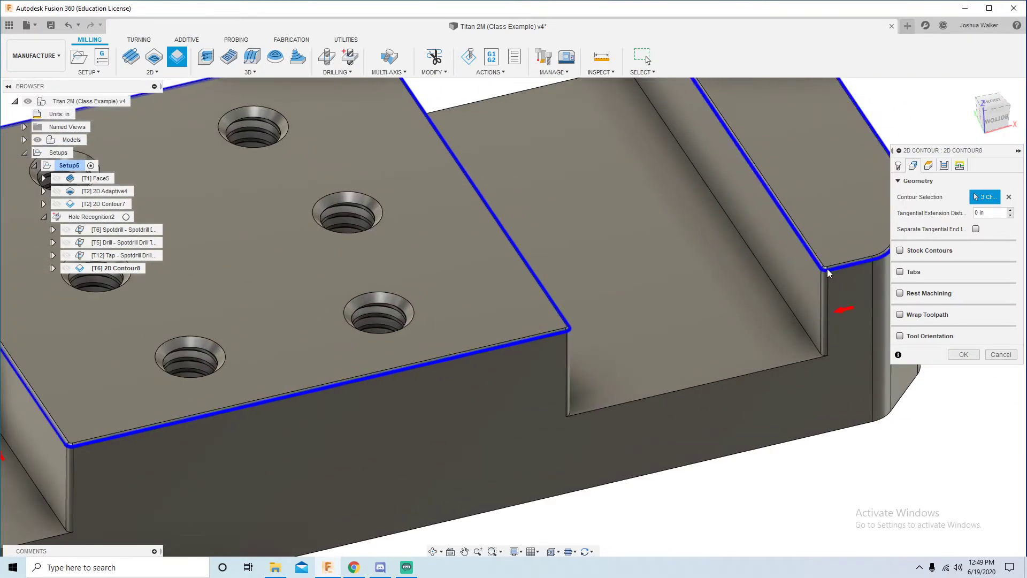
Set the chamfer tip offset to .125 in and accept 2D Contour8.
left_click(944, 165)
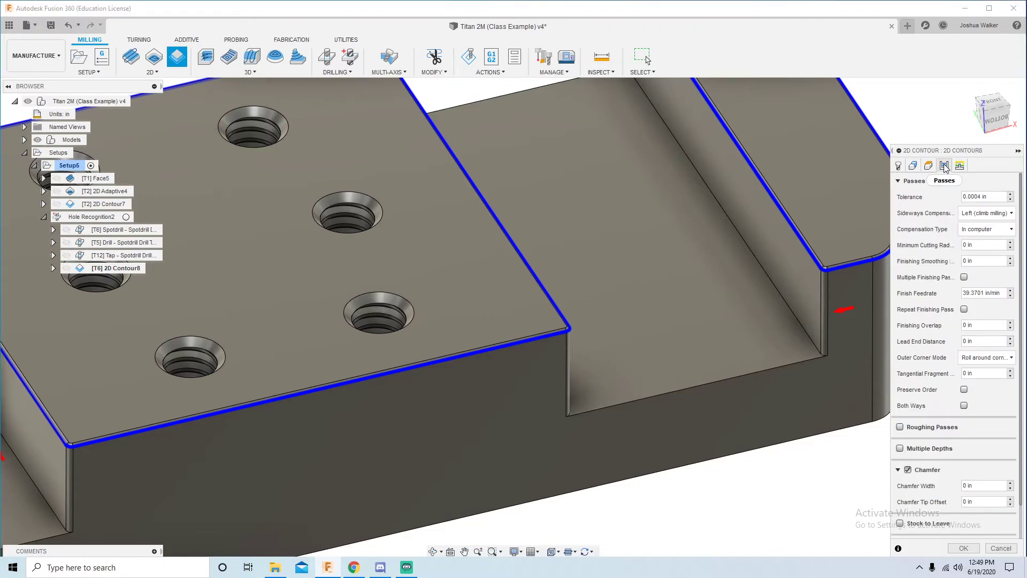
left_click(978, 506)
scroll(598, 325, "down", 8)
middle_click_drag(581, 345, 616, 402, "shift")
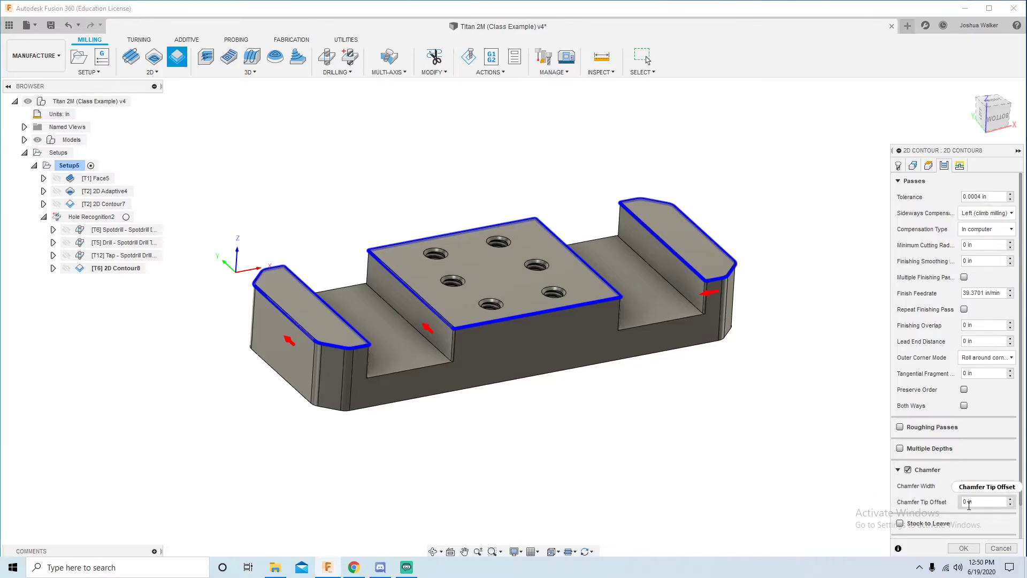
left_click(953, 502)
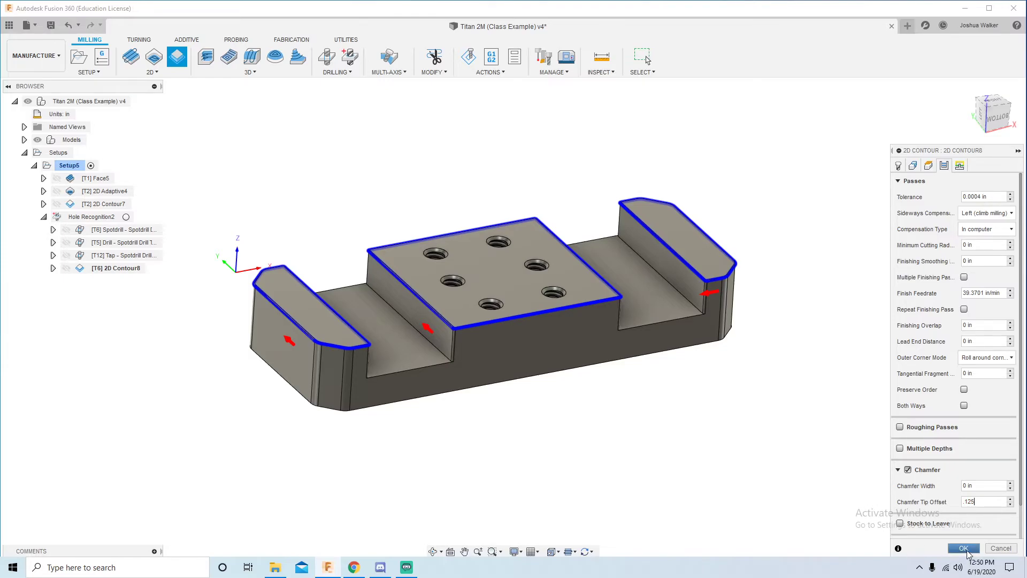
left_click(966, 549)
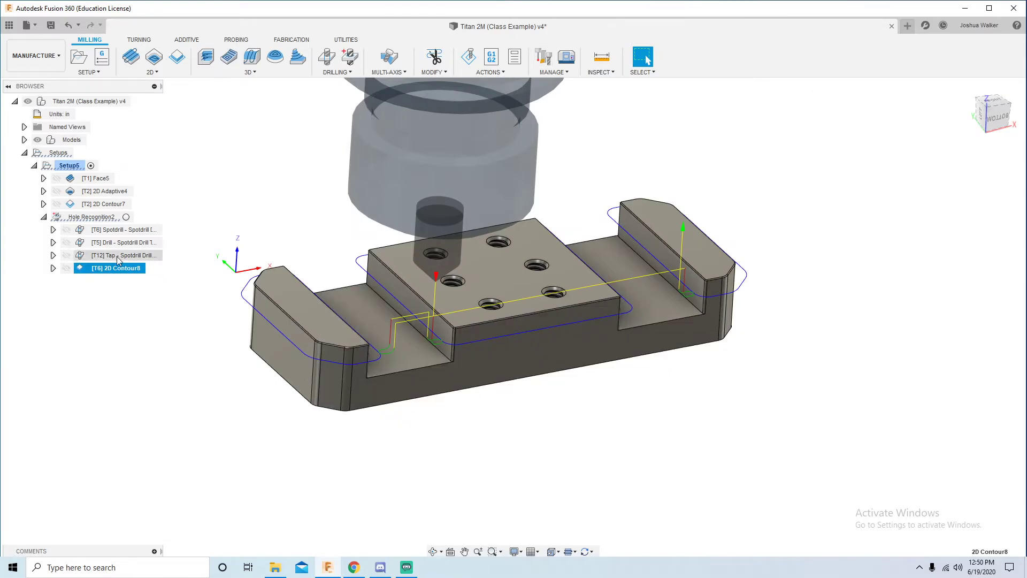
Simulate Setup5's toolpaths and speed up the playback.
left_click(75, 164)
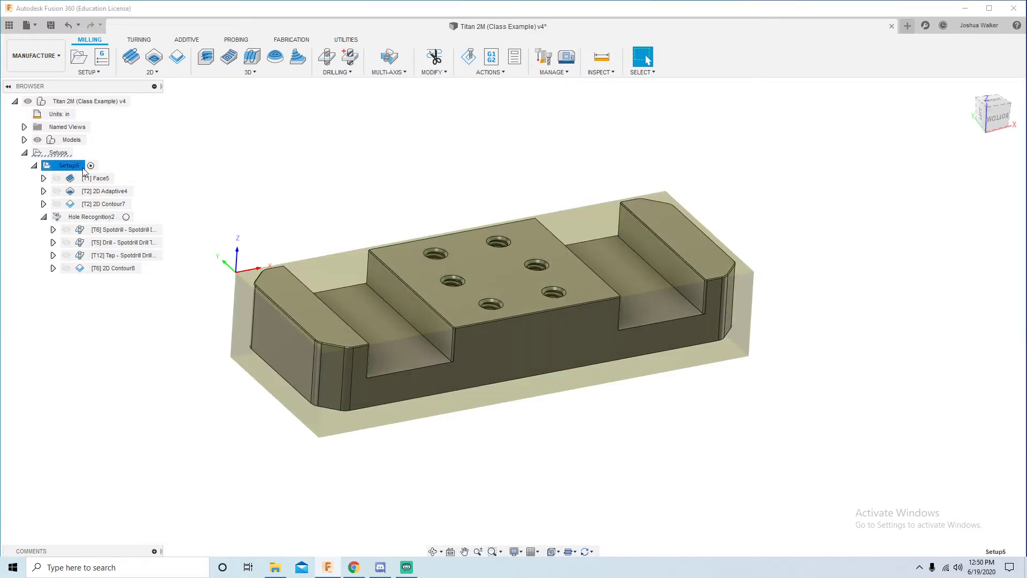
right_click(74, 167)
left_click(113, 260)
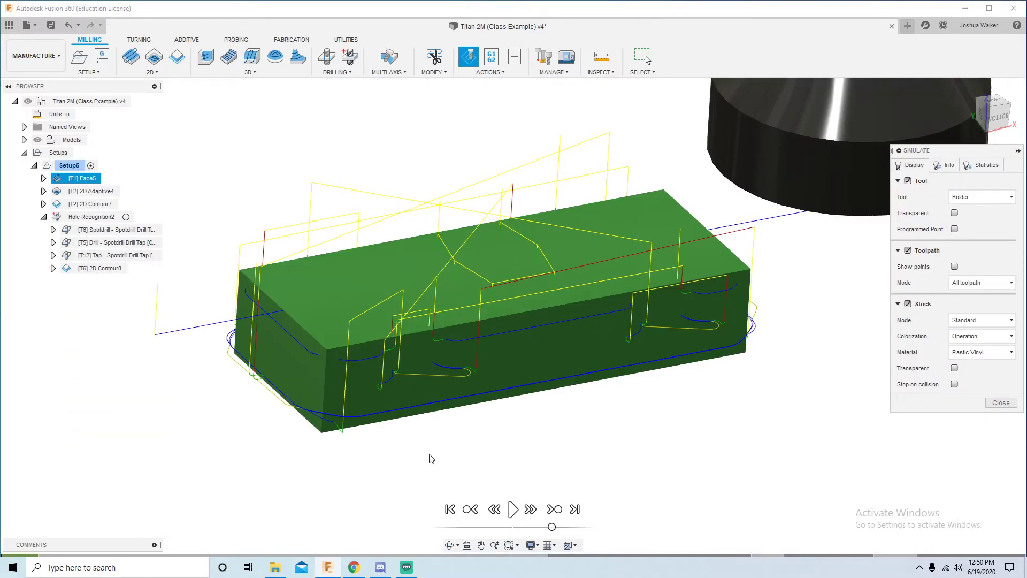
left_click(509, 516)
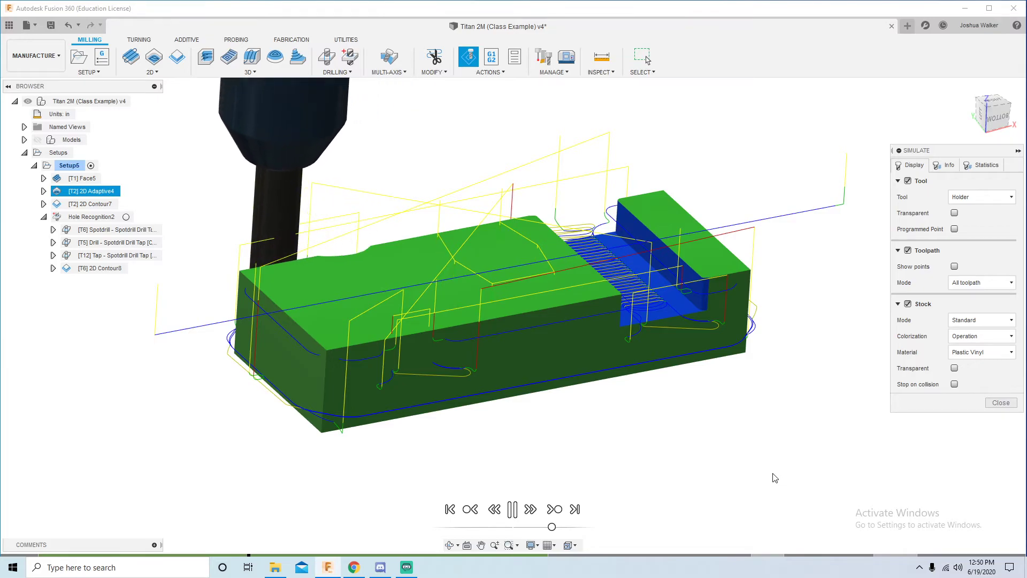
left_click_drag(551, 528, 559, 529)
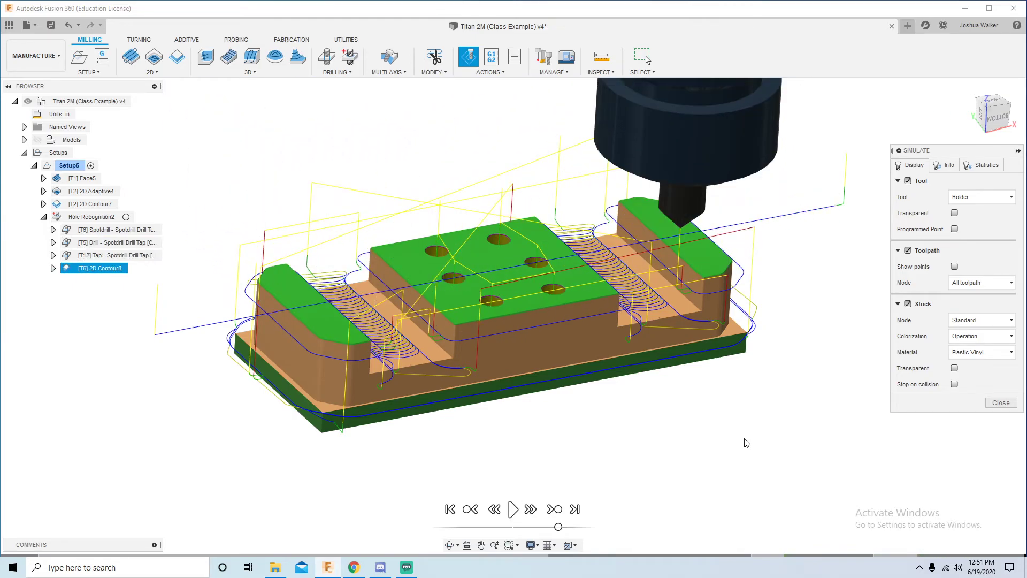
Zoom into the holes and orbit to inspect the cut channels, holes and chamfered edges.
scroll(561, 290, "up", 12)
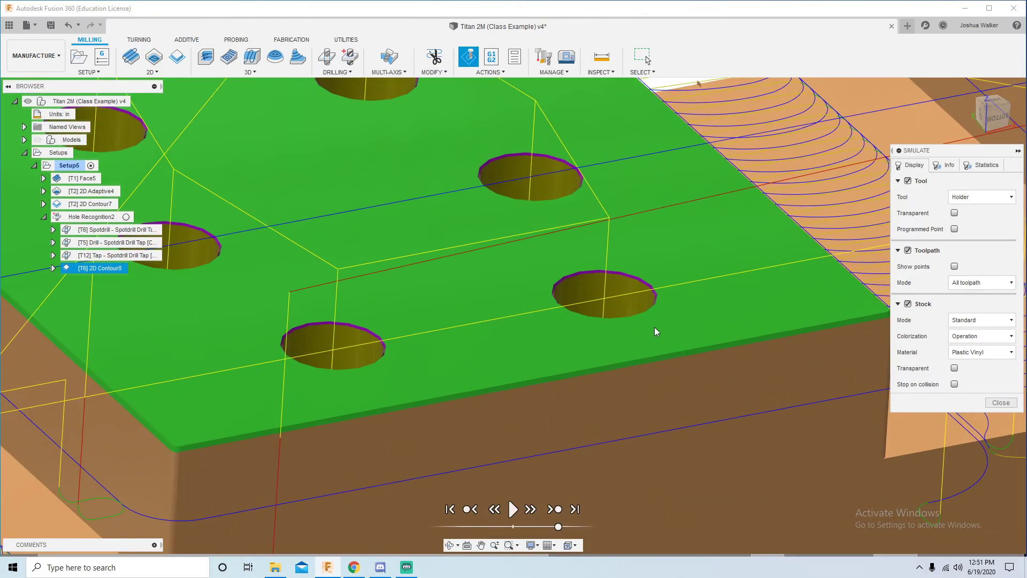
scroll(534, 262, "down", 12)
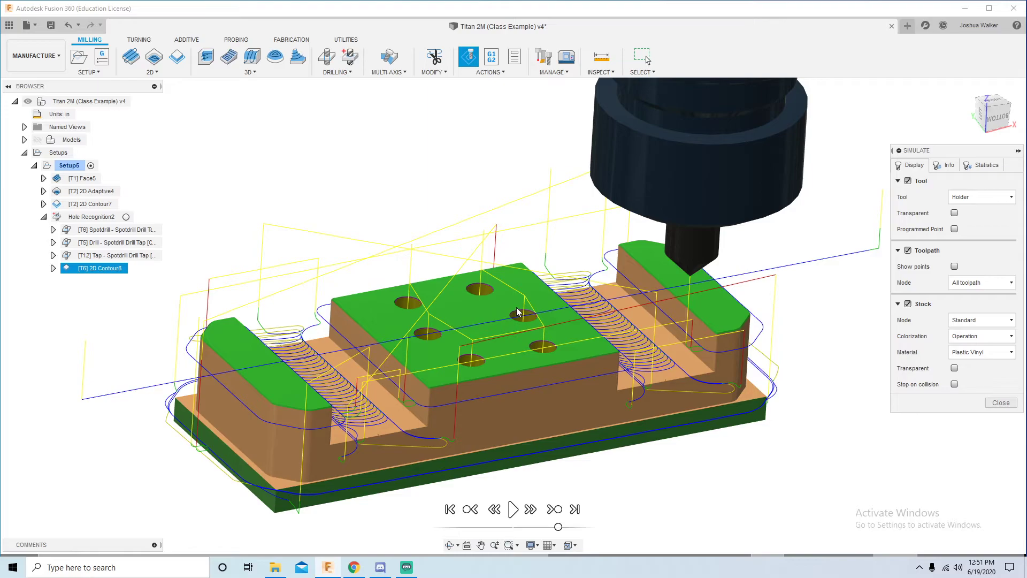
scroll(534, 327, "up", 12)
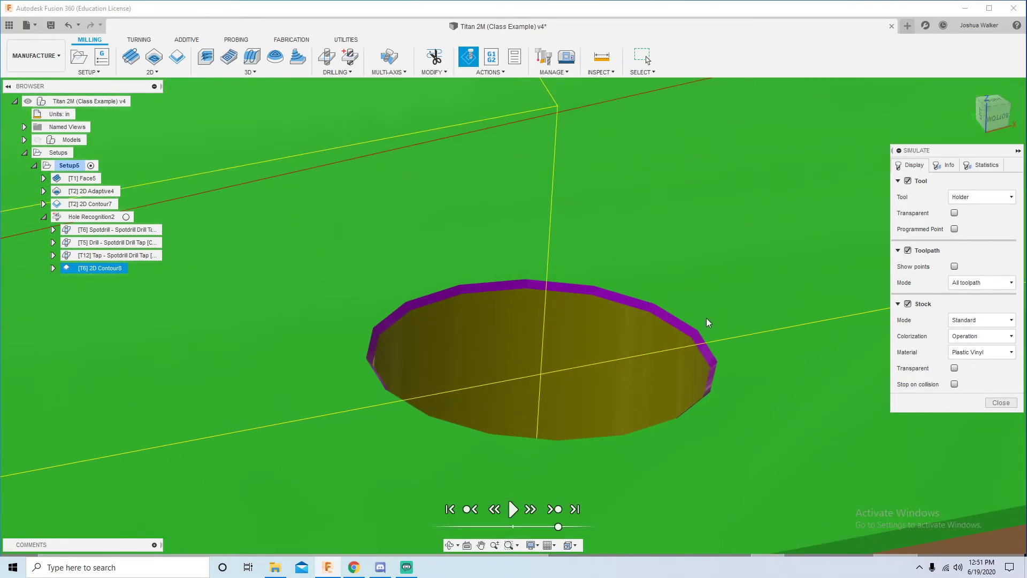
scroll(630, 316, "down", 12)
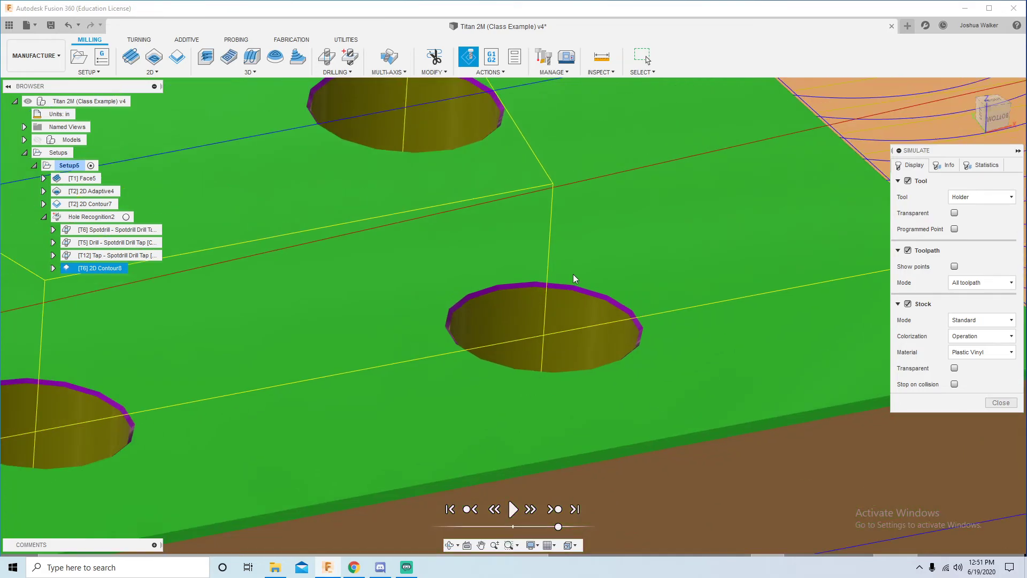
scroll(615, 278, "down", 3)
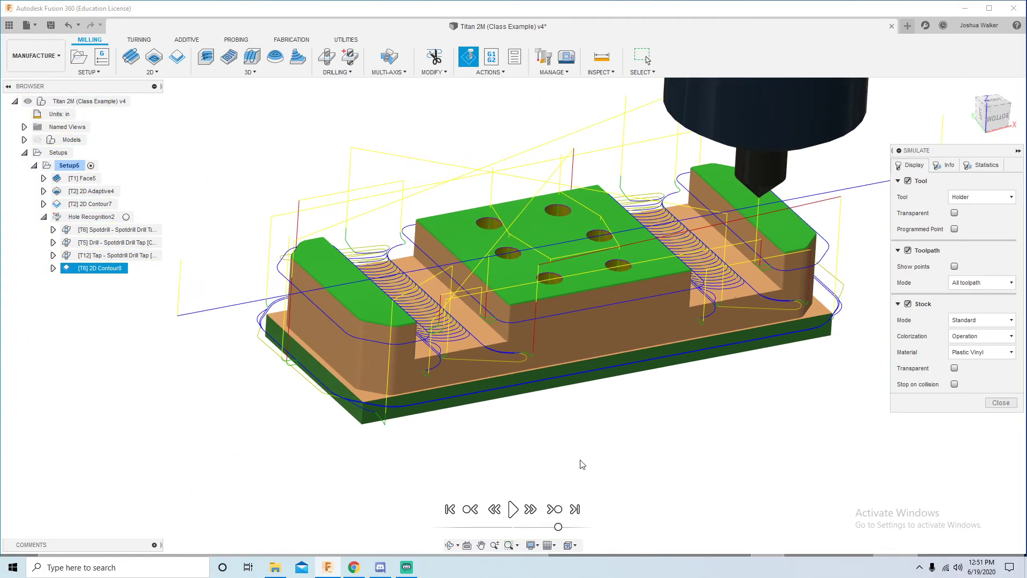
scroll(582, 465, "down", 3)
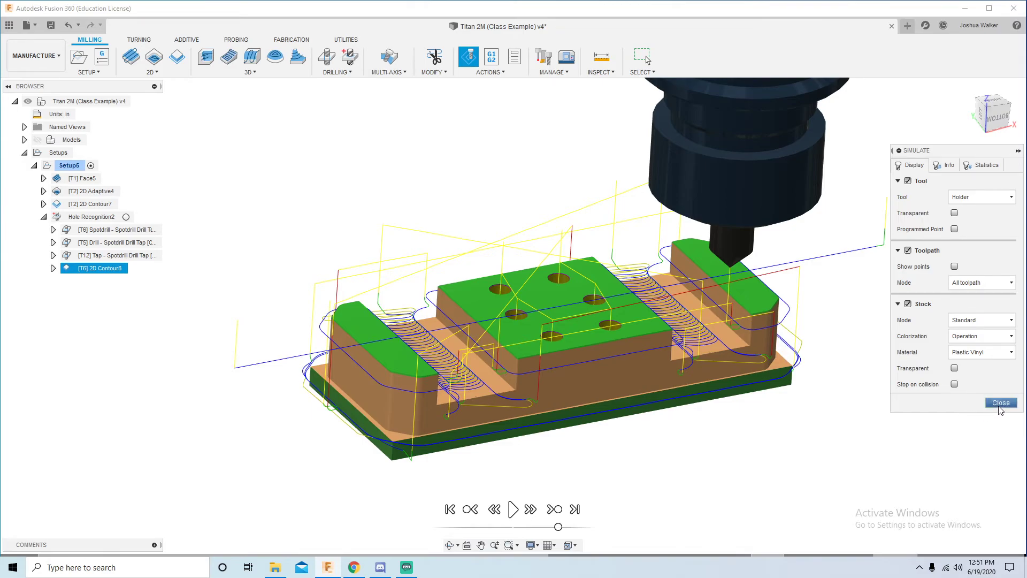
middle_click_drag(631, 266, 373, 496, "shift")
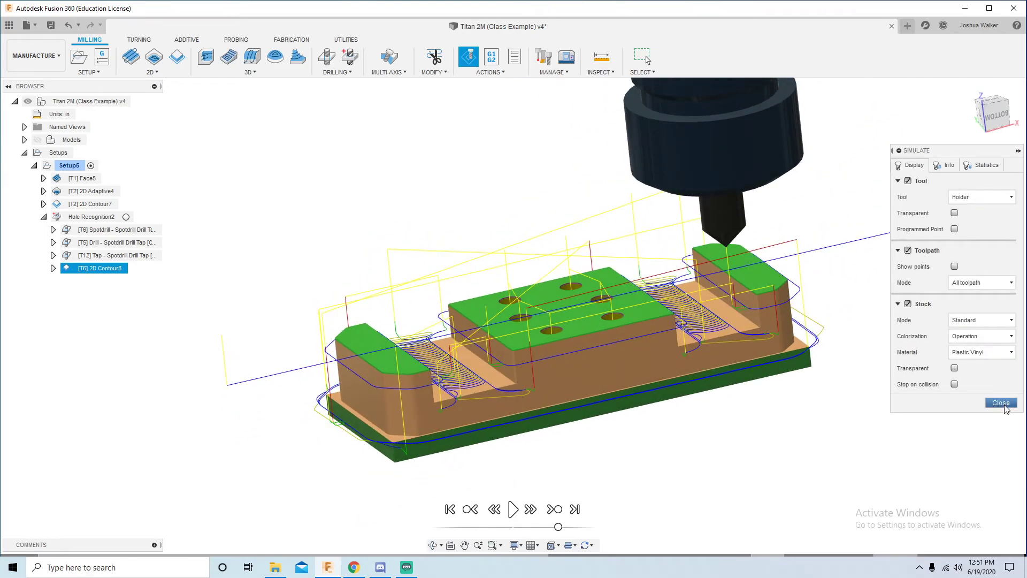
Close the simulation and create Setup6 with Z flipped and origin at the stock box's top corner.
left_click(1001, 402)
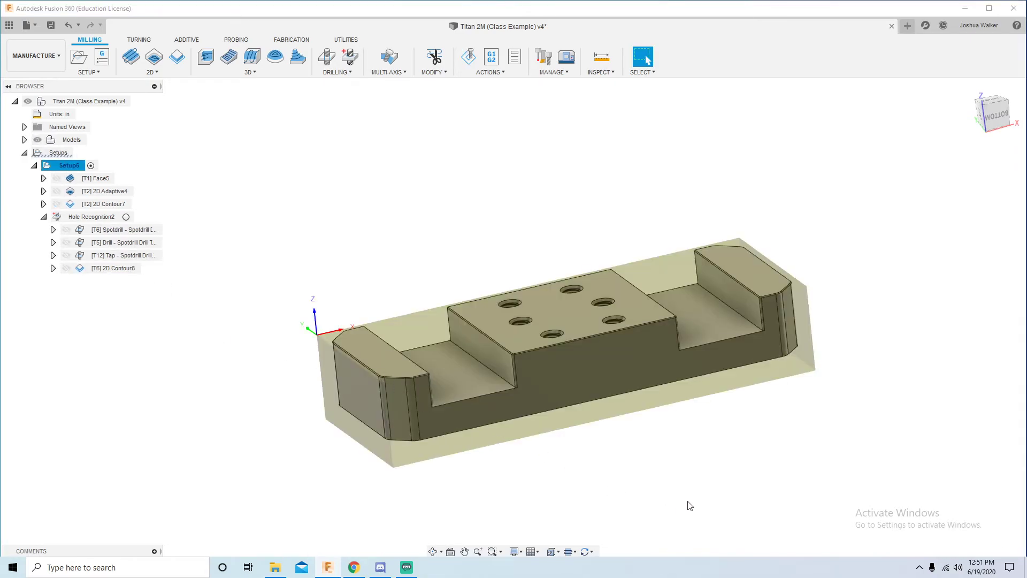
middle_click_drag(672, 450, 389, 287, "shift")
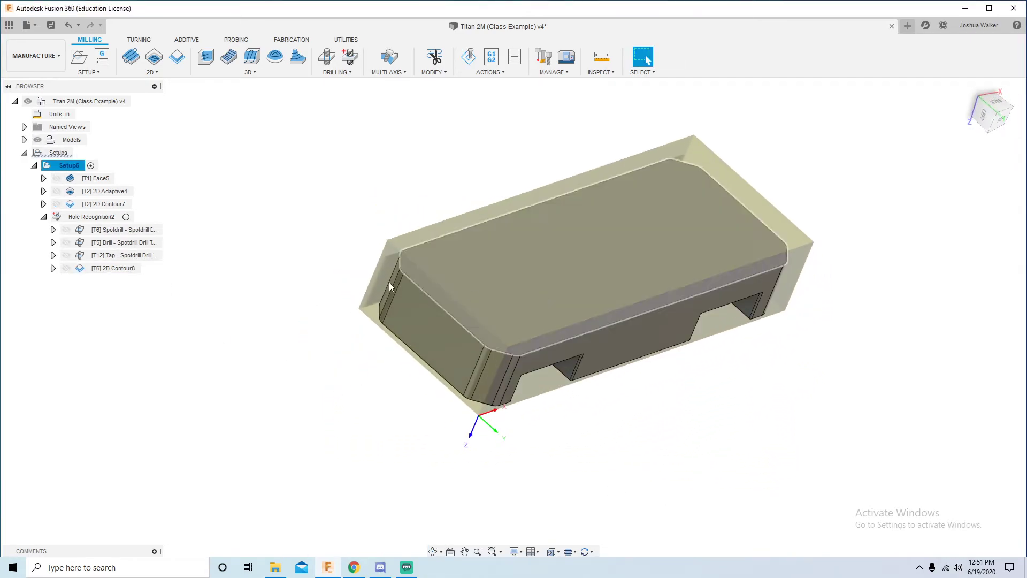
left_click(79, 66)
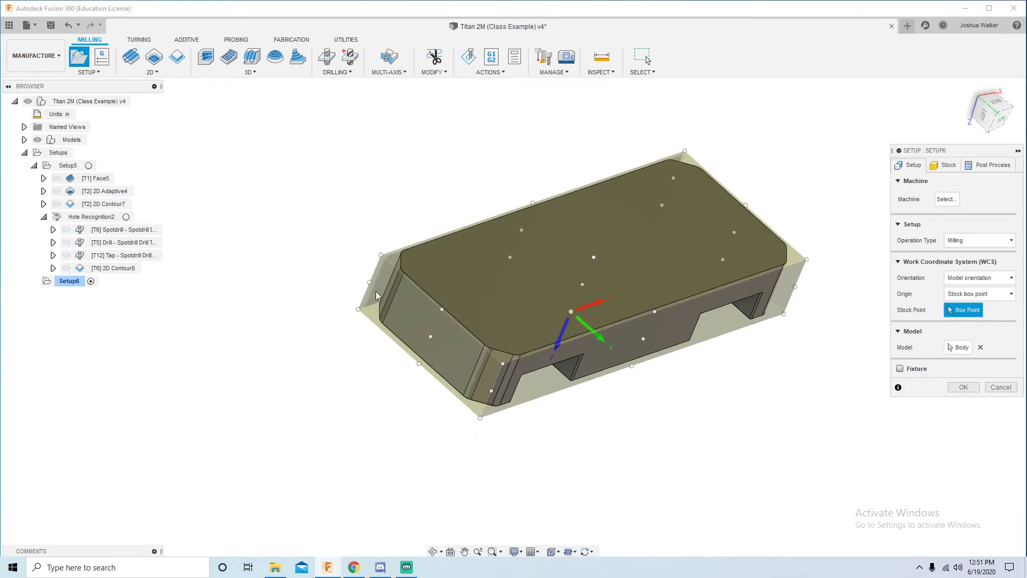
left_click(558, 343)
middle_click_drag(624, 352, 749, 337, "shift")
left_click(963, 374)
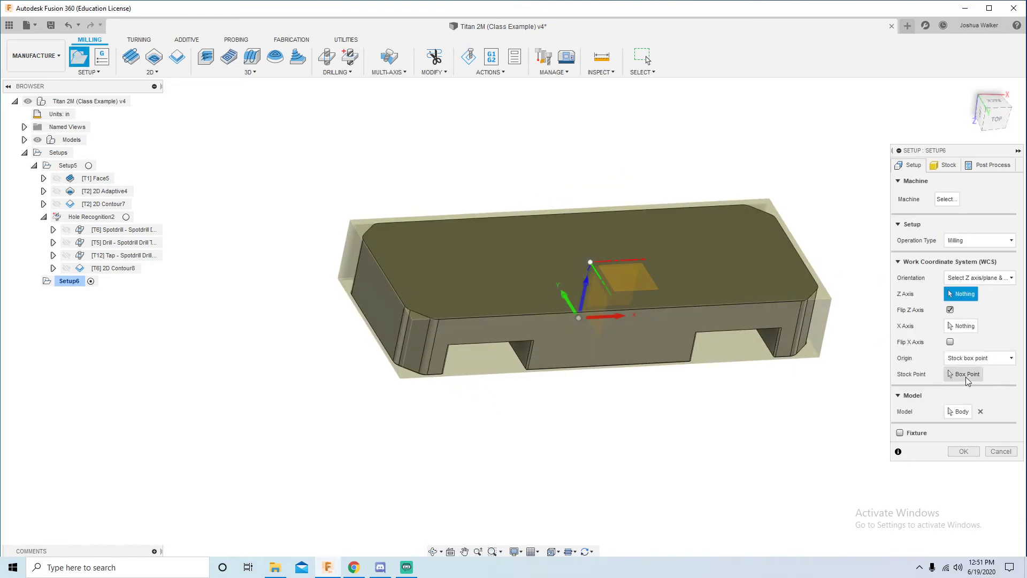
left_click(350, 219)
middle_click_drag(316, 289, 324, 297, "shift")
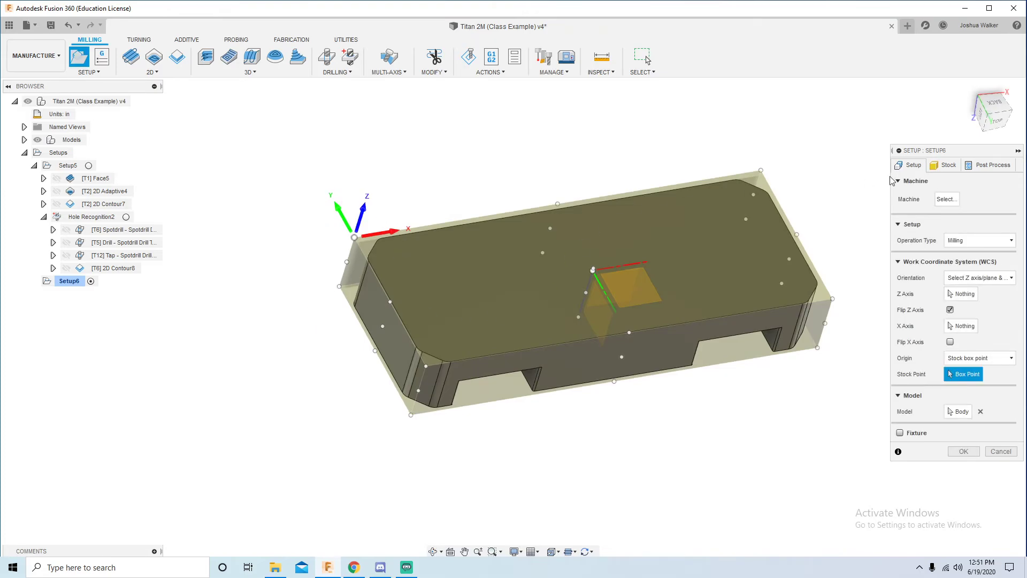
Make Setup6's stock a fixed-size box with 1.950 in depth (Y).
left_click(940, 167)
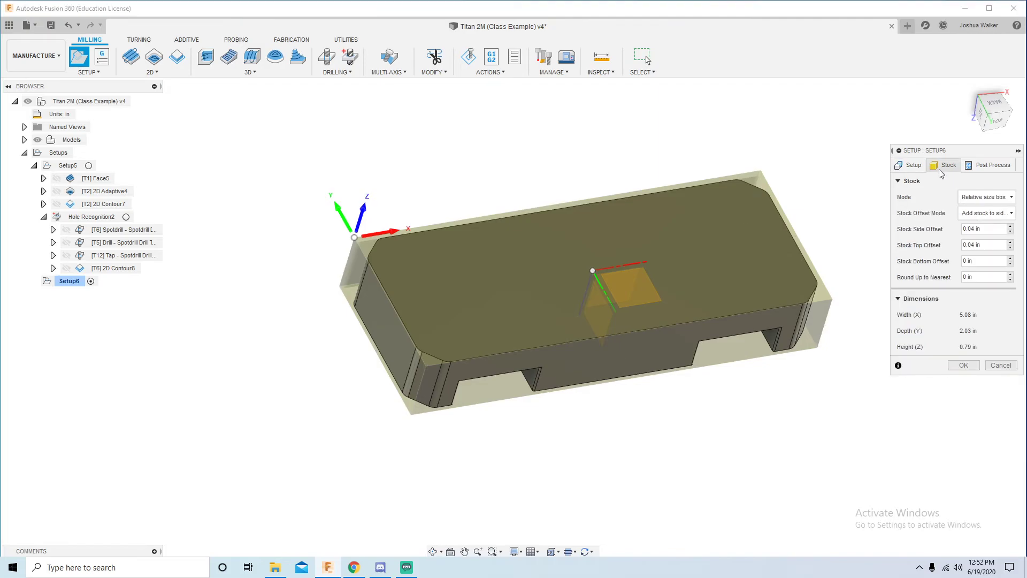
left_click(984, 197)
left_click(975, 211)
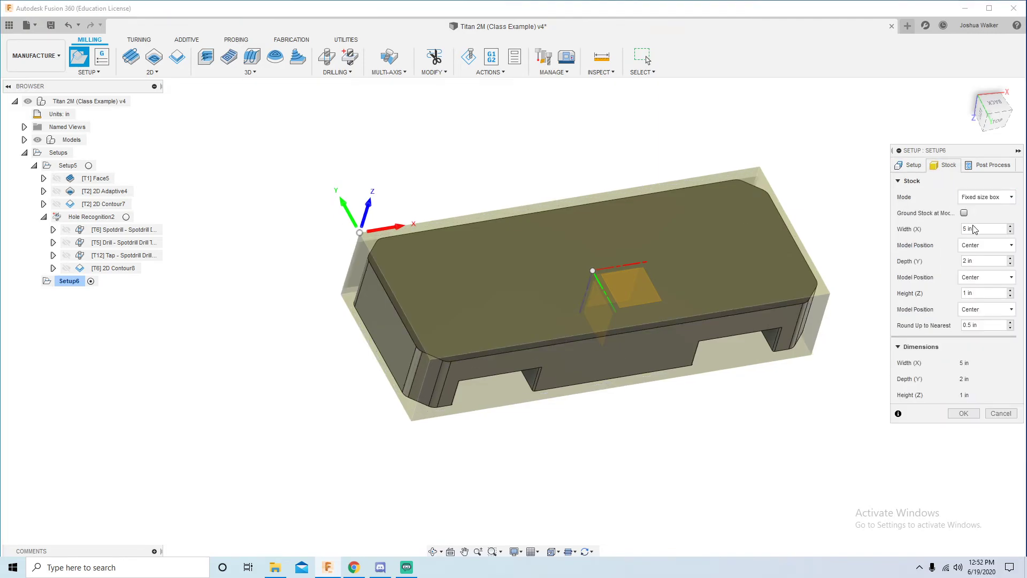
triple_click(989, 262)
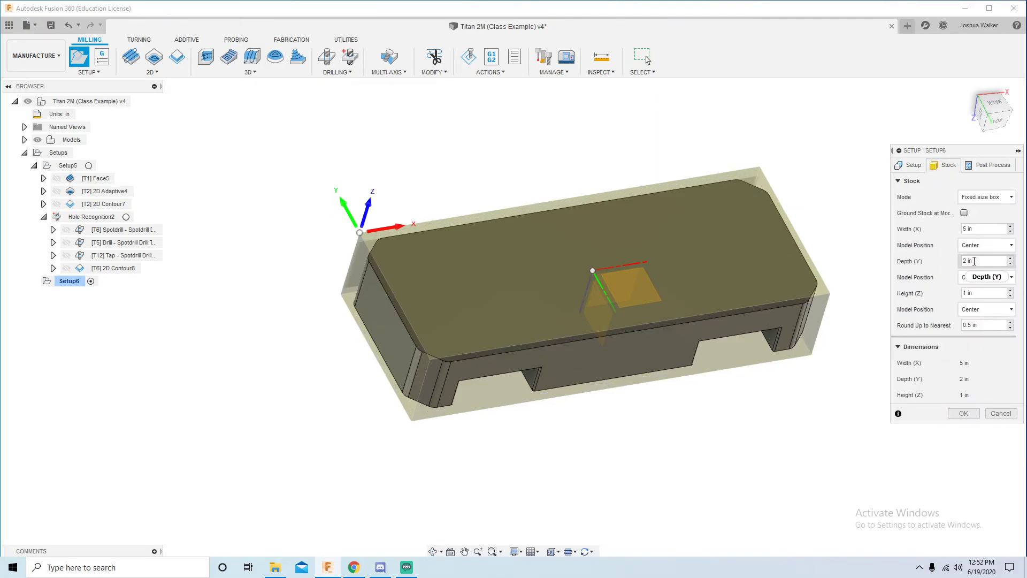
type("1.950")
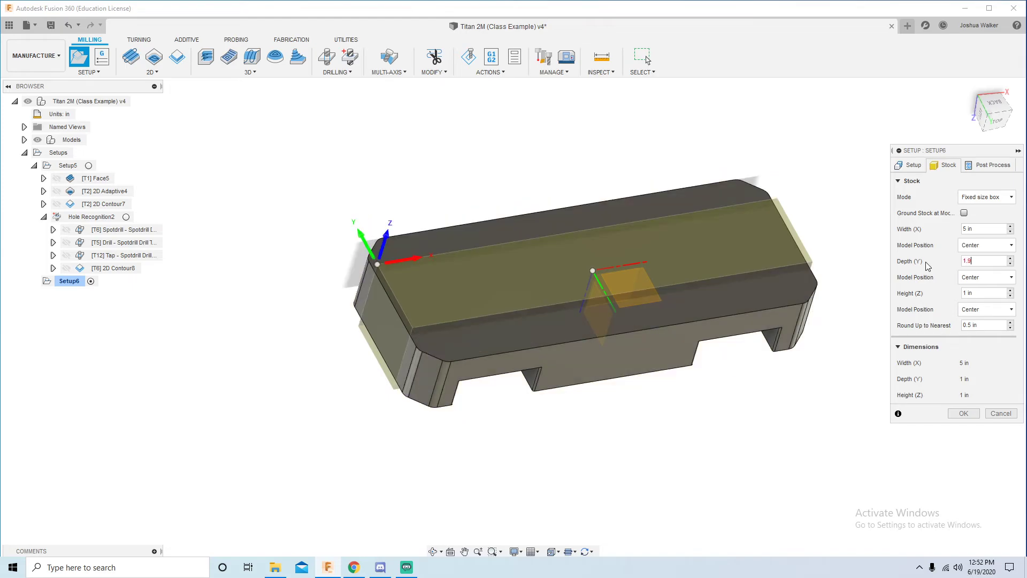
left_click(988, 294)
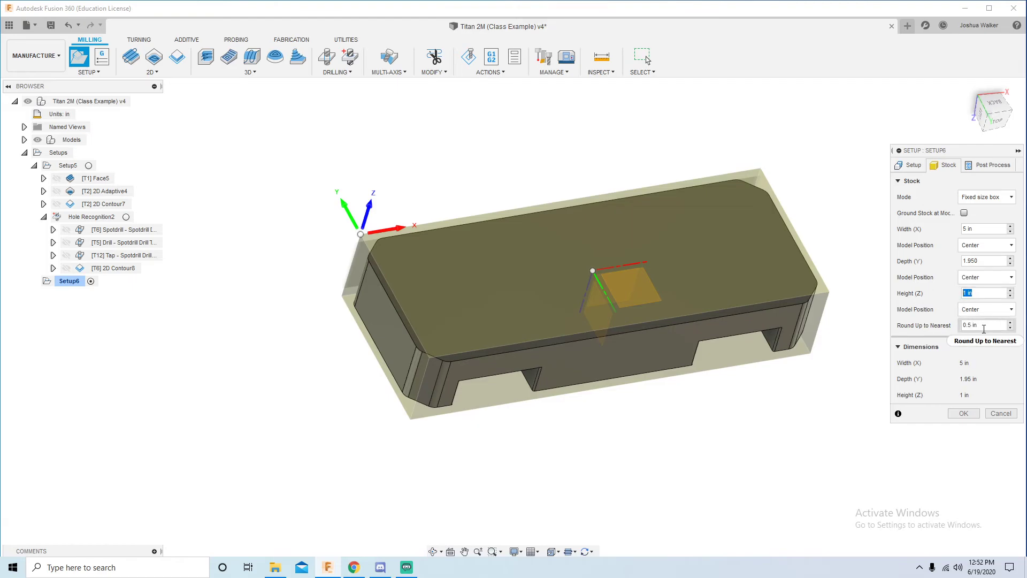
Offset the stock .240 in from the top (+Z) and confirm Setup6.
left_click(986, 310)
left_click(982, 324)
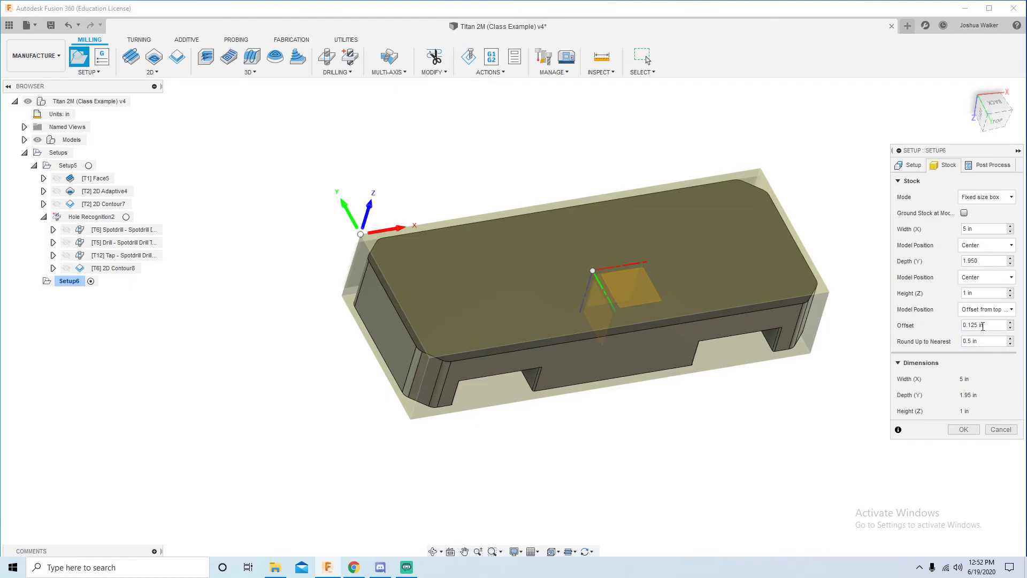
left_click(989, 325)
key("BackSpace")
type(".240")
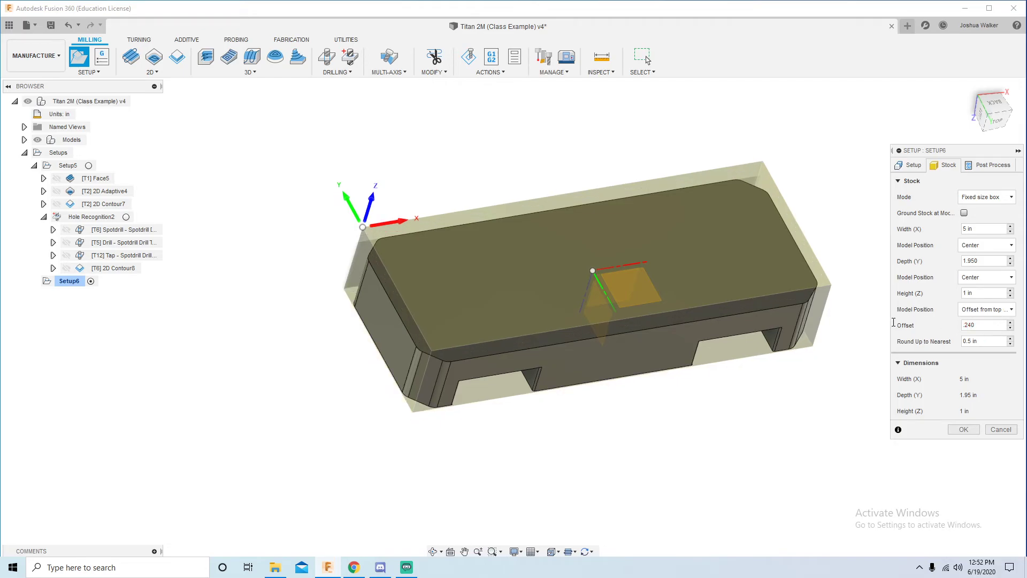
middle_click_drag(733, 380, 751, 319, "shift")
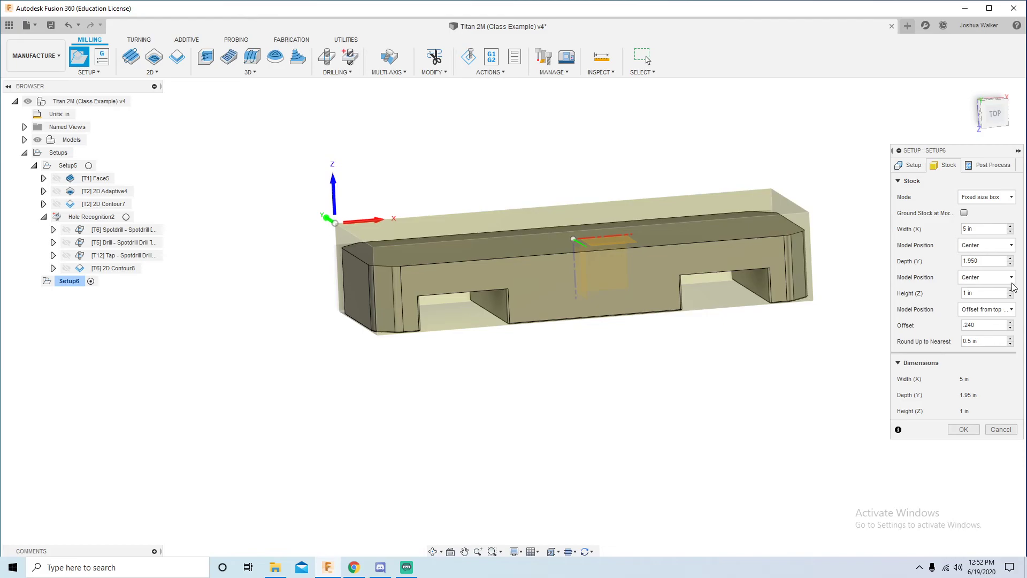
left_click(964, 429)
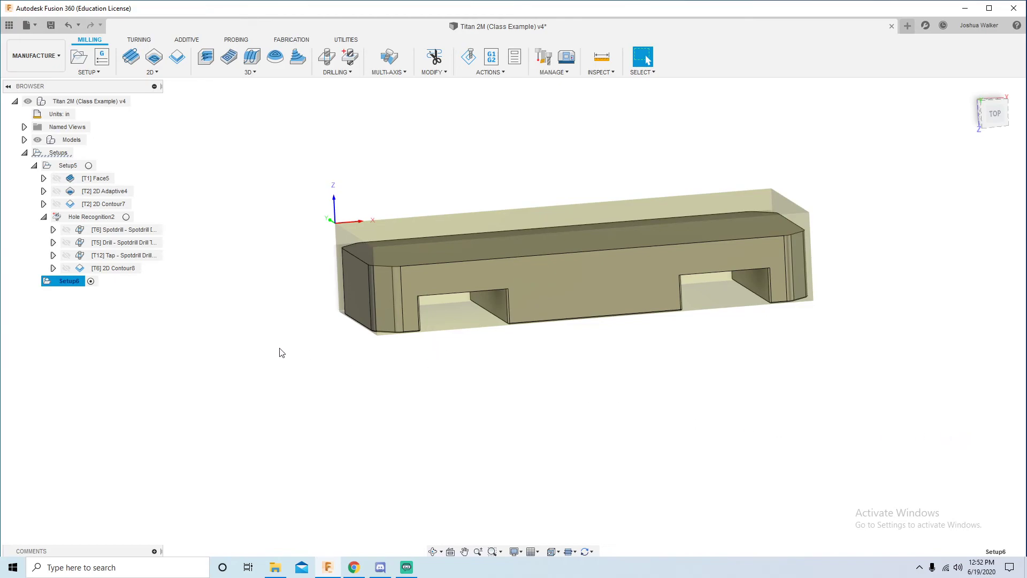
Start a Face toolpath with the 3-inch face mill and multiple depths at .050 in stepdown.
mouse_move(282, 353)
middle_mouse_down("shift")
mouse_move(296, 353)
mouse_move(289, 363)
middle_mouse_up("shift")
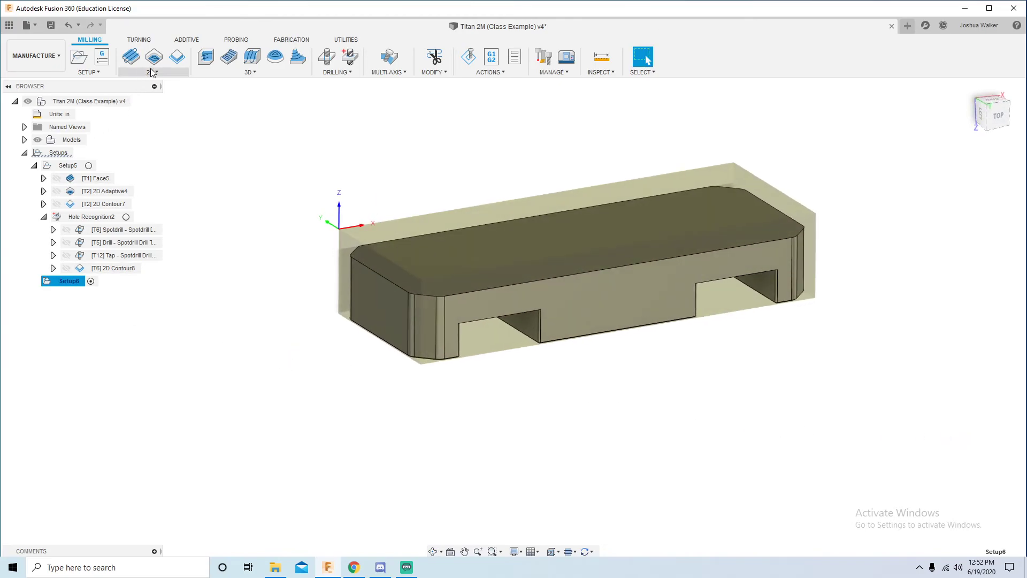
left_click(130, 56)
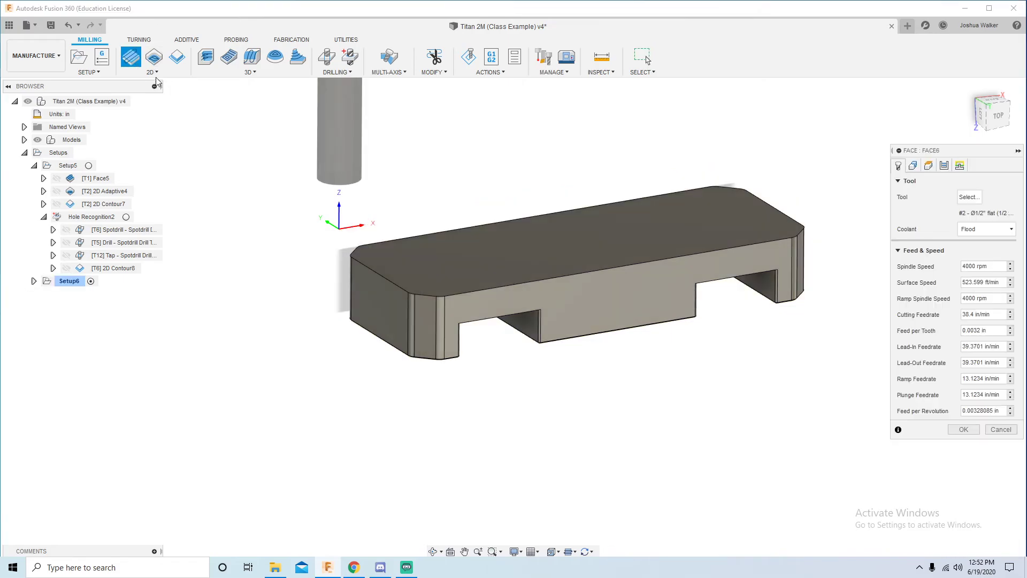
left_click(970, 197)
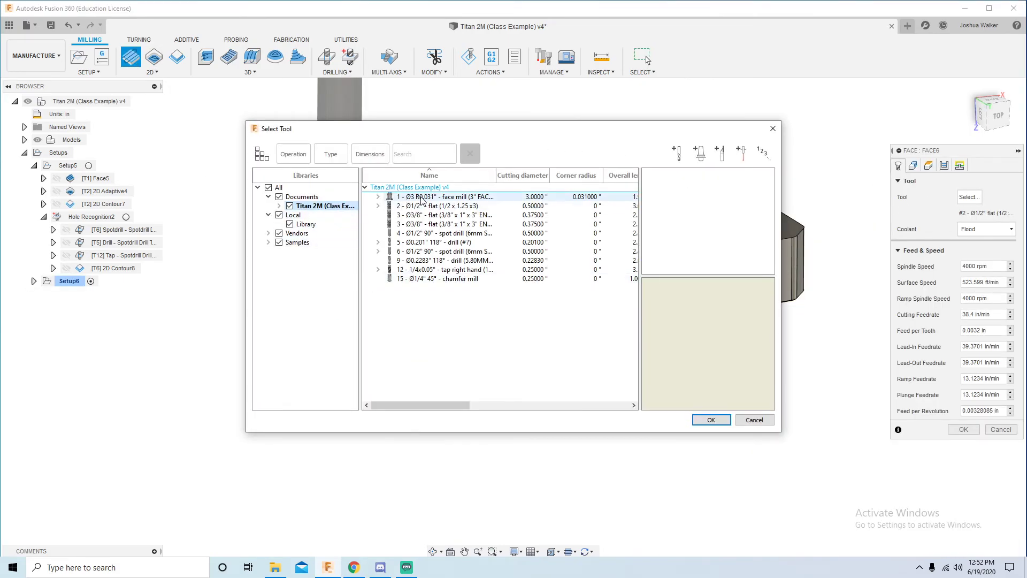
left_click(423, 197)
left_click(711, 420)
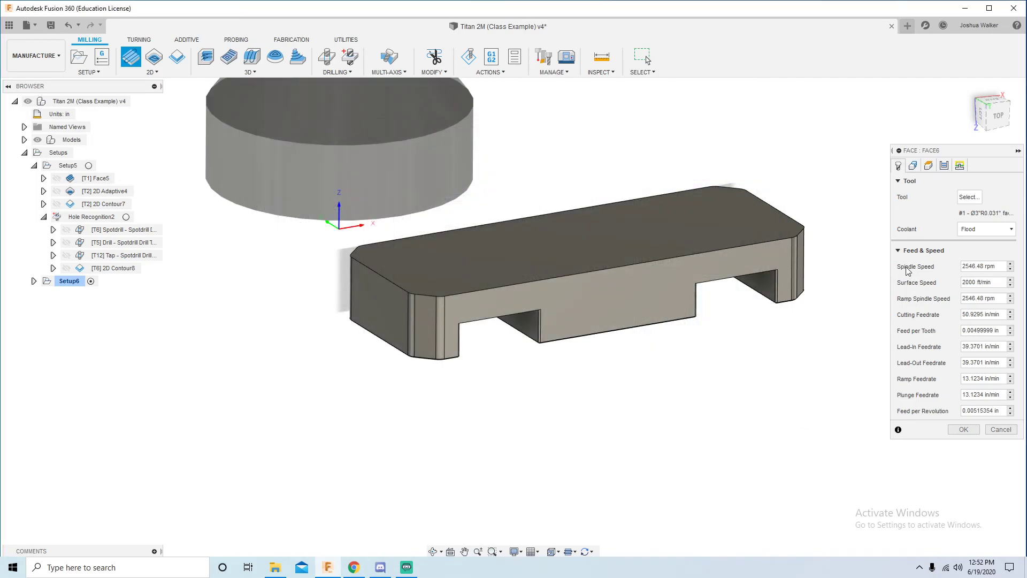
left_click(945, 166)
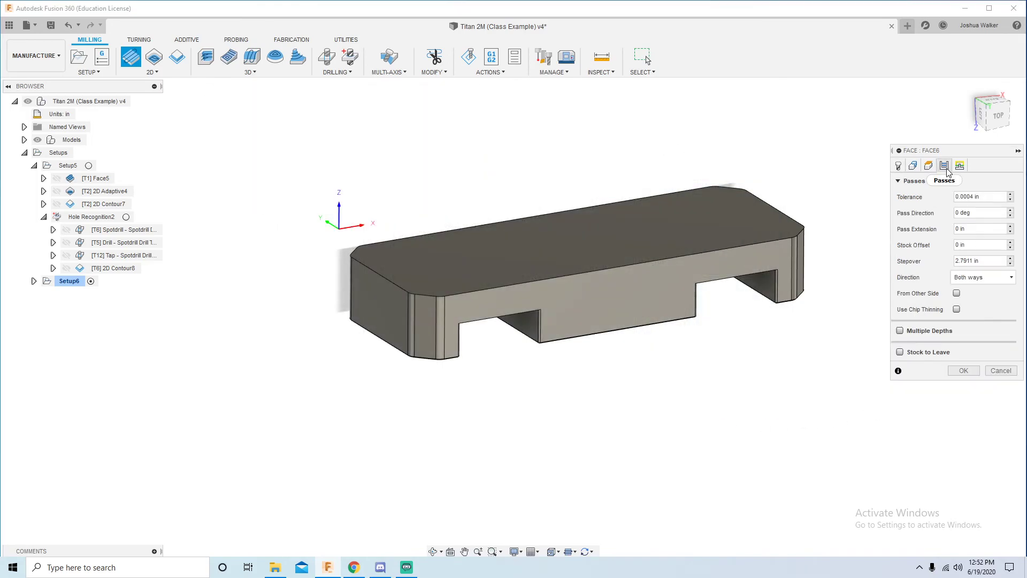
left_click(899, 331)
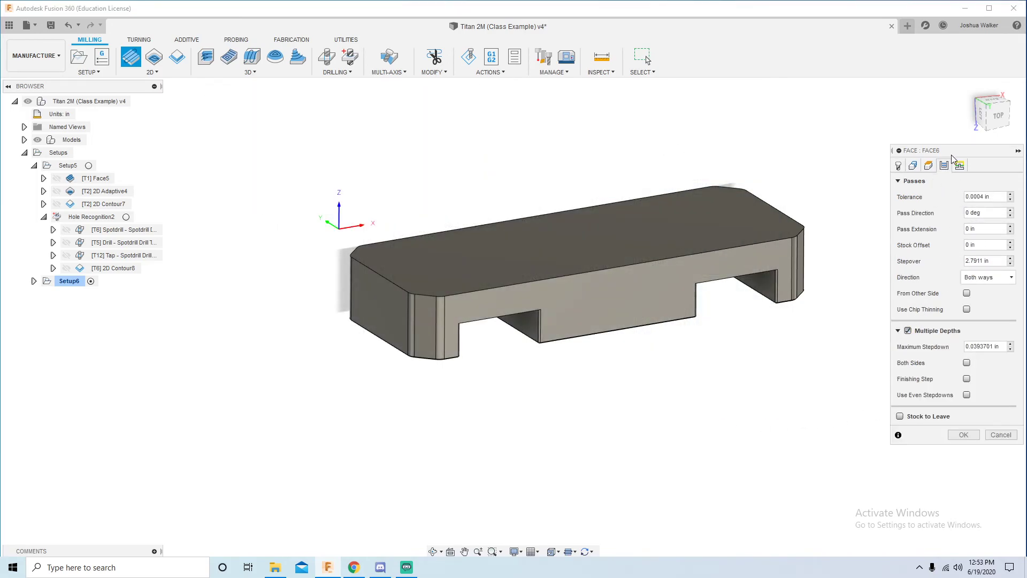
left_click(984, 346)
Turn off lead-in and lead-out, set pass extension to 1.550 in, and generate.
left_click(960, 167)
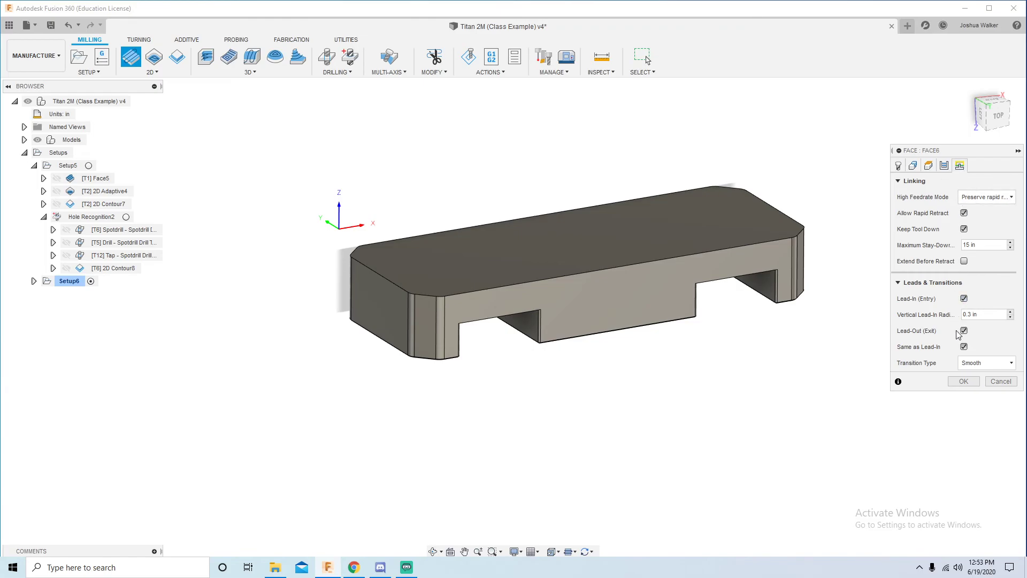
left_click(964, 298)
left_click(964, 314)
left_click(944, 166)
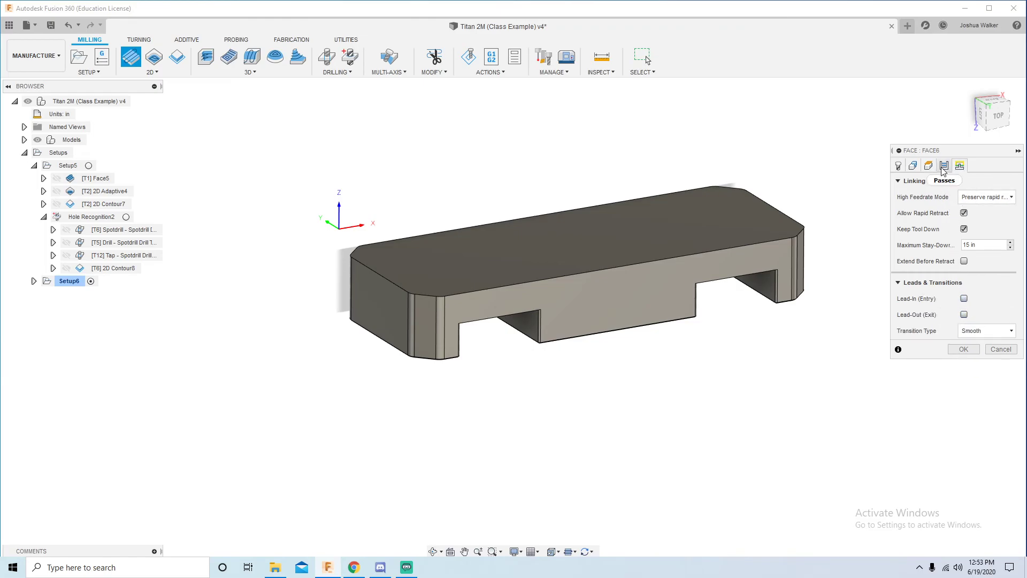
left_click(971, 228)
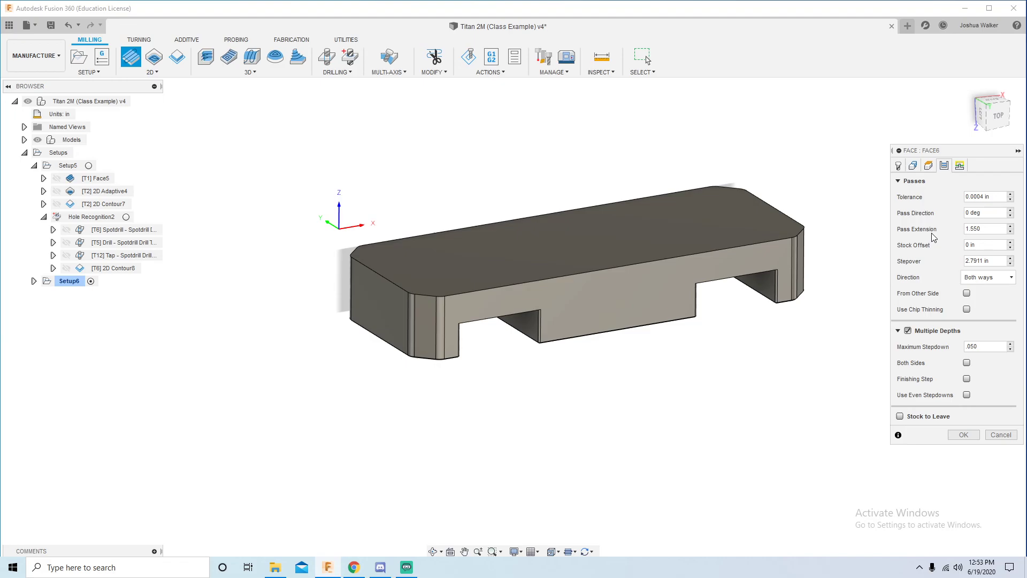
left_click(987, 229)
left_click(964, 434)
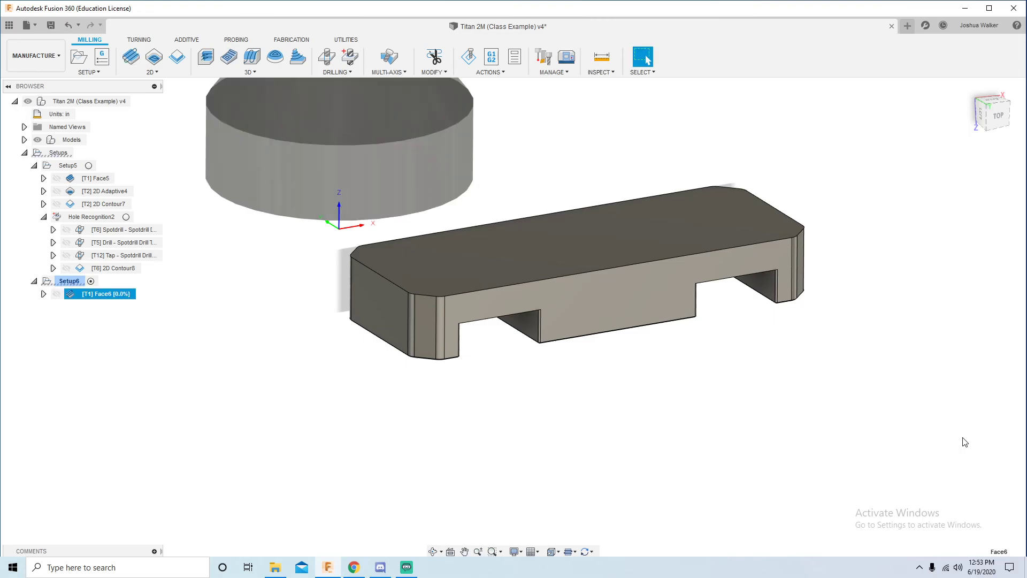
middle_click_drag(551, 448, 554, 442, "shift")
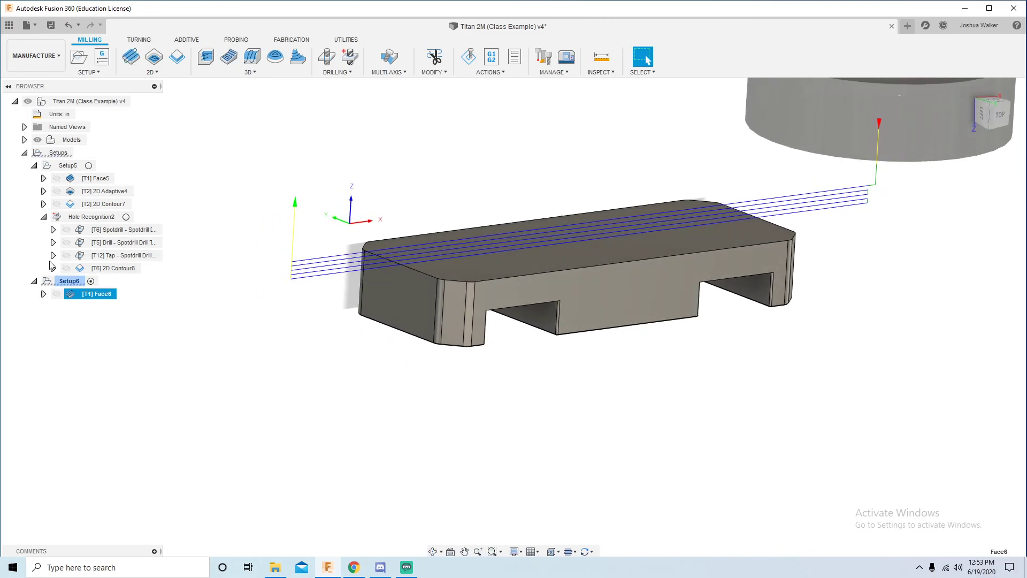
right_click(70, 280)
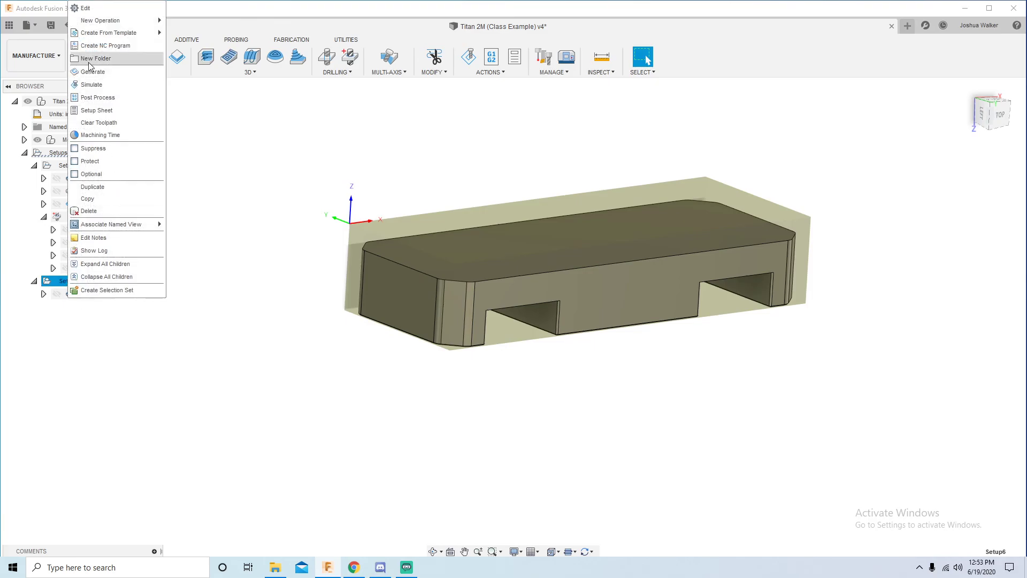
left_click(92, 87)
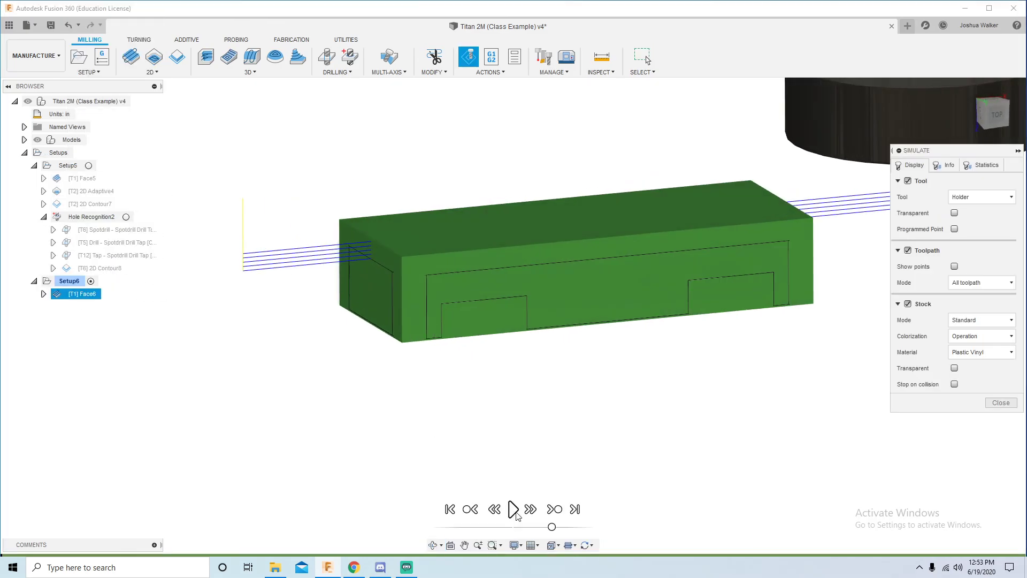
left_click(518, 508)
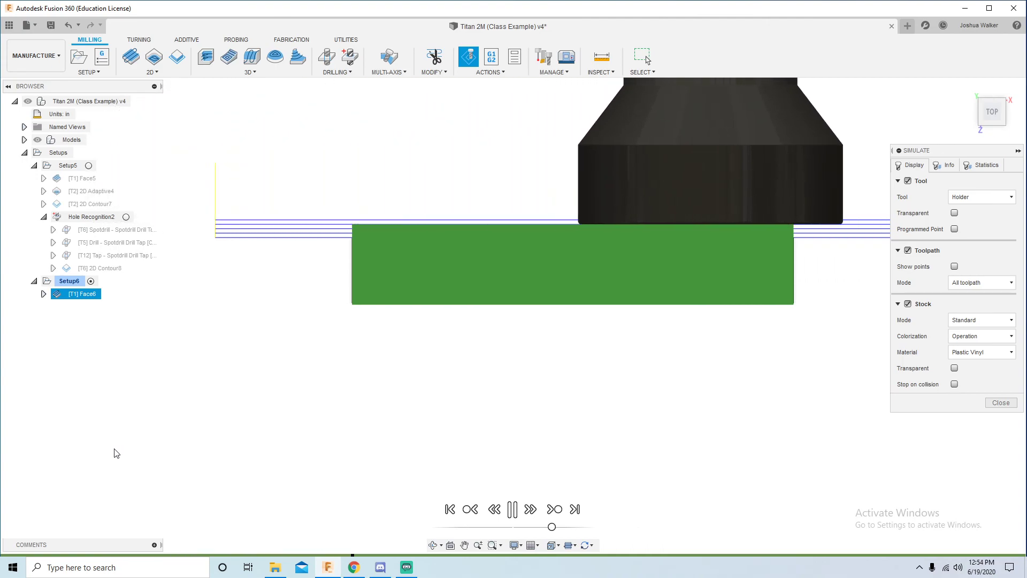
scroll(41, 426, "down", 4)
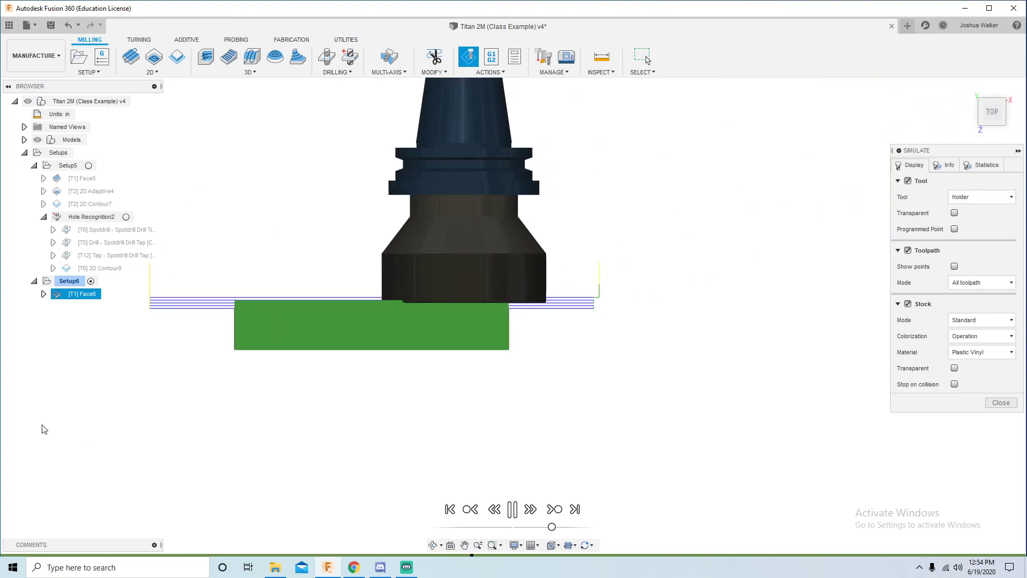
middle_click_drag(42, 426, 916, 342, "shift")
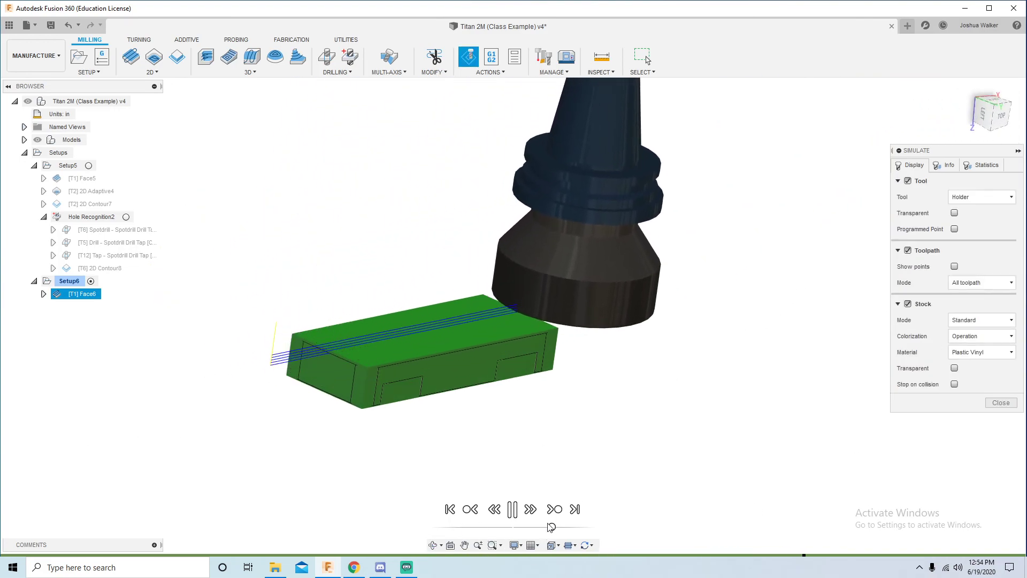
left_click_drag(566, 528, 578, 528)
left_click(1001, 403)
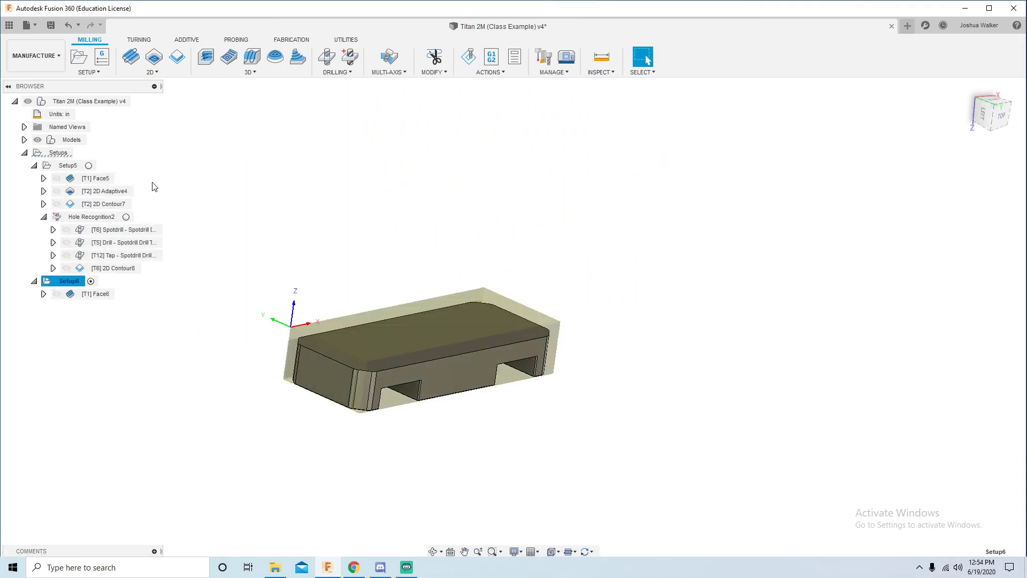
Reopen Face6, keep its cutting direction as Both ways, and confirm.
right_click(80, 293)
left_click(94, 8)
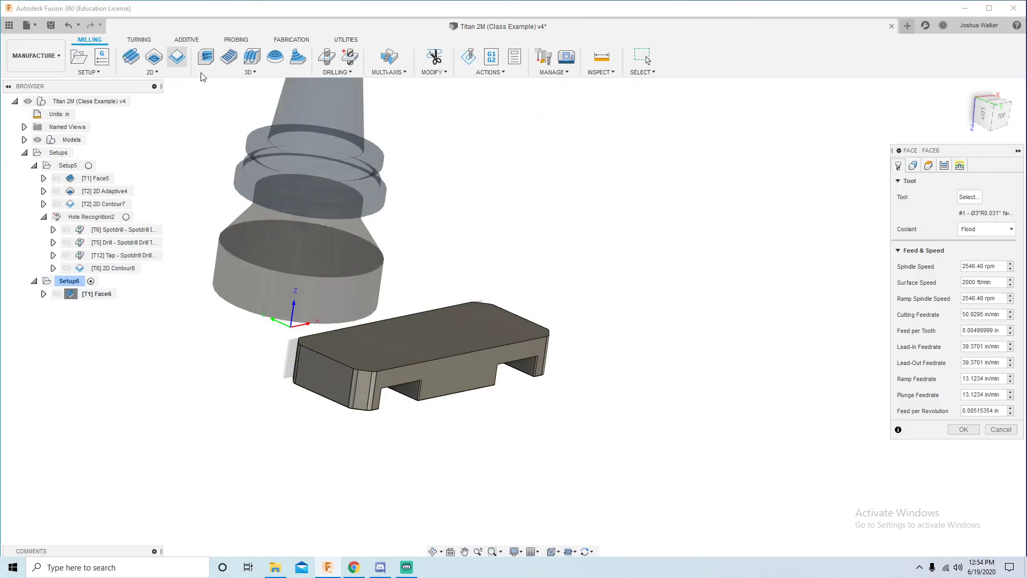
left_click(949, 168)
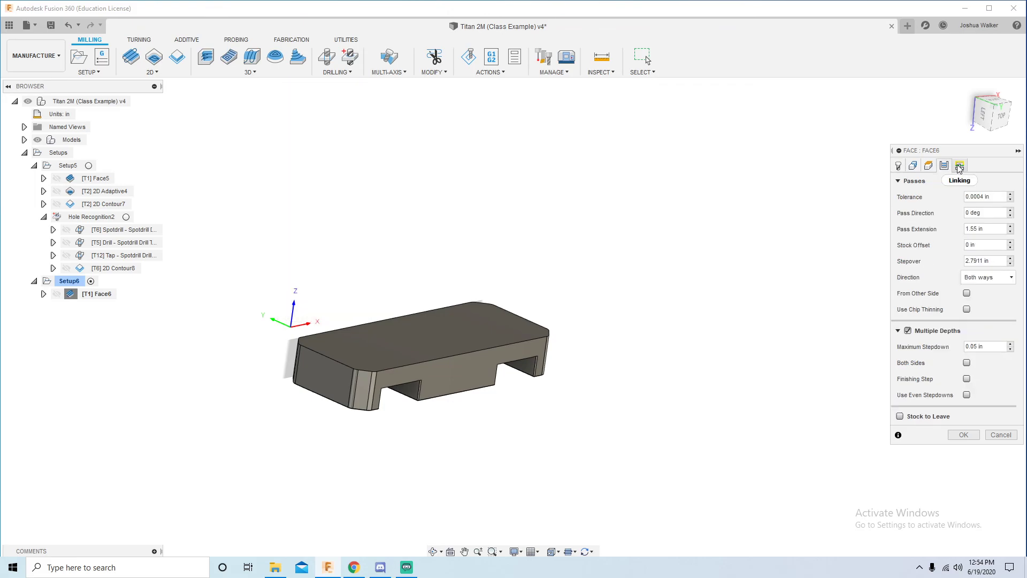
left_click(989, 278)
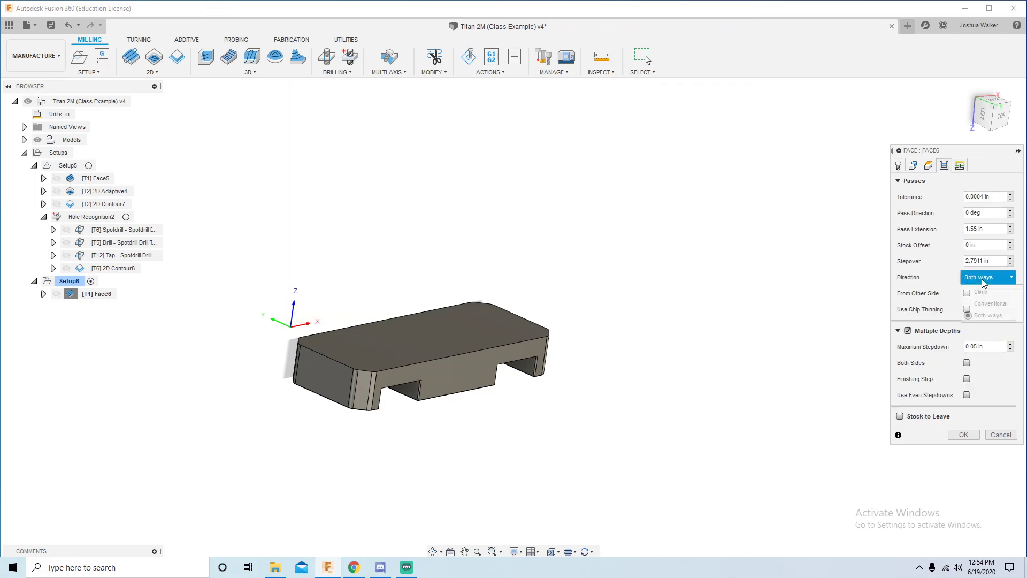
left_click(984, 315)
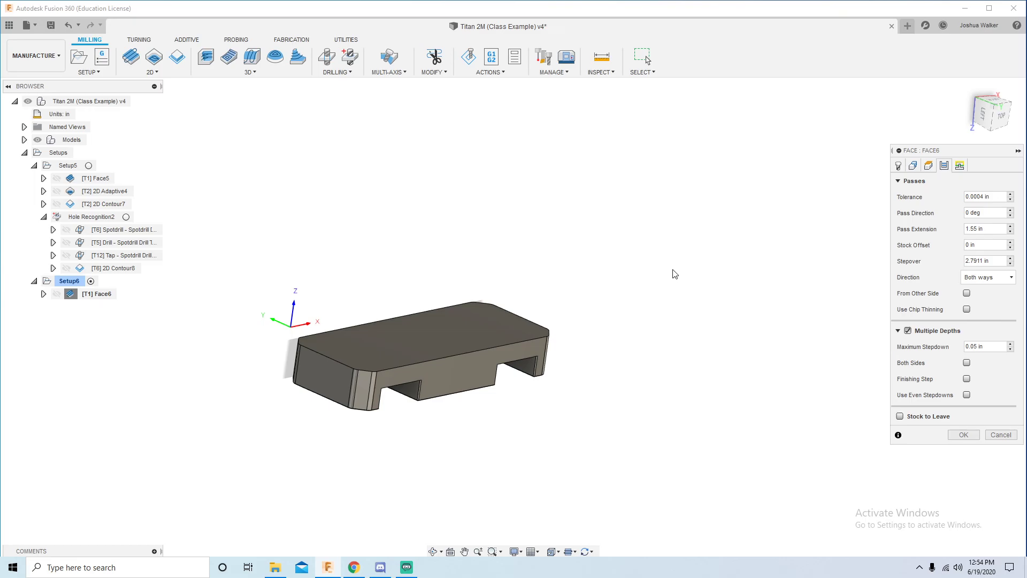
left_click(963, 434)
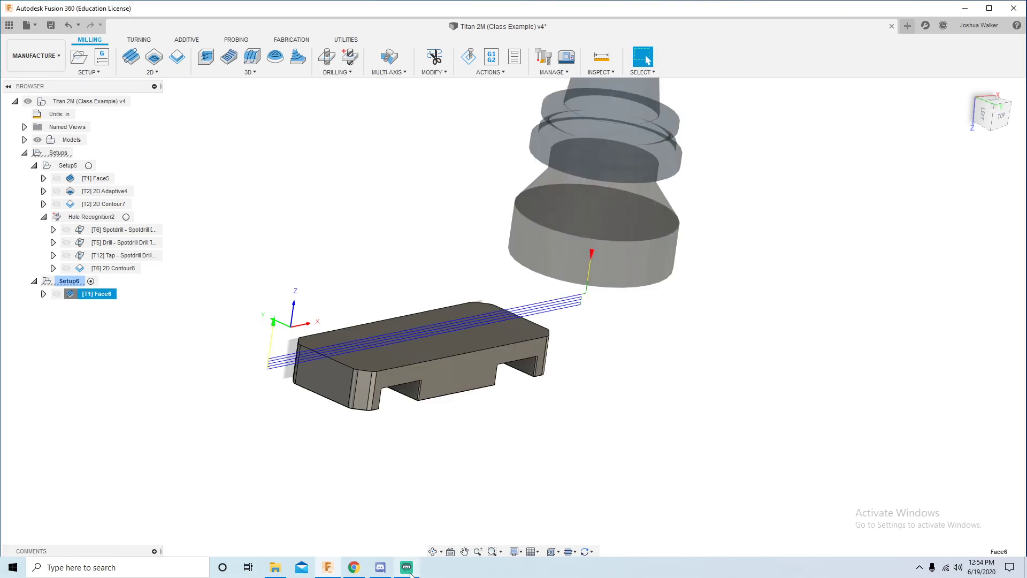